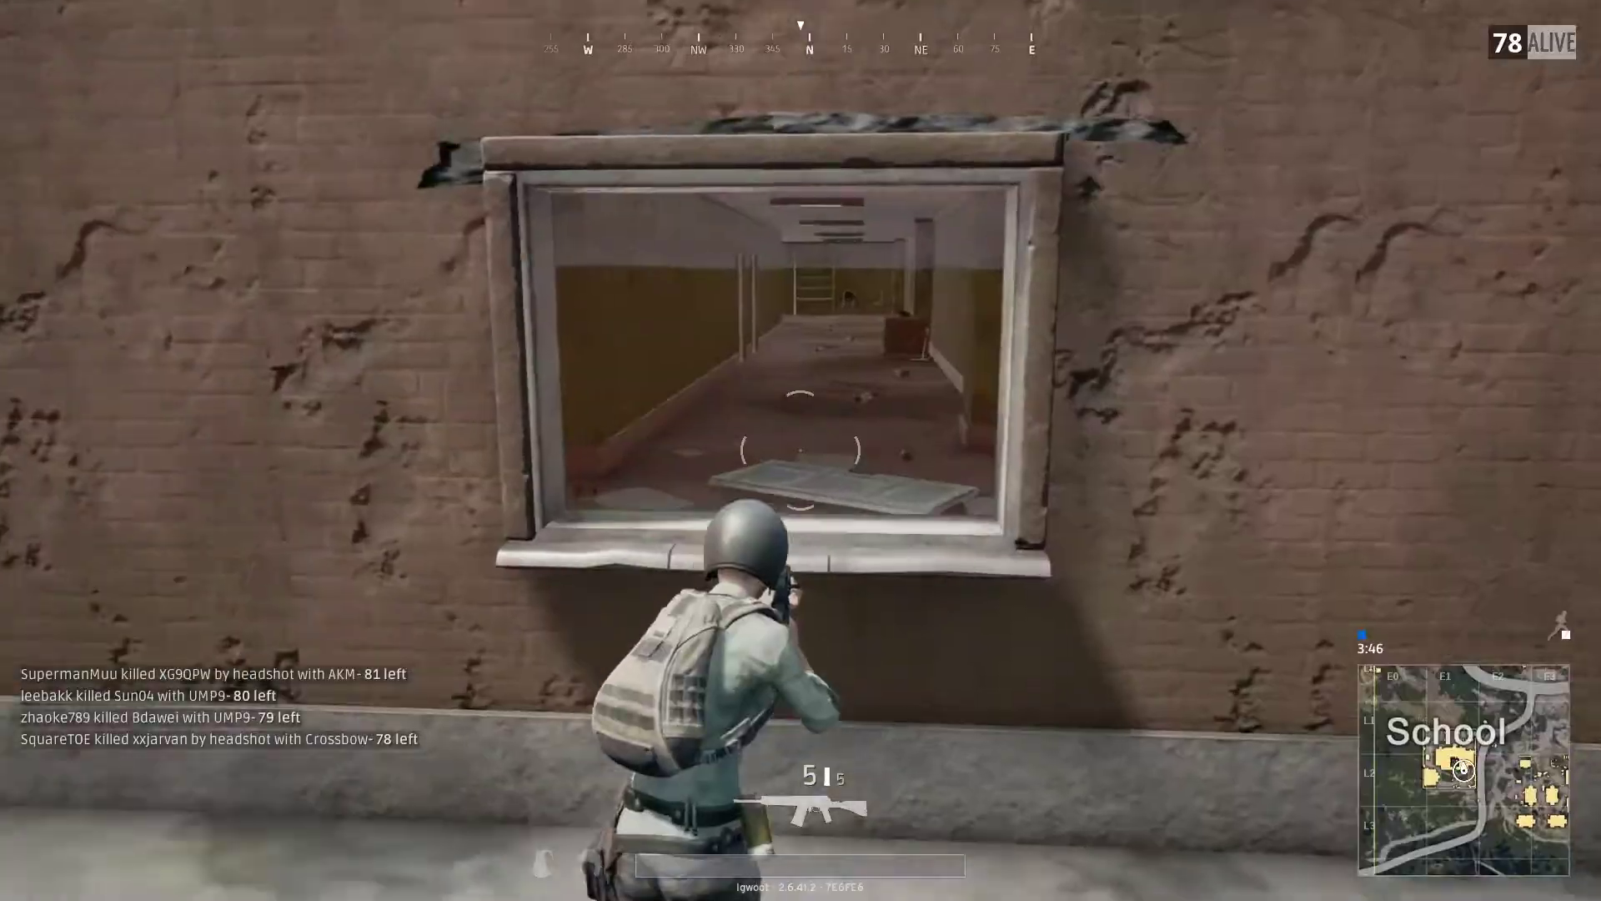
# - Vault through the school windows and walk the character through the grass toward the road
pyautogui.press('space')
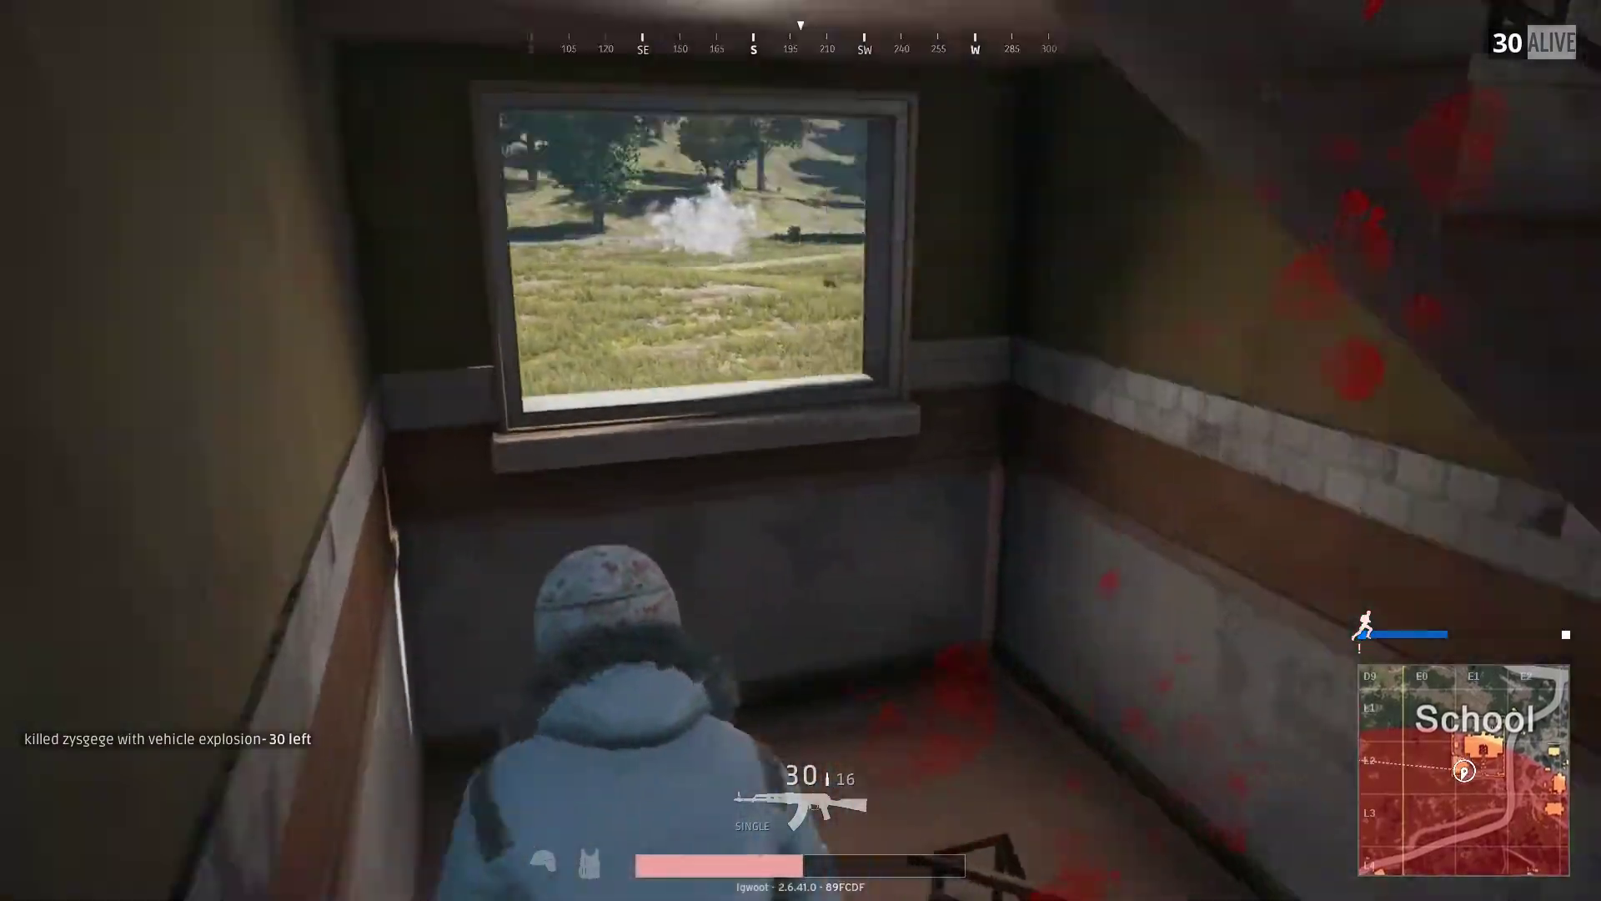
pyautogui.press('space')
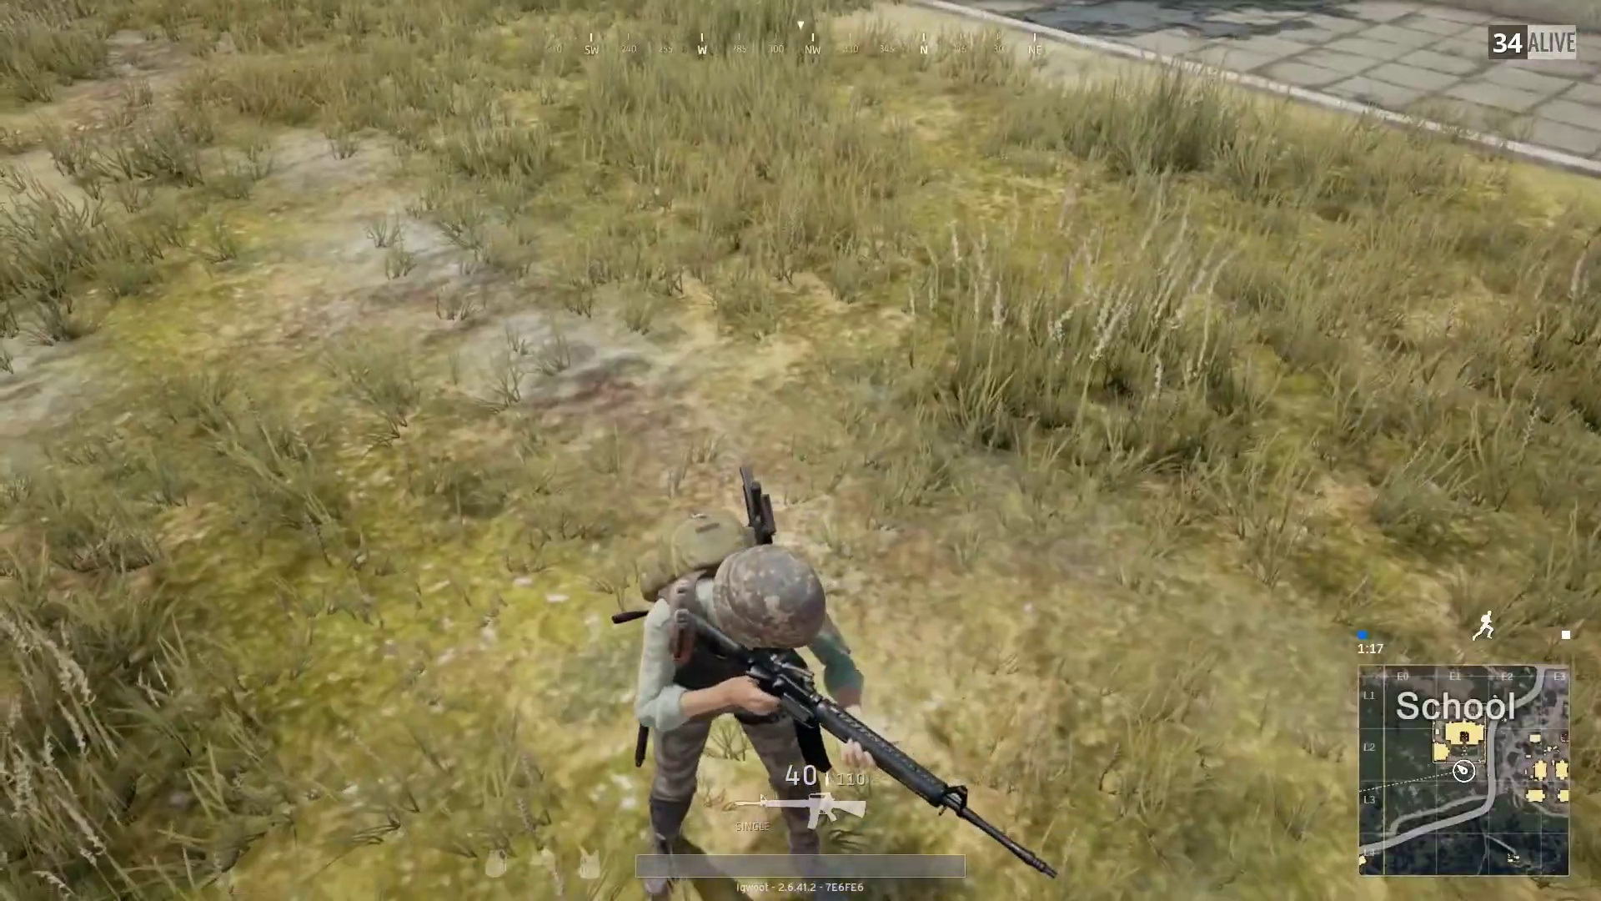
pyautogui.press('s')
pyautogui.press('w')
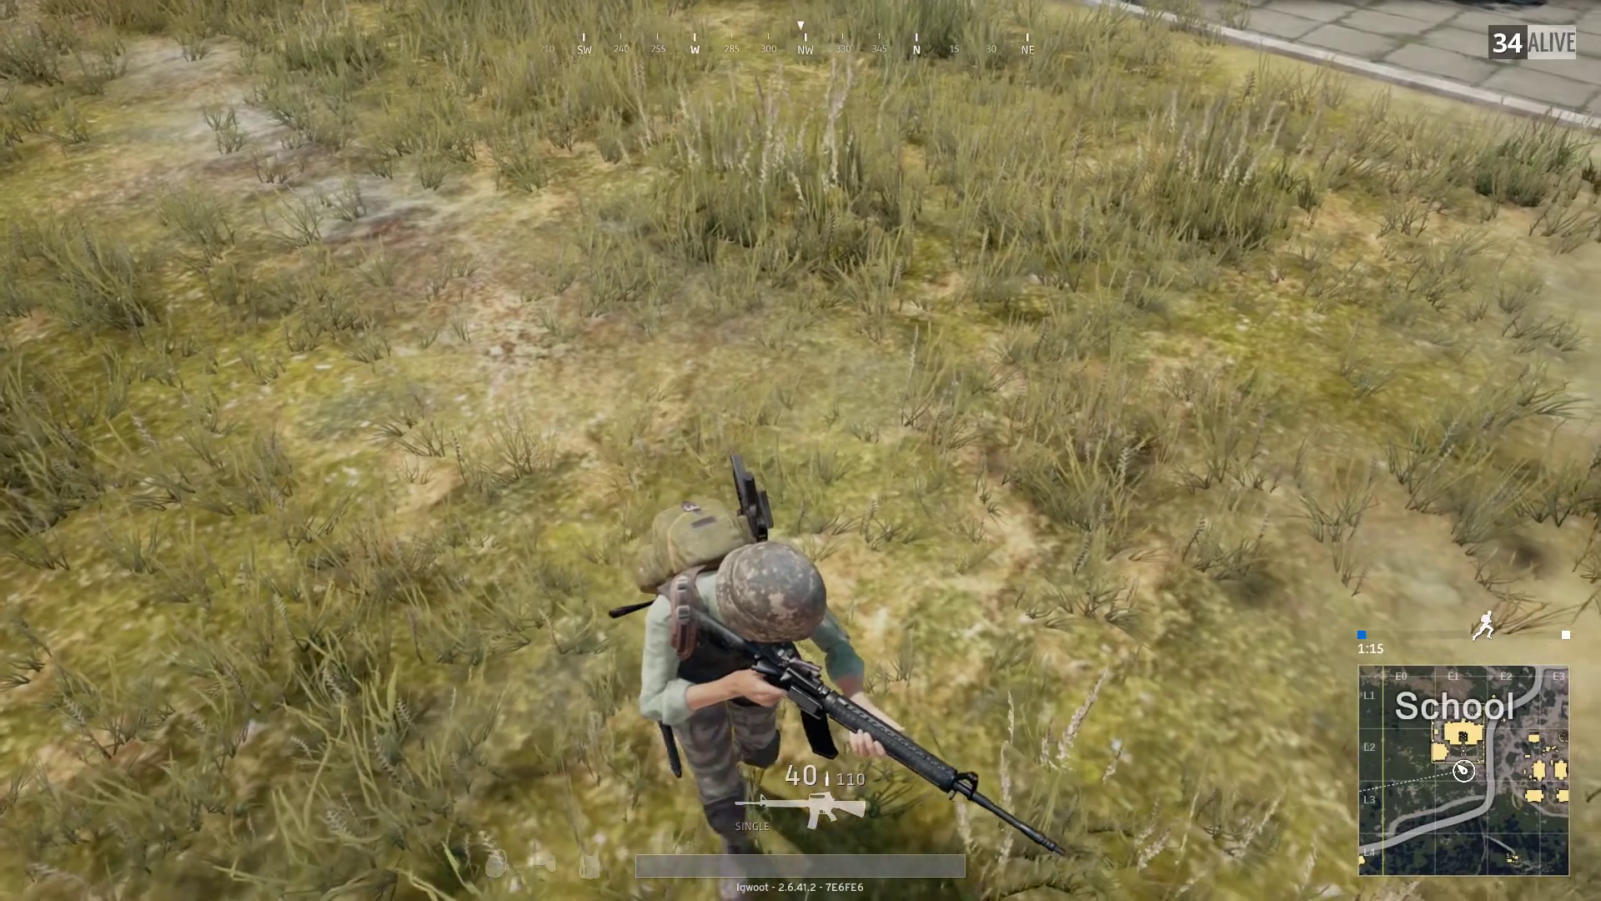
pyautogui.press('w')
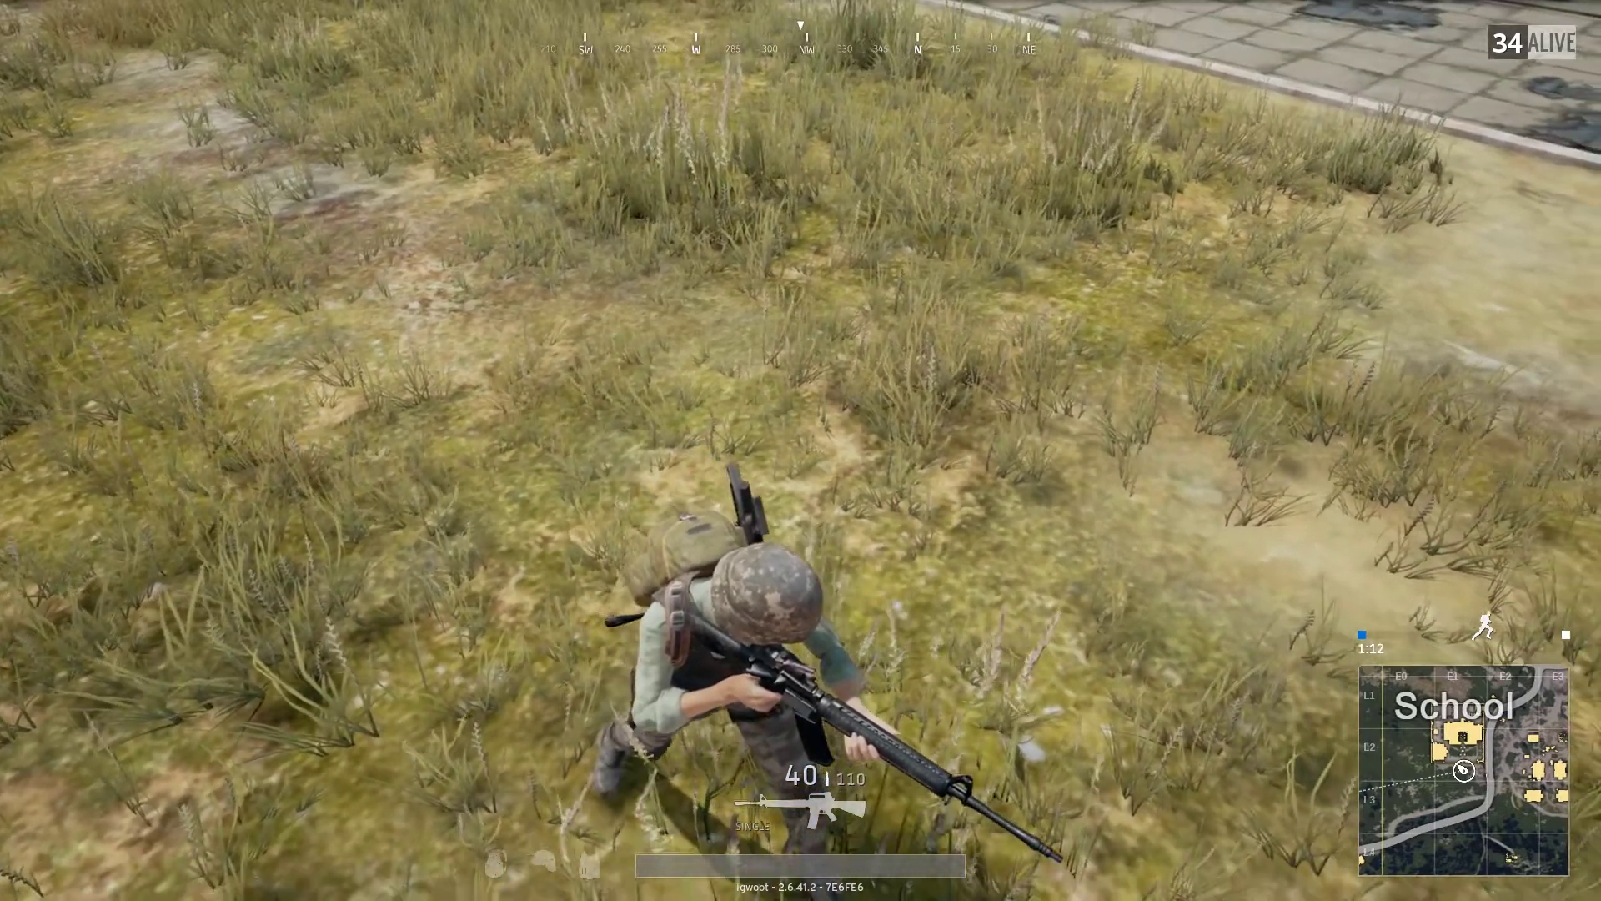
# - Set the primary bindings for Move Forward, Backward, Right and Left to the gamepad left thumbstick
pyautogui.click(885, 348)
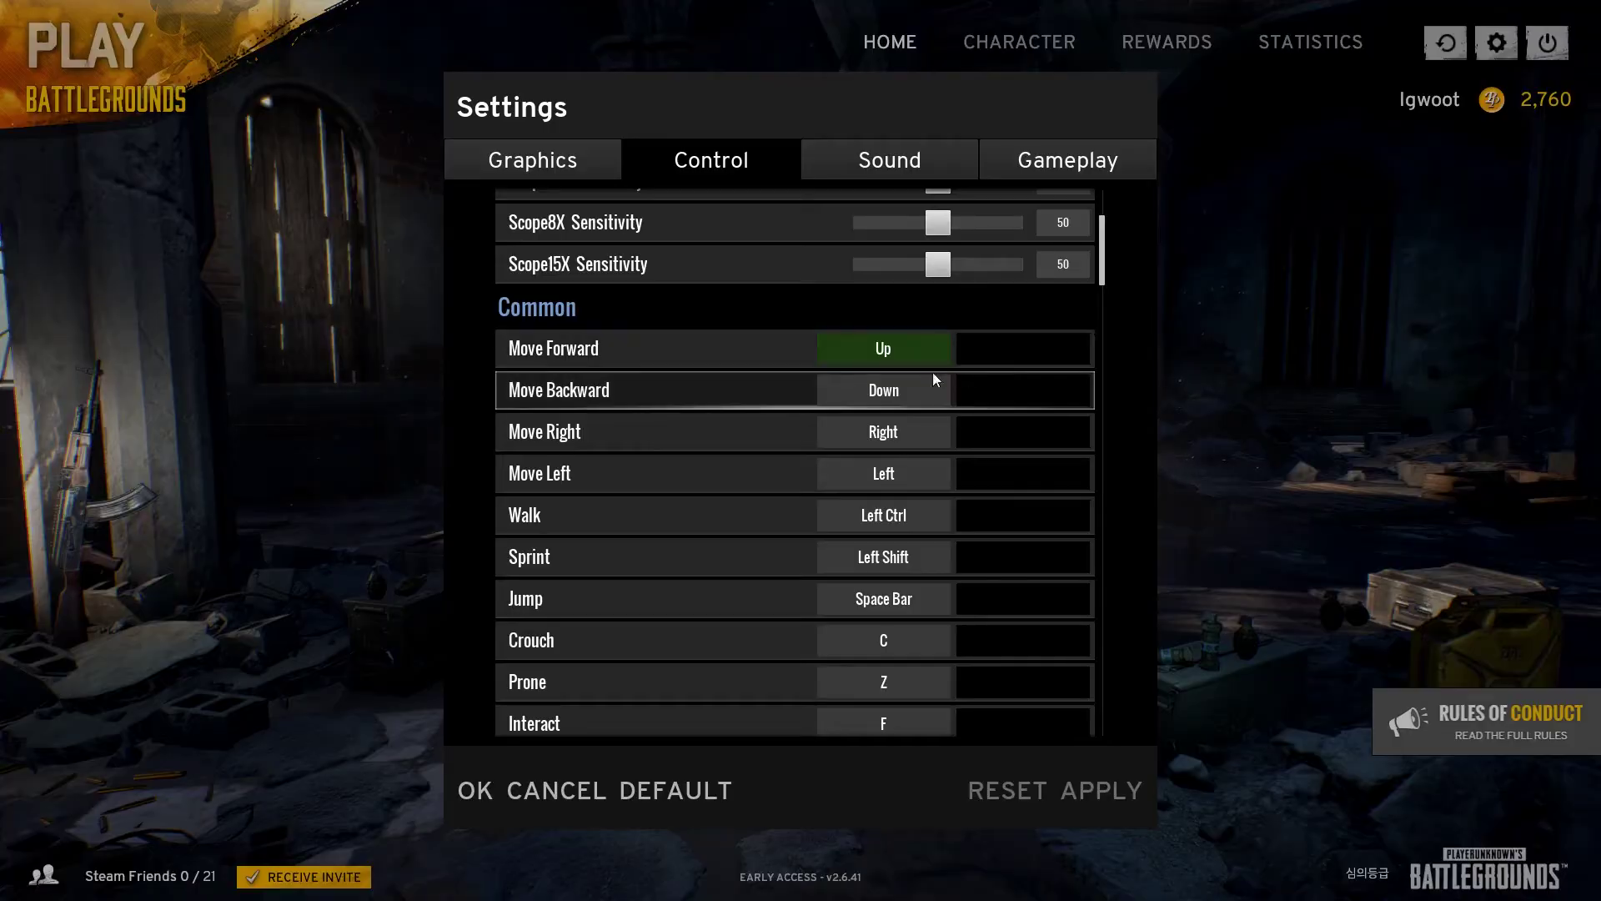
pyautogui.click(884, 390)
pyautogui.click(885, 431)
pyautogui.click(885, 473)
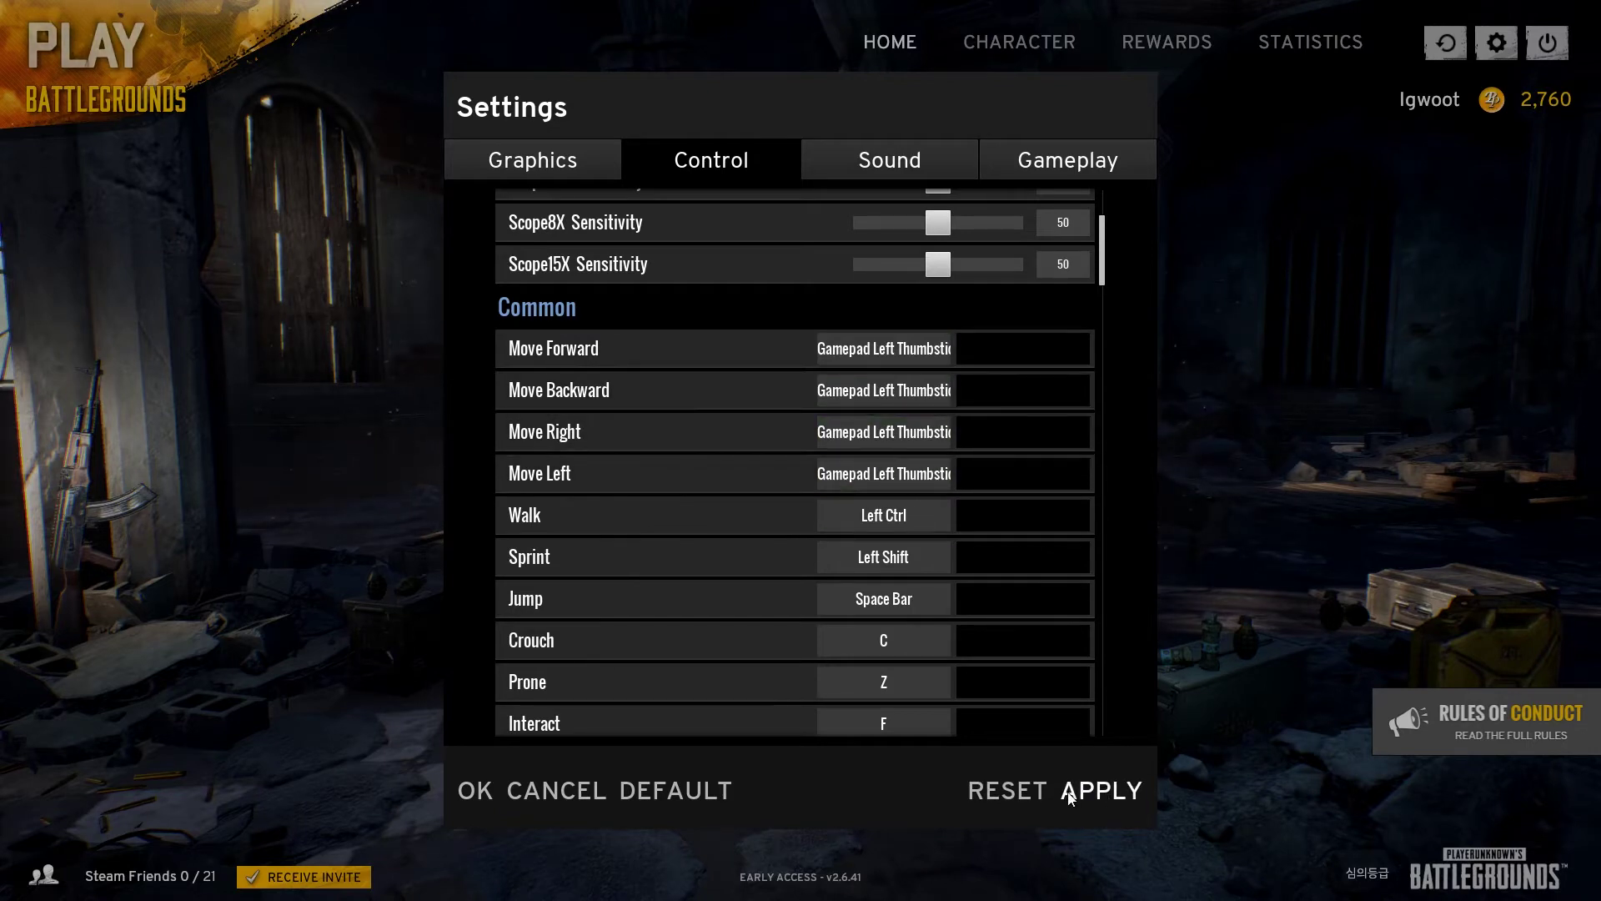
# - Assign the Up, Down, Right and Left arrow keys as the secondary movement bindings
pyautogui.click(1023, 348)
pyautogui.press('Up')
pyautogui.click(1023, 390)
pyautogui.press('Down')
pyautogui.click(1023, 432)
pyautogui.press('Right')
pyautogui.click(1023, 473)
pyautogui.press('Left')
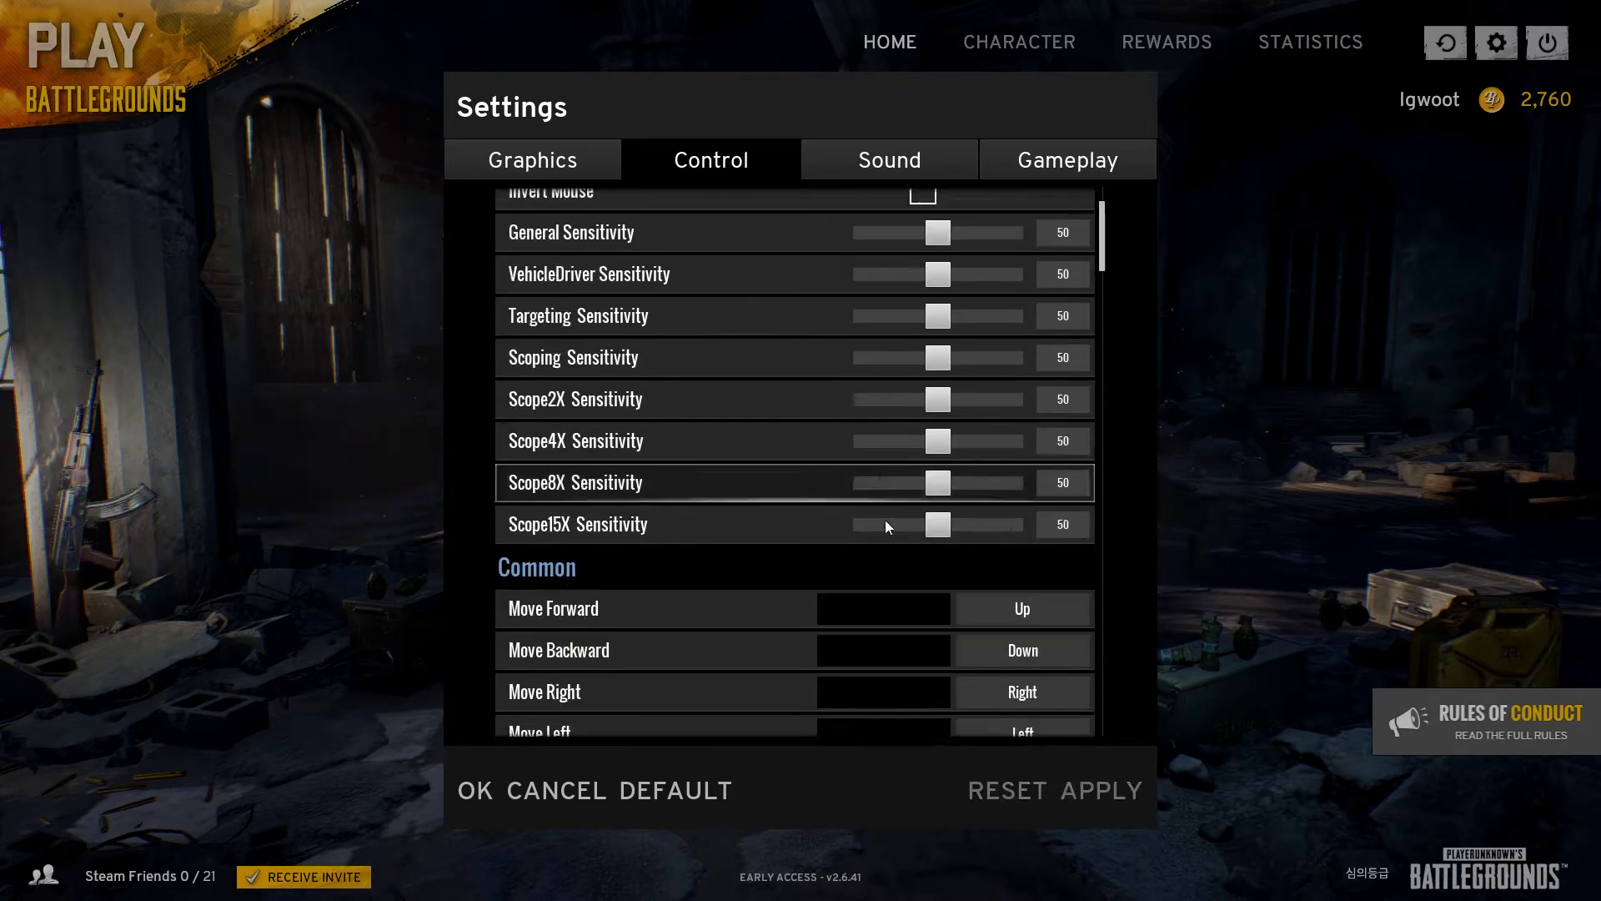
pyautogui.scroll(-3, 884, 518)
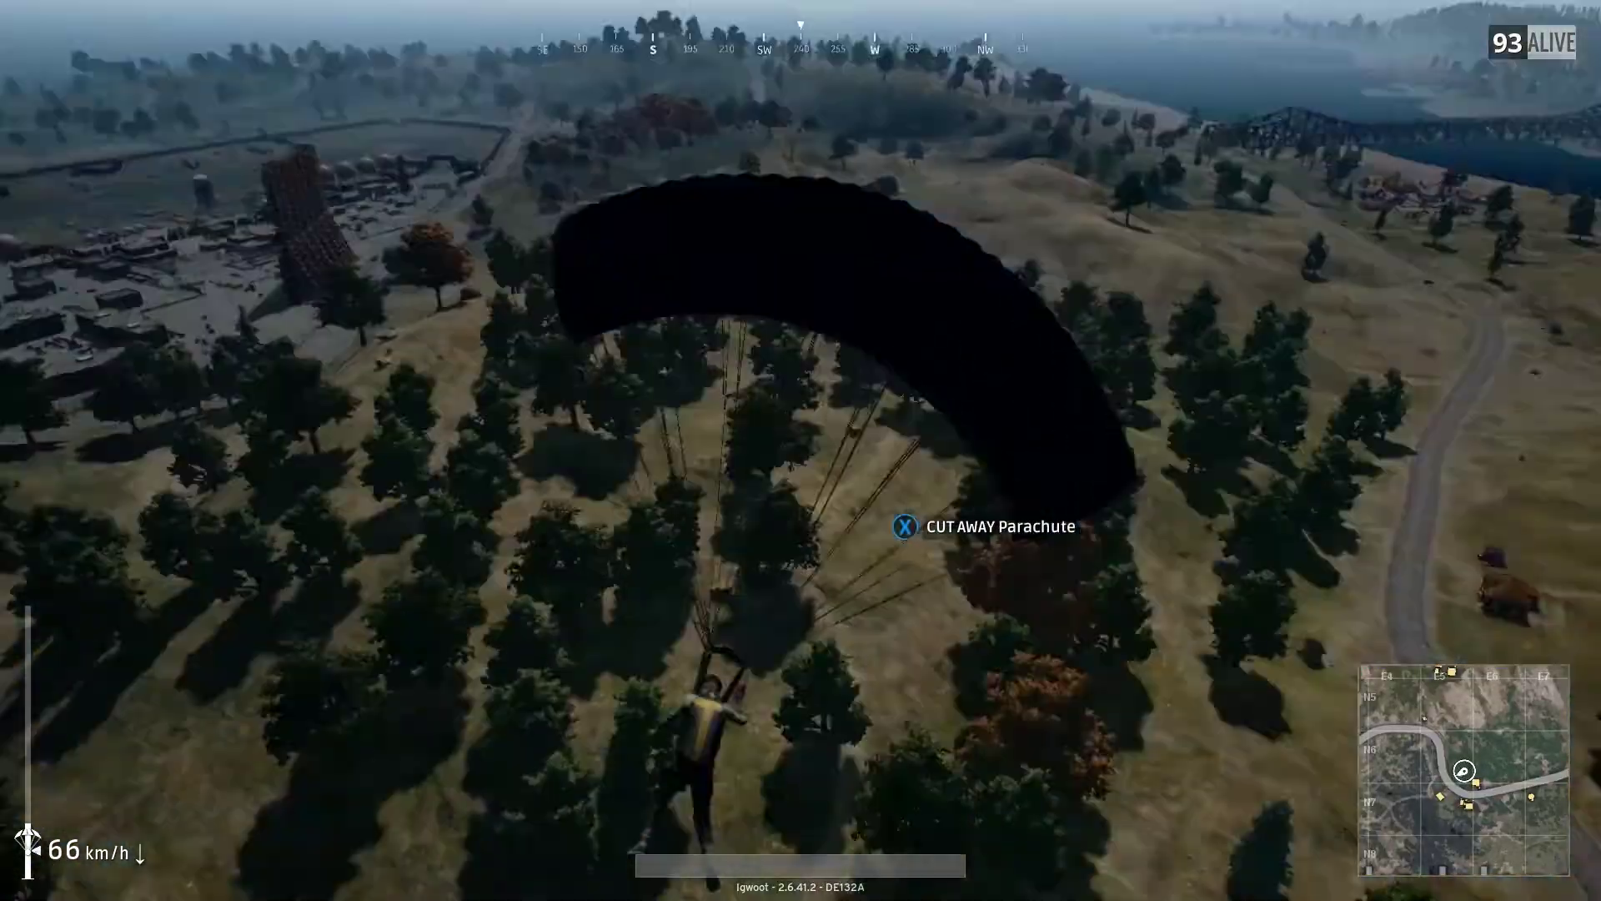
# - Eject from the plane, cut away the parachute to free-fall, and open the world map
pyautogui.press('x')
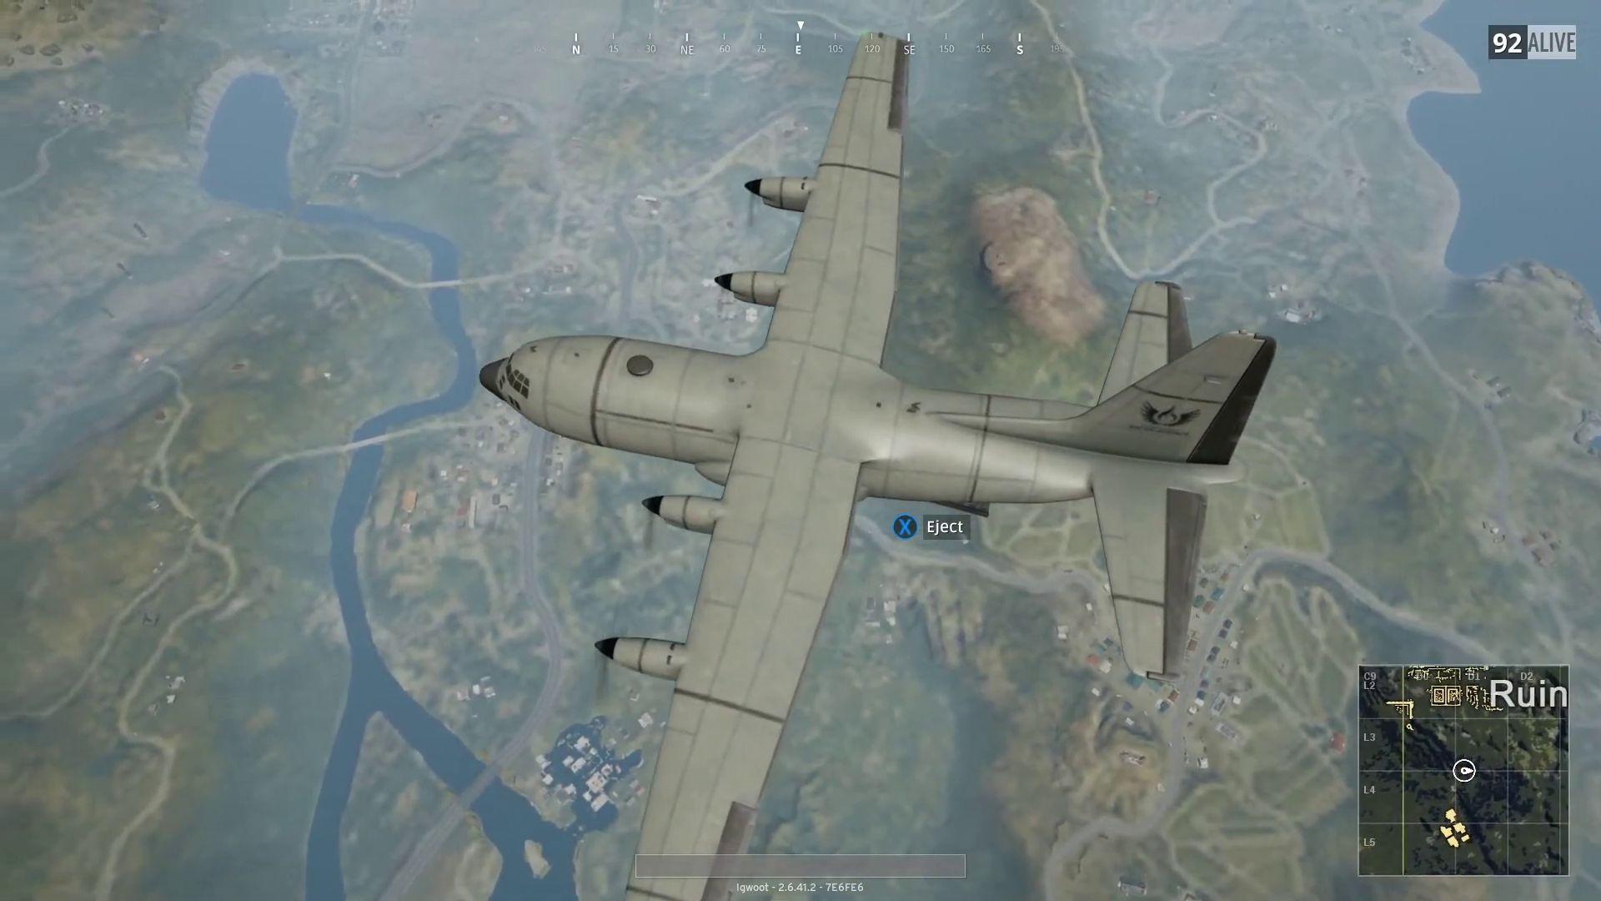
pyautogui.press('x')
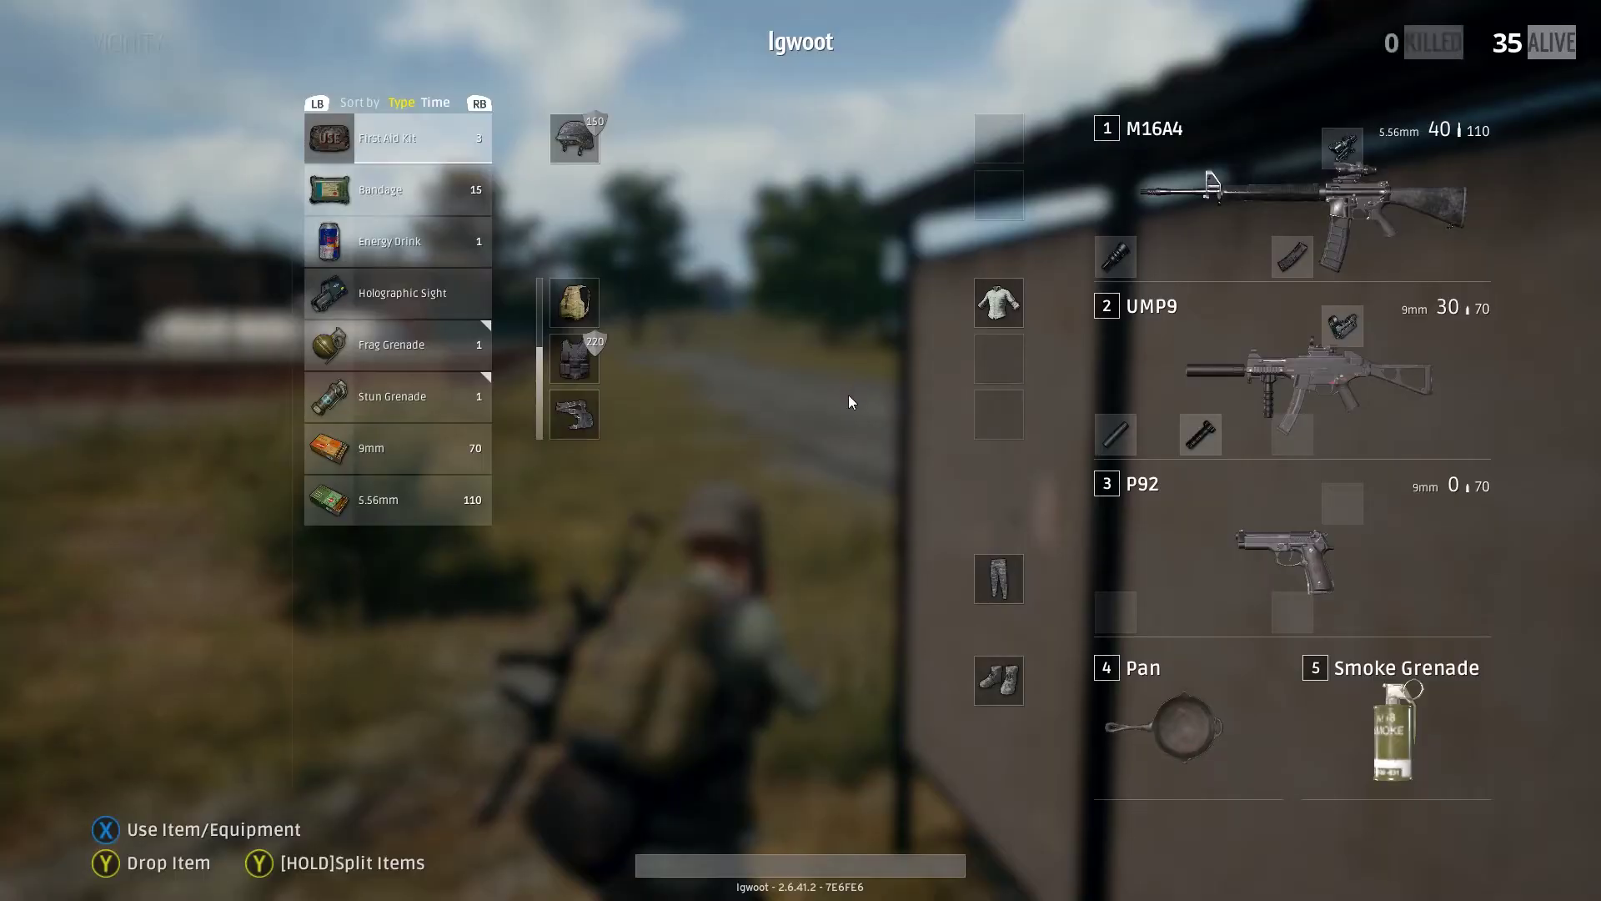
pyautogui.press('m')
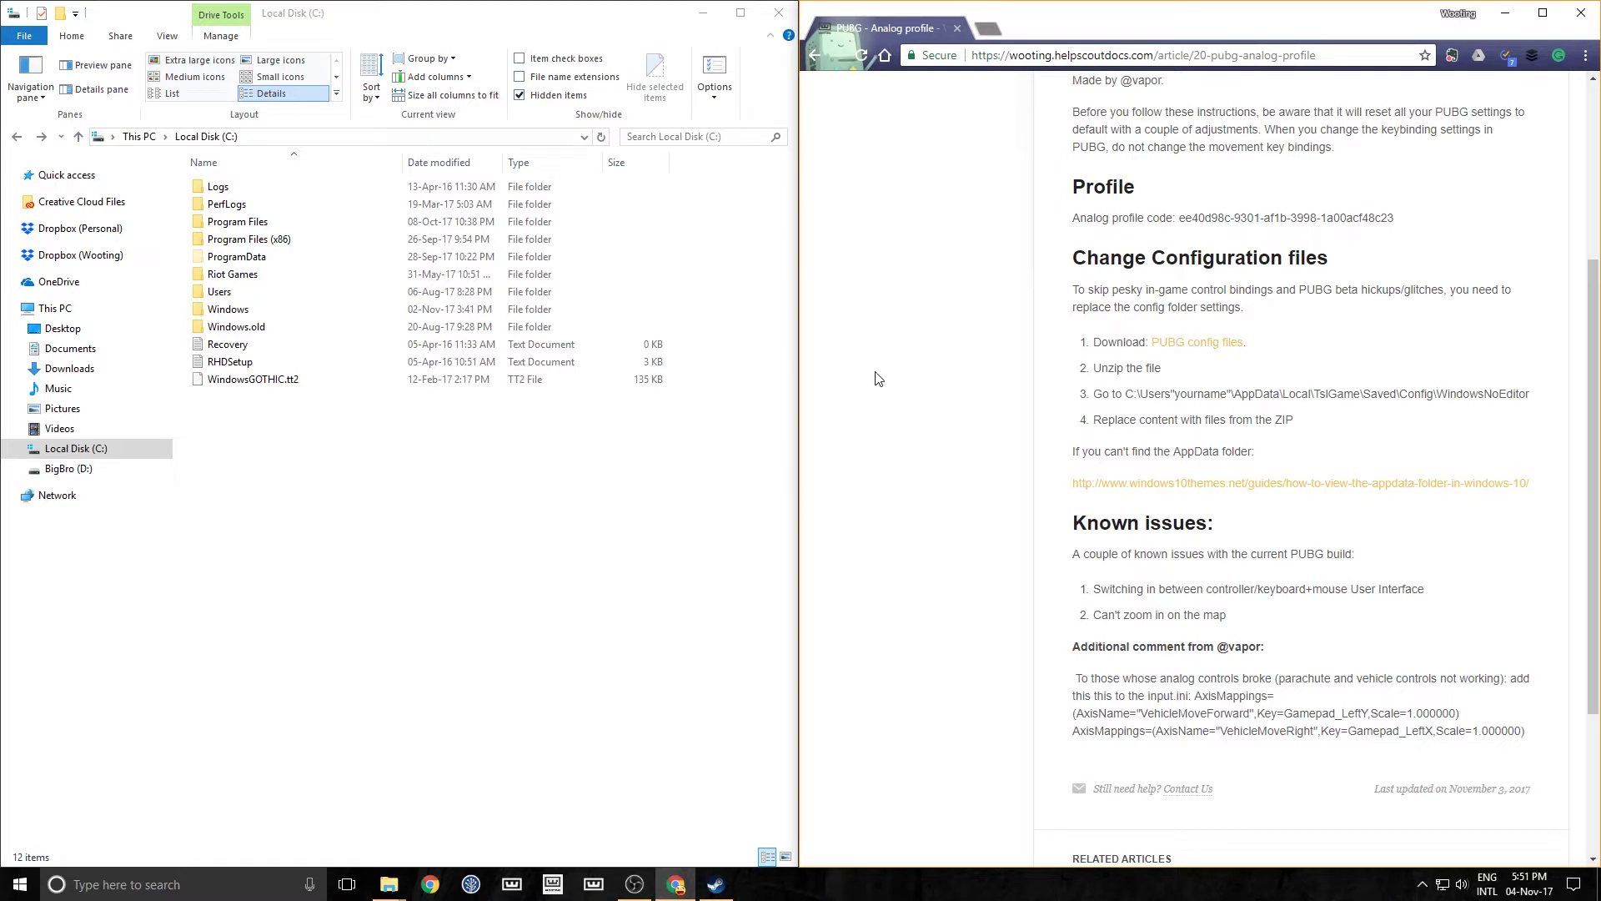
# - Load wooting.nl/howto in Chrome and browse the Most Popular Articles list
pyautogui.scroll(5, 1235, 234)
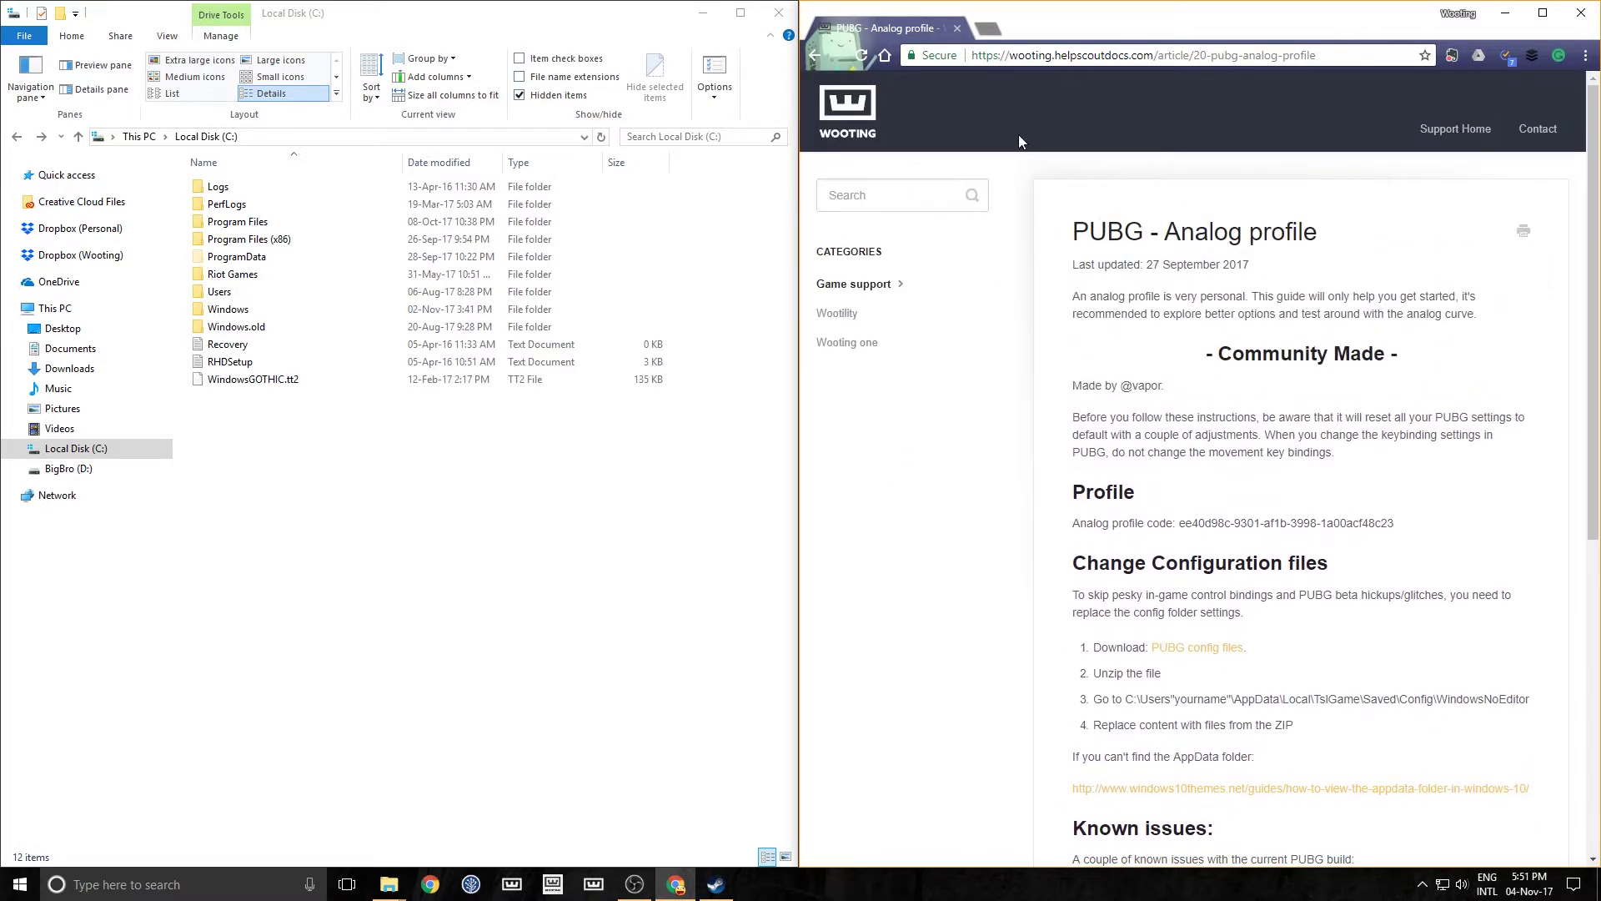
pyautogui.scroll(-3, 1004, 196)
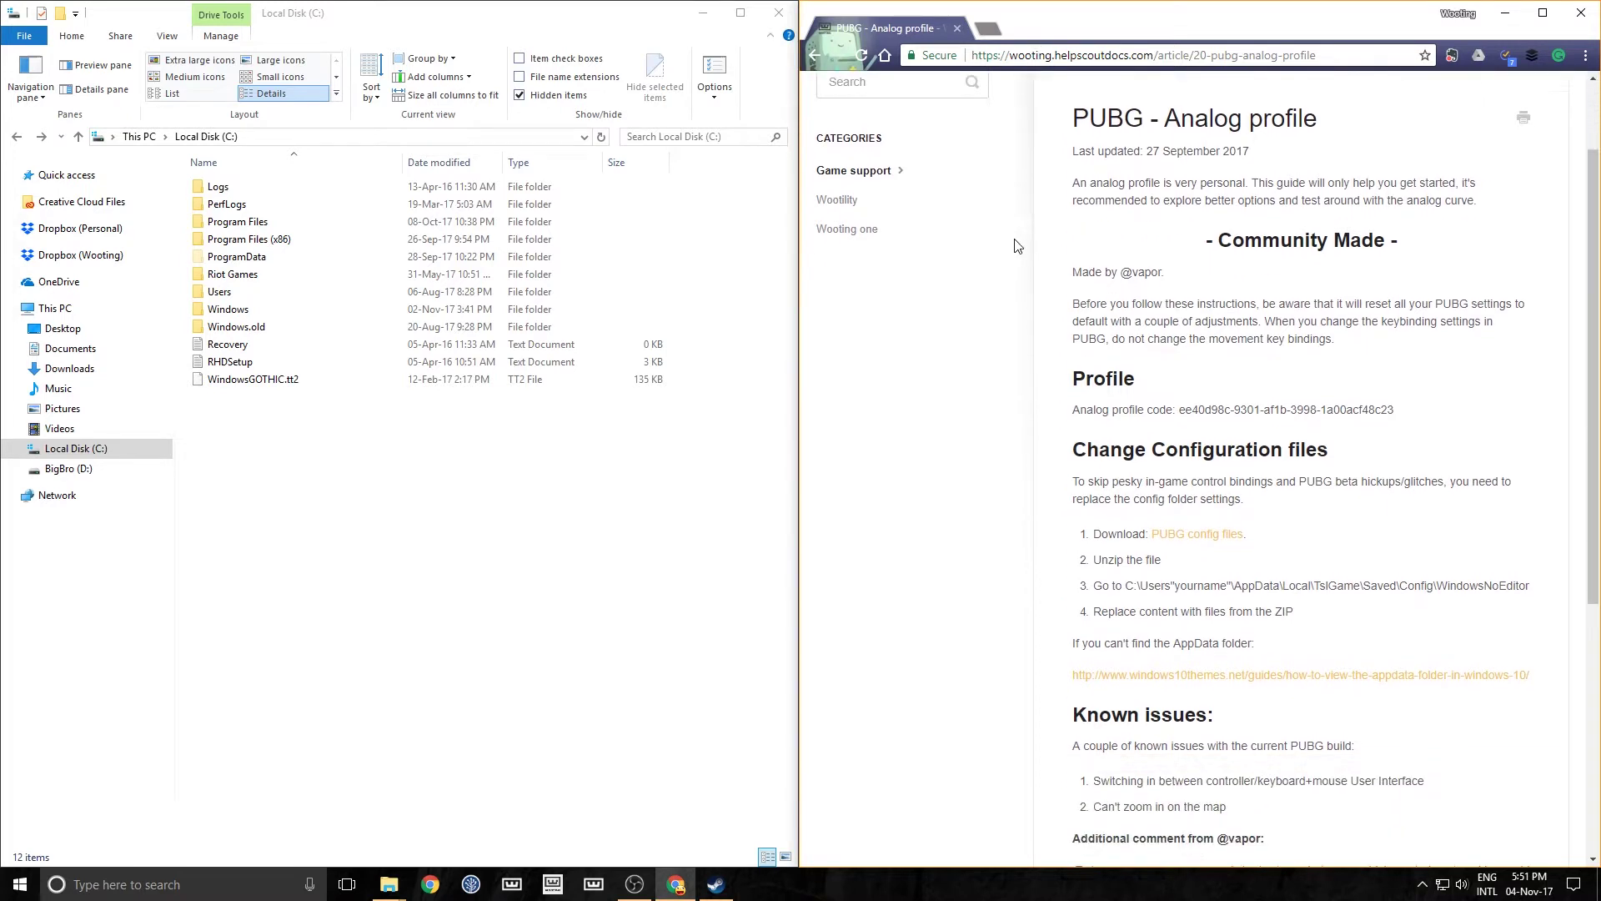
pyautogui.click(1041, 56)
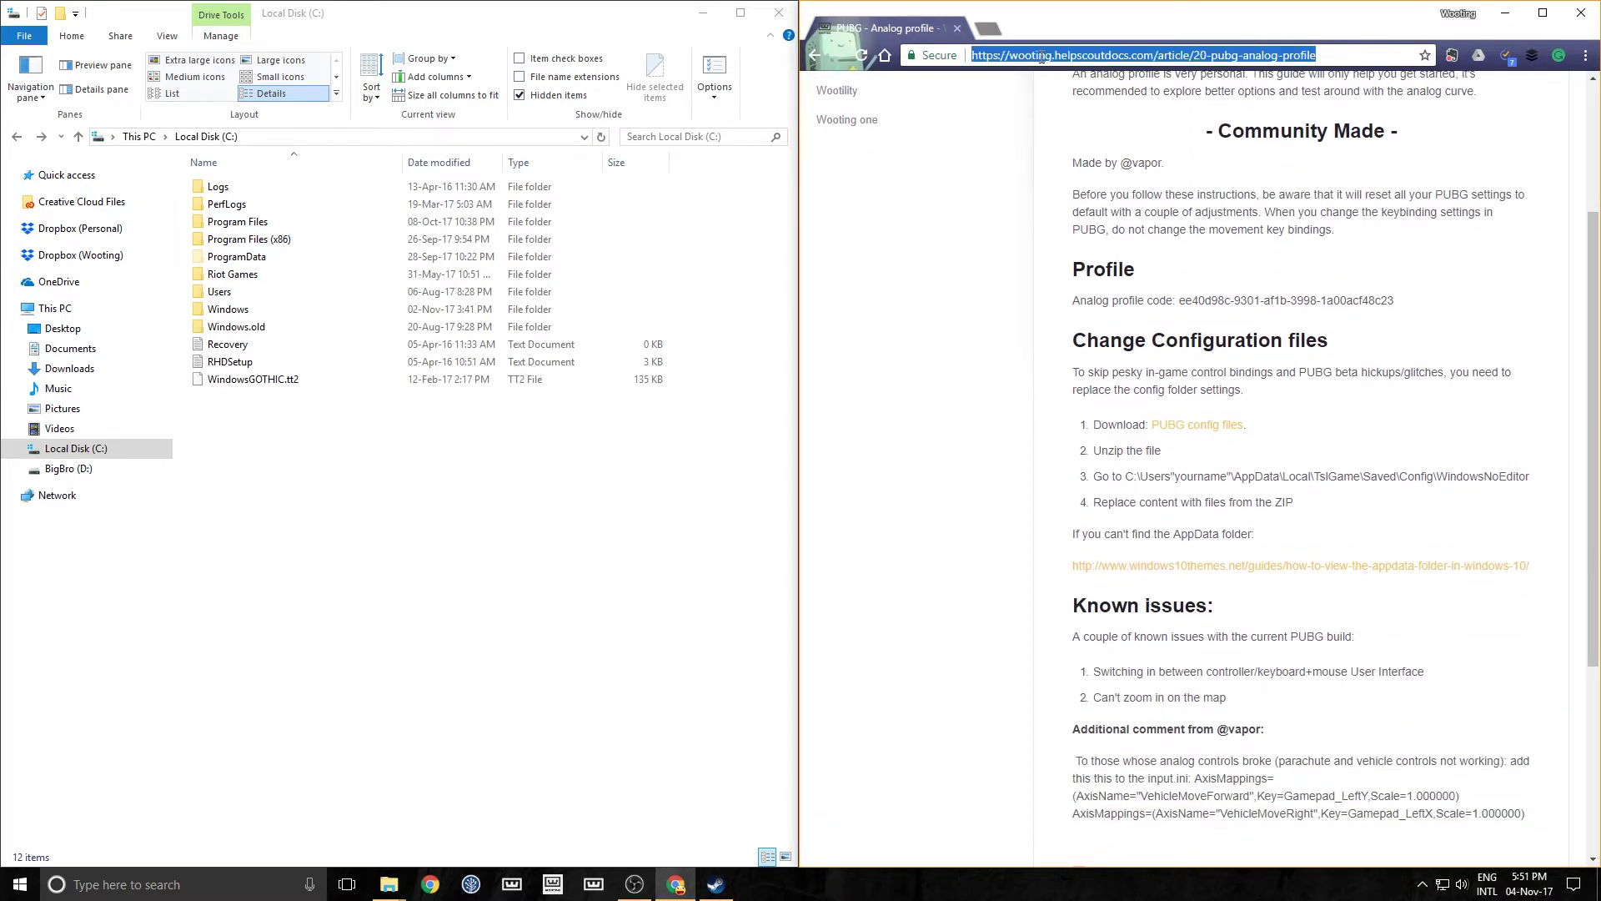
pyautogui.write('wooting.nl')
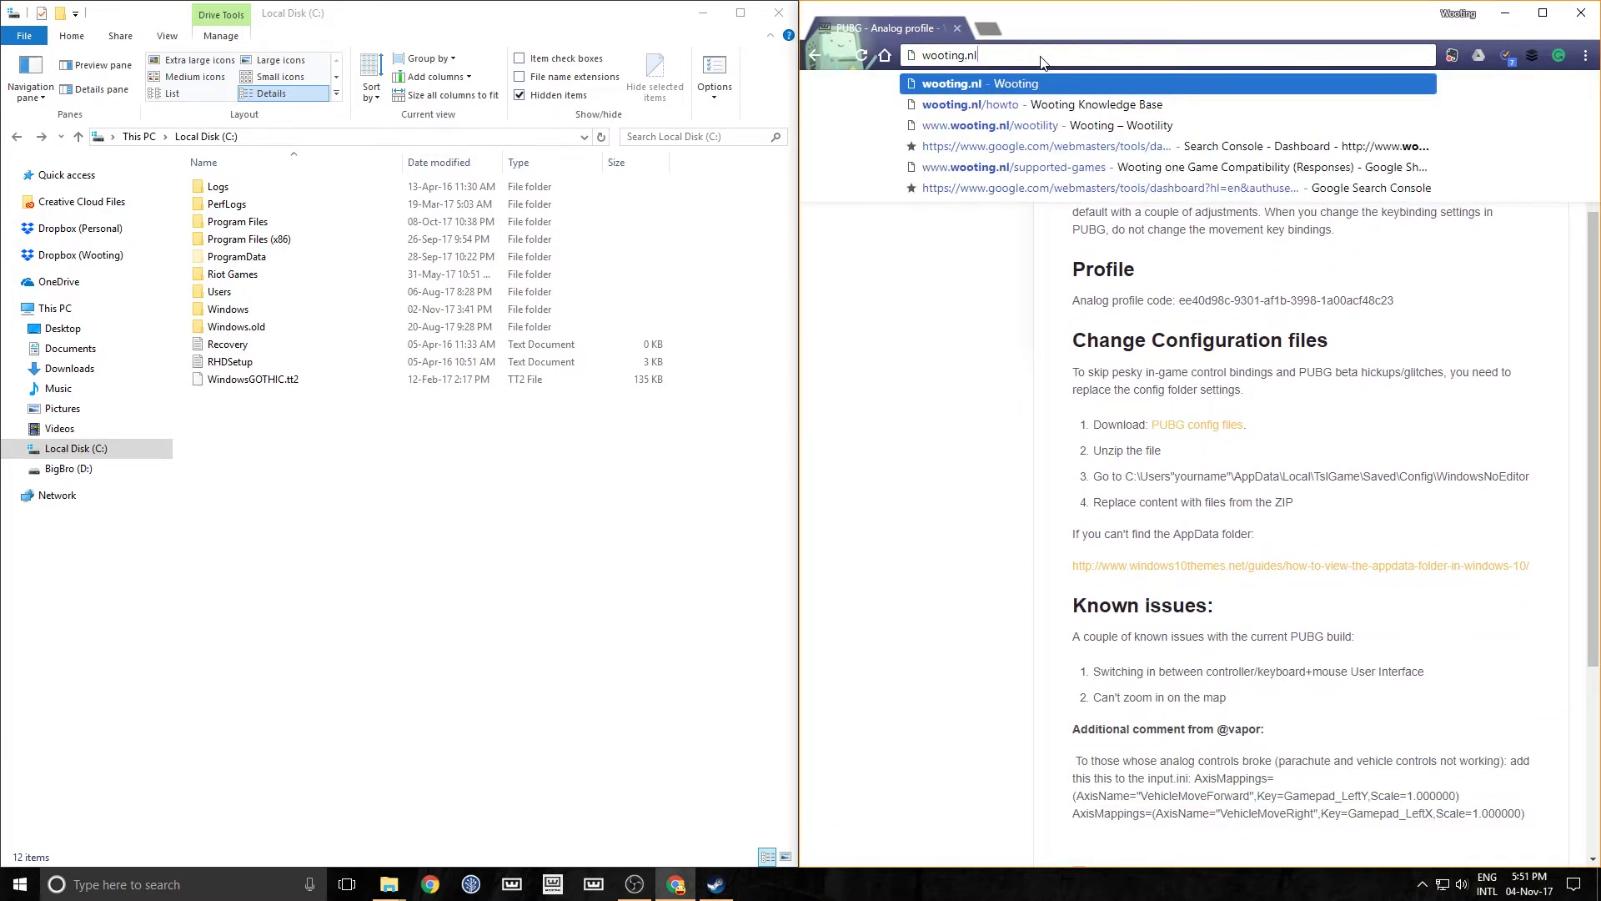
pyautogui.write('/howt')
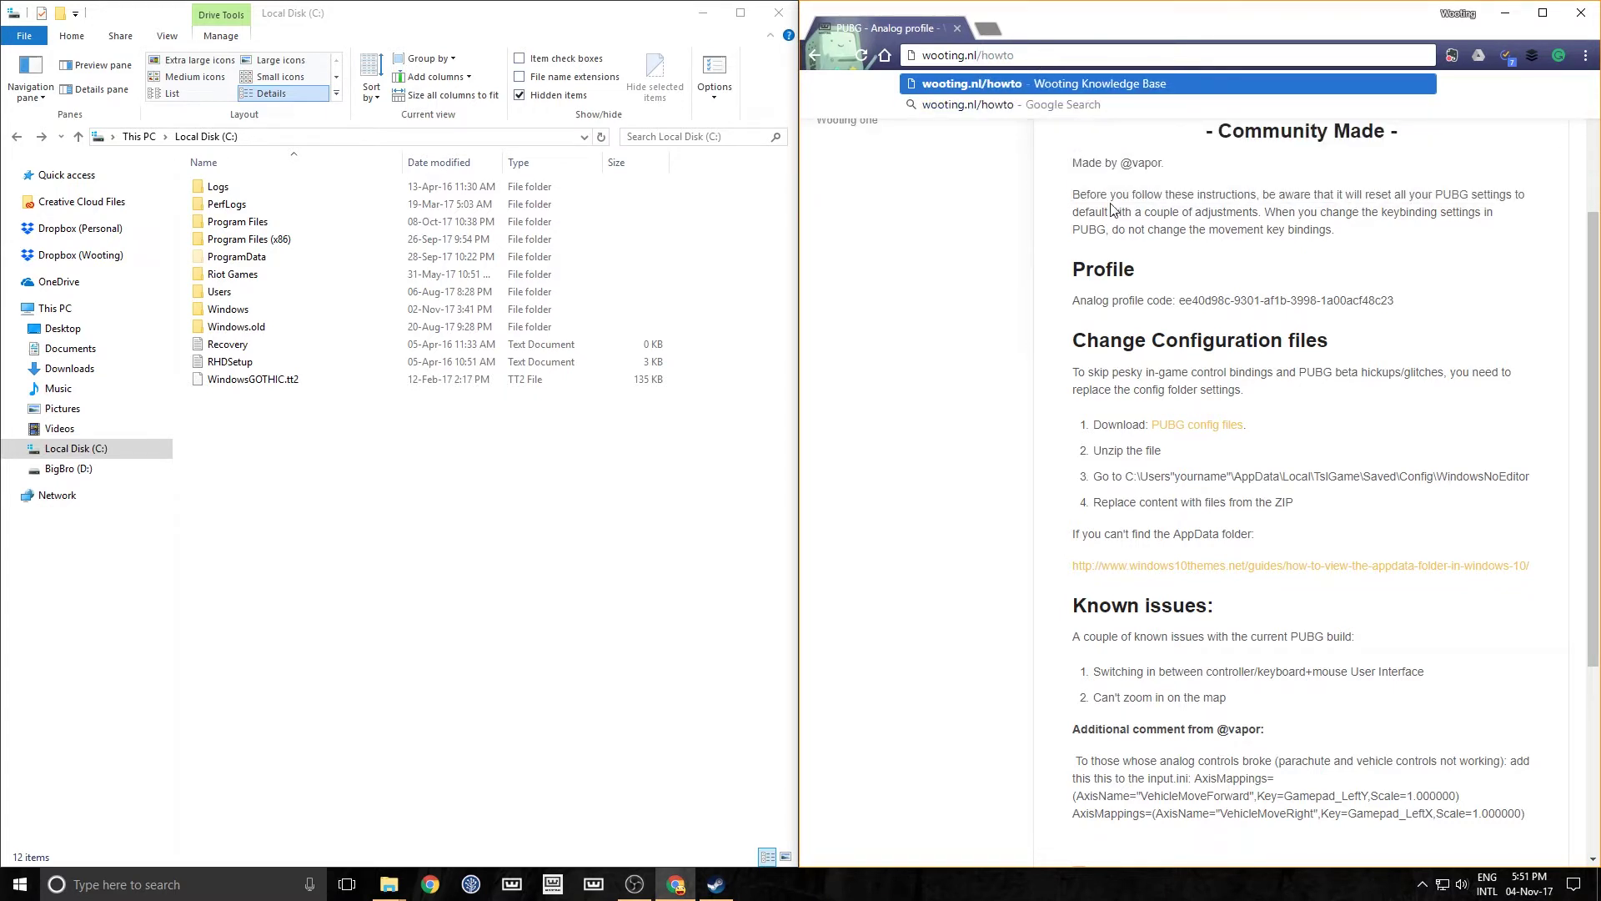
pyautogui.write('o')
pyautogui.press('Return')
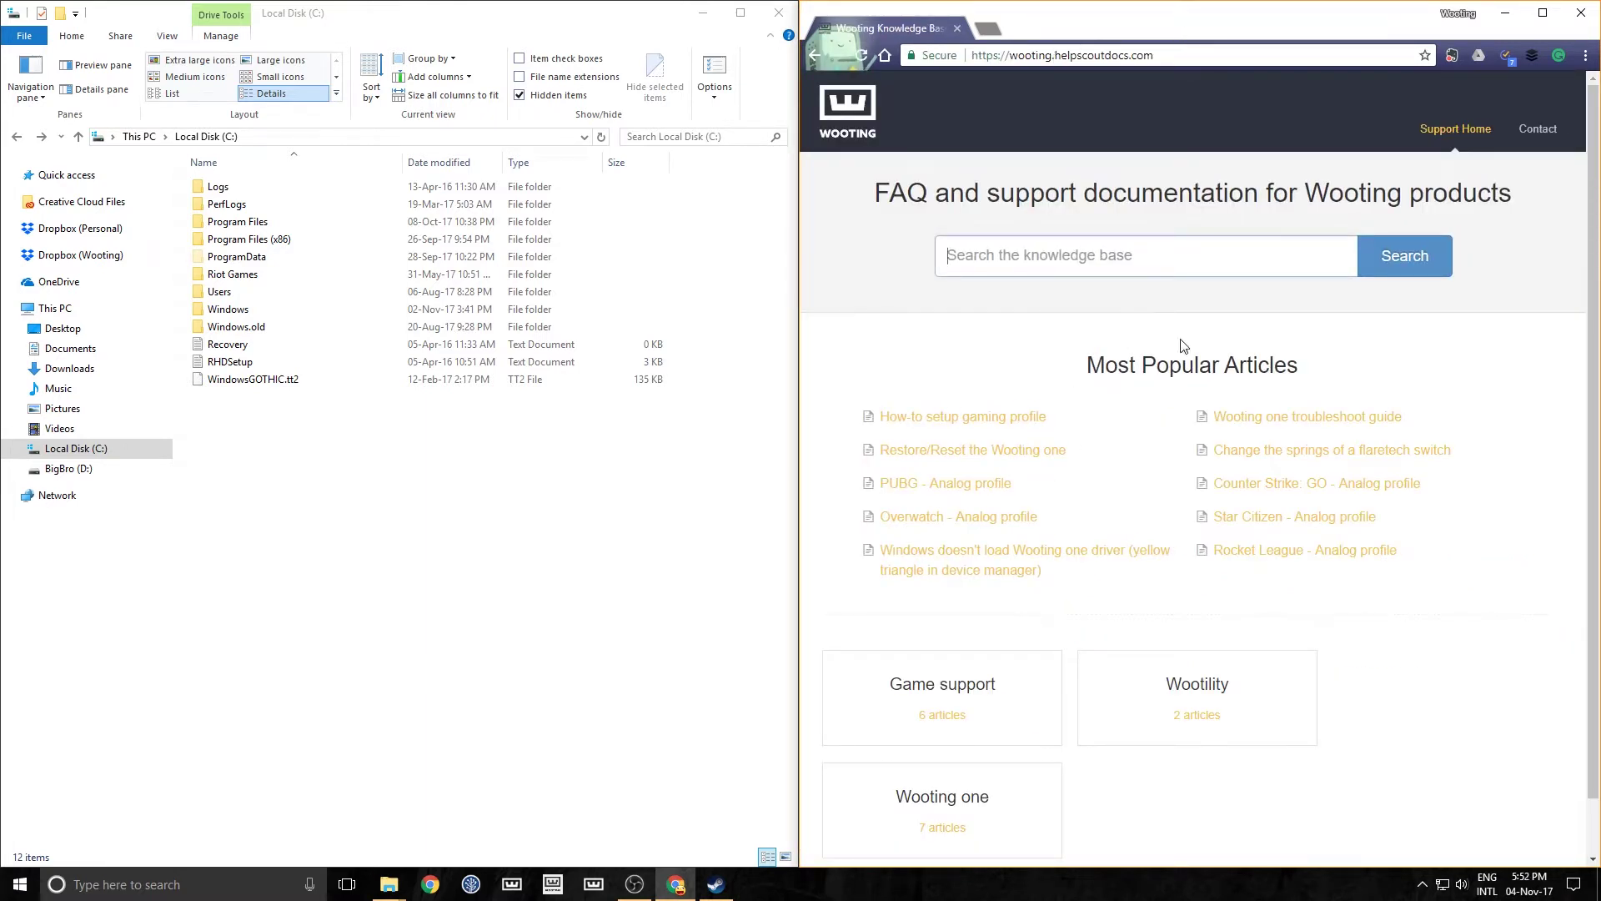
pyautogui.scroll(-1, 1178, 355)
pyautogui.scroll(1, 1087, 327)
pyautogui.scroll(-1, 948, 428)
pyautogui.scroll(1, 947, 428)
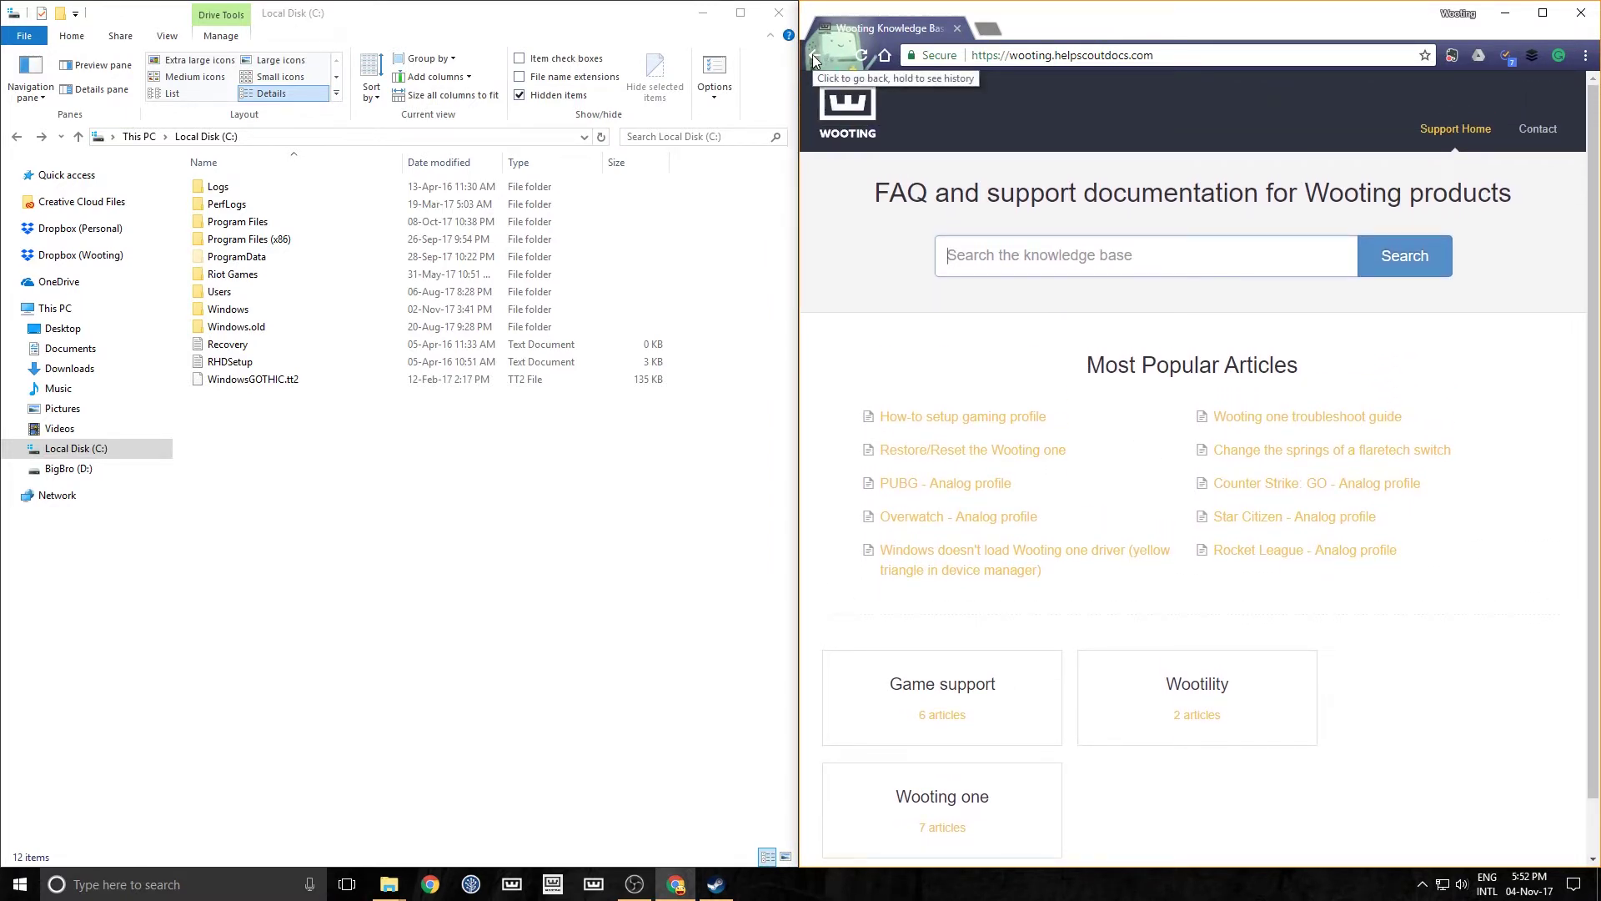
pyautogui.click(815, 59)
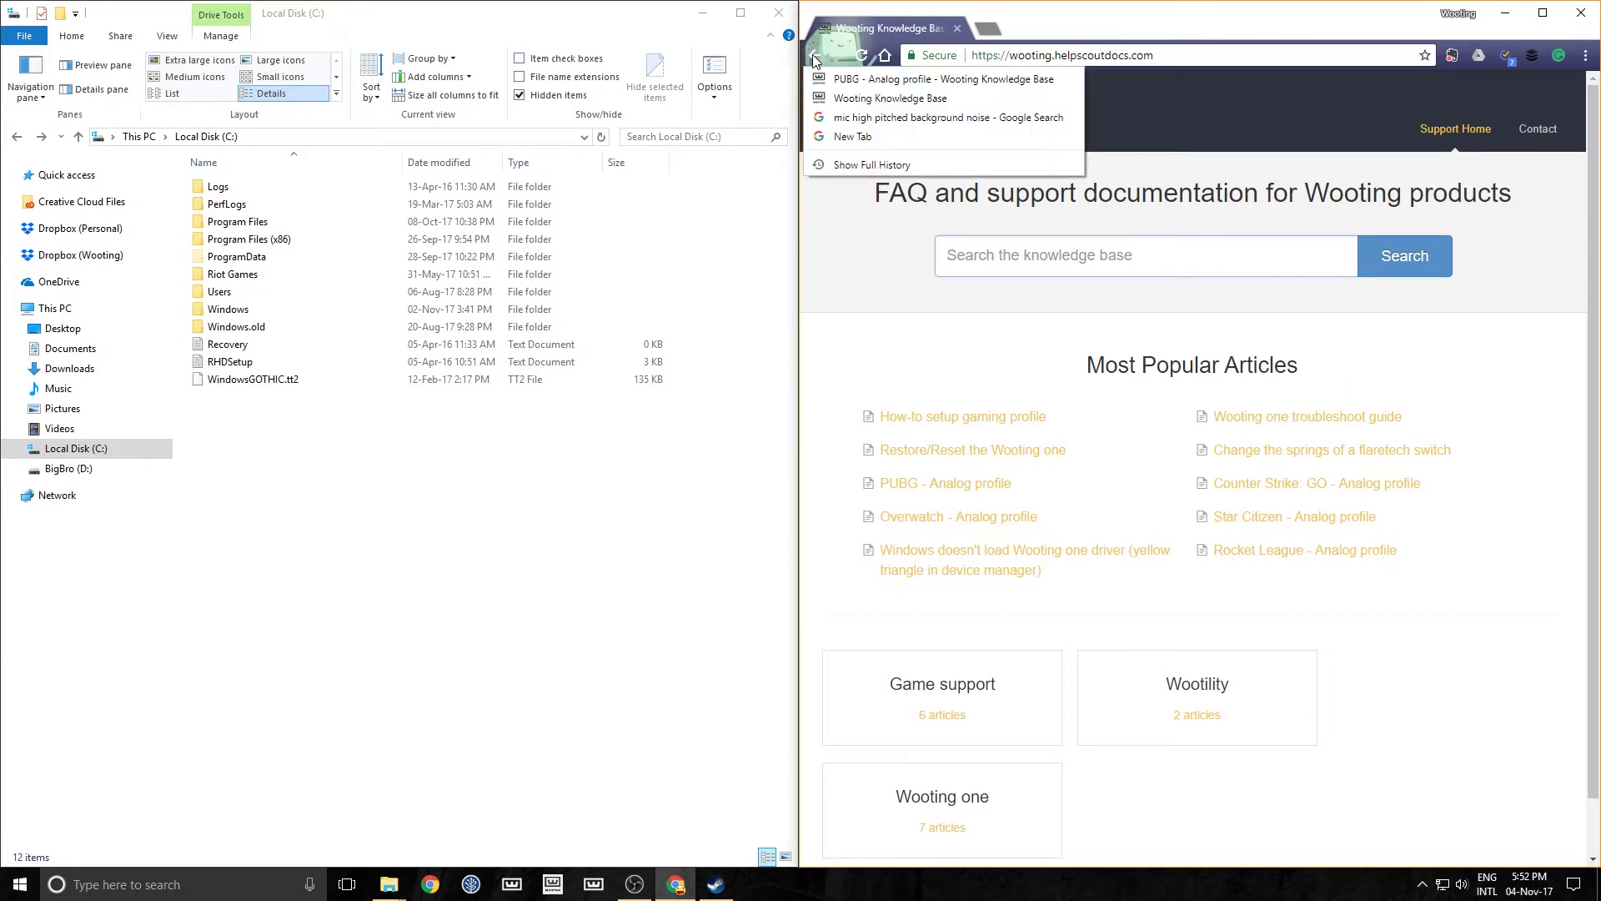
pyautogui.click(867, 79)
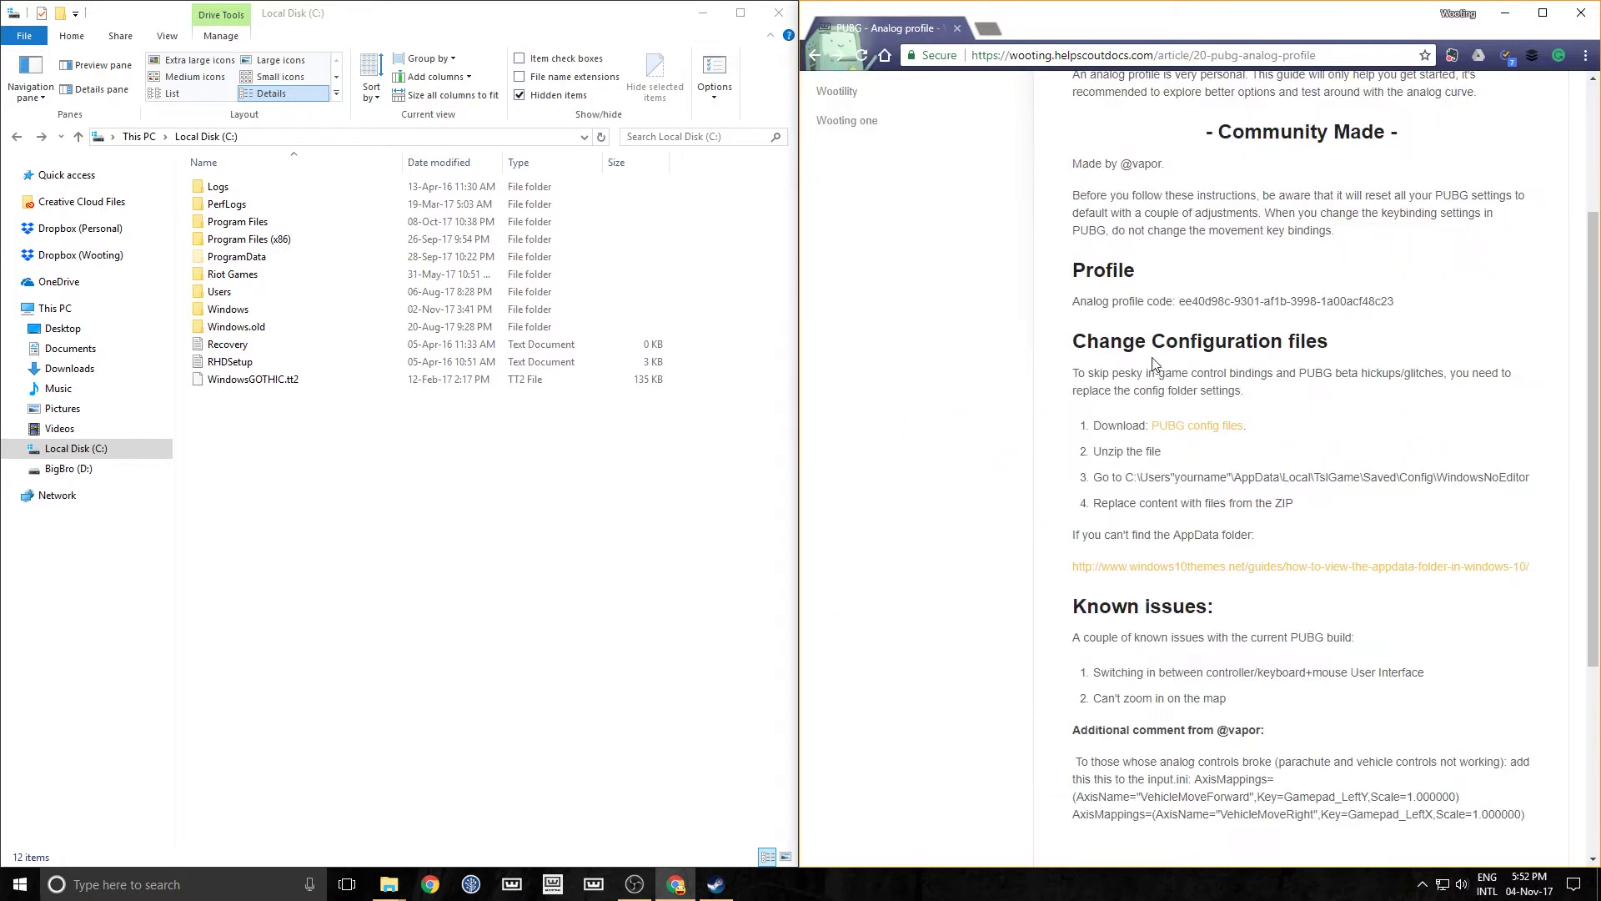
pyautogui.scroll(3, 1157, 355)
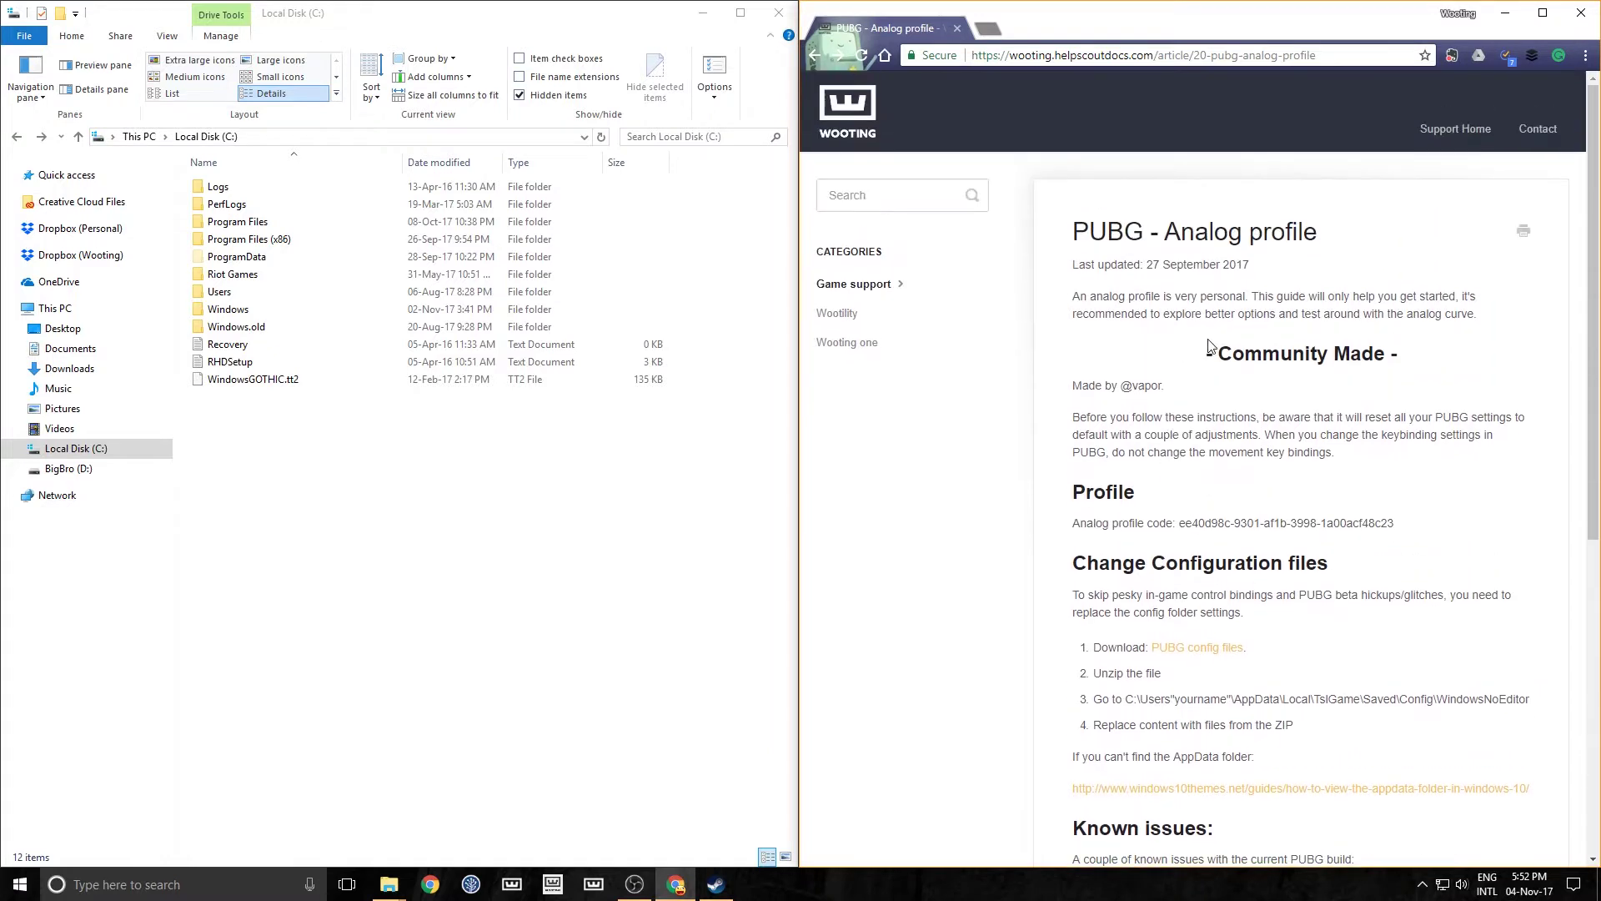
pyautogui.scroll(-3, 1208, 346)
pyautogui.moveTo(1071, 197); pyautogui.dragTo(1364, 482)
pyautogui.click(1418, 458)
pyautogui.scroll(-1, 1321, 406)
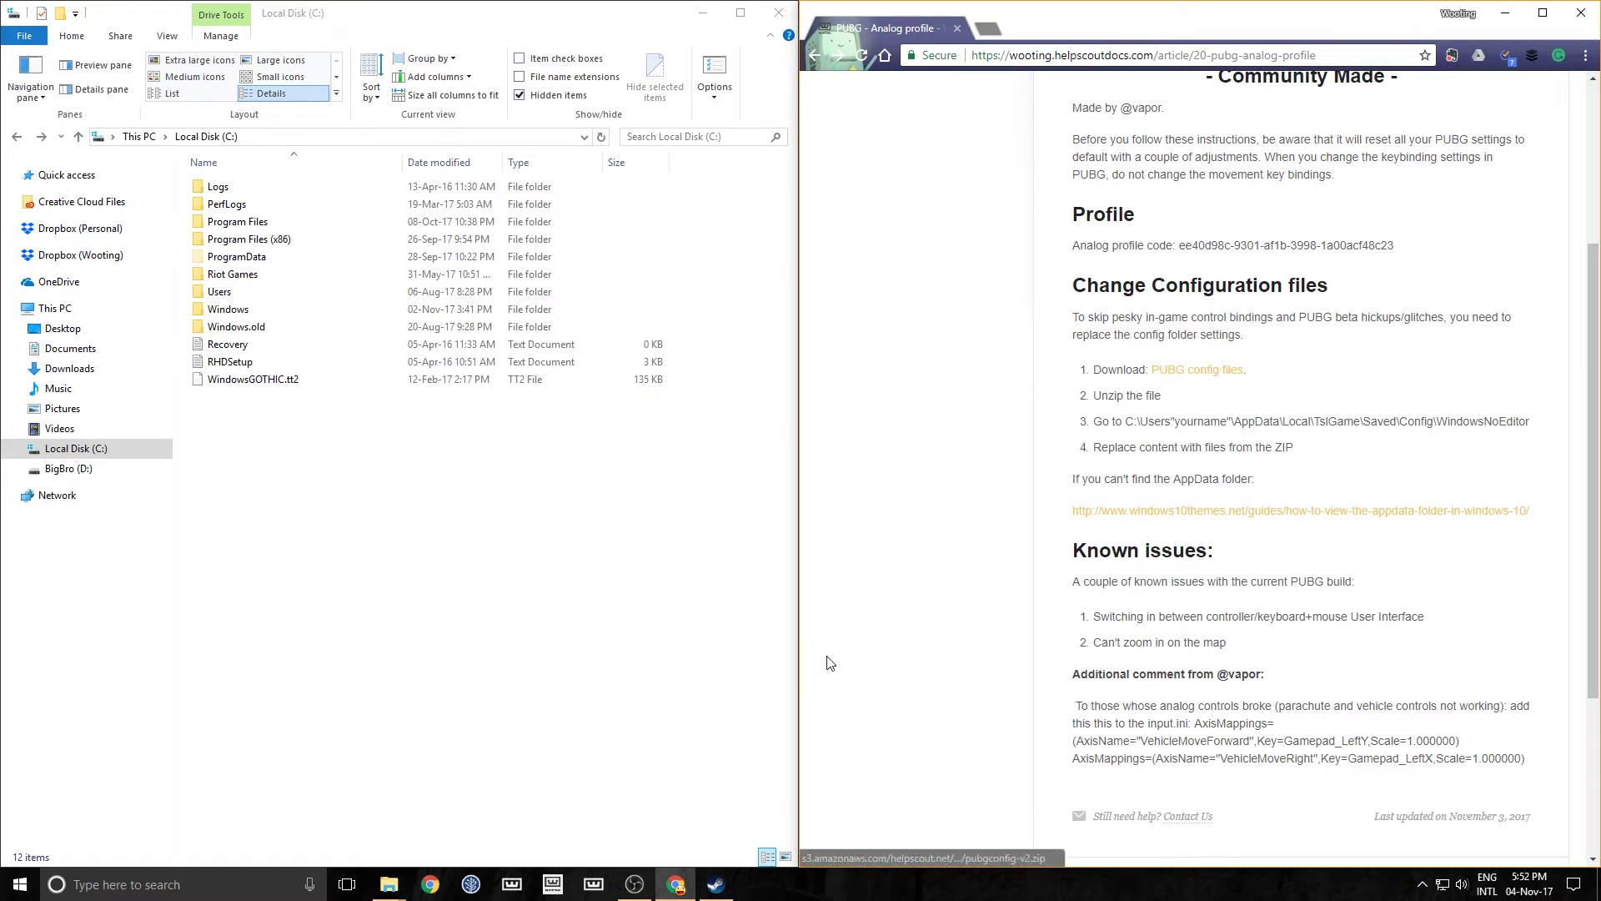
pyautogui.click(389, 884)
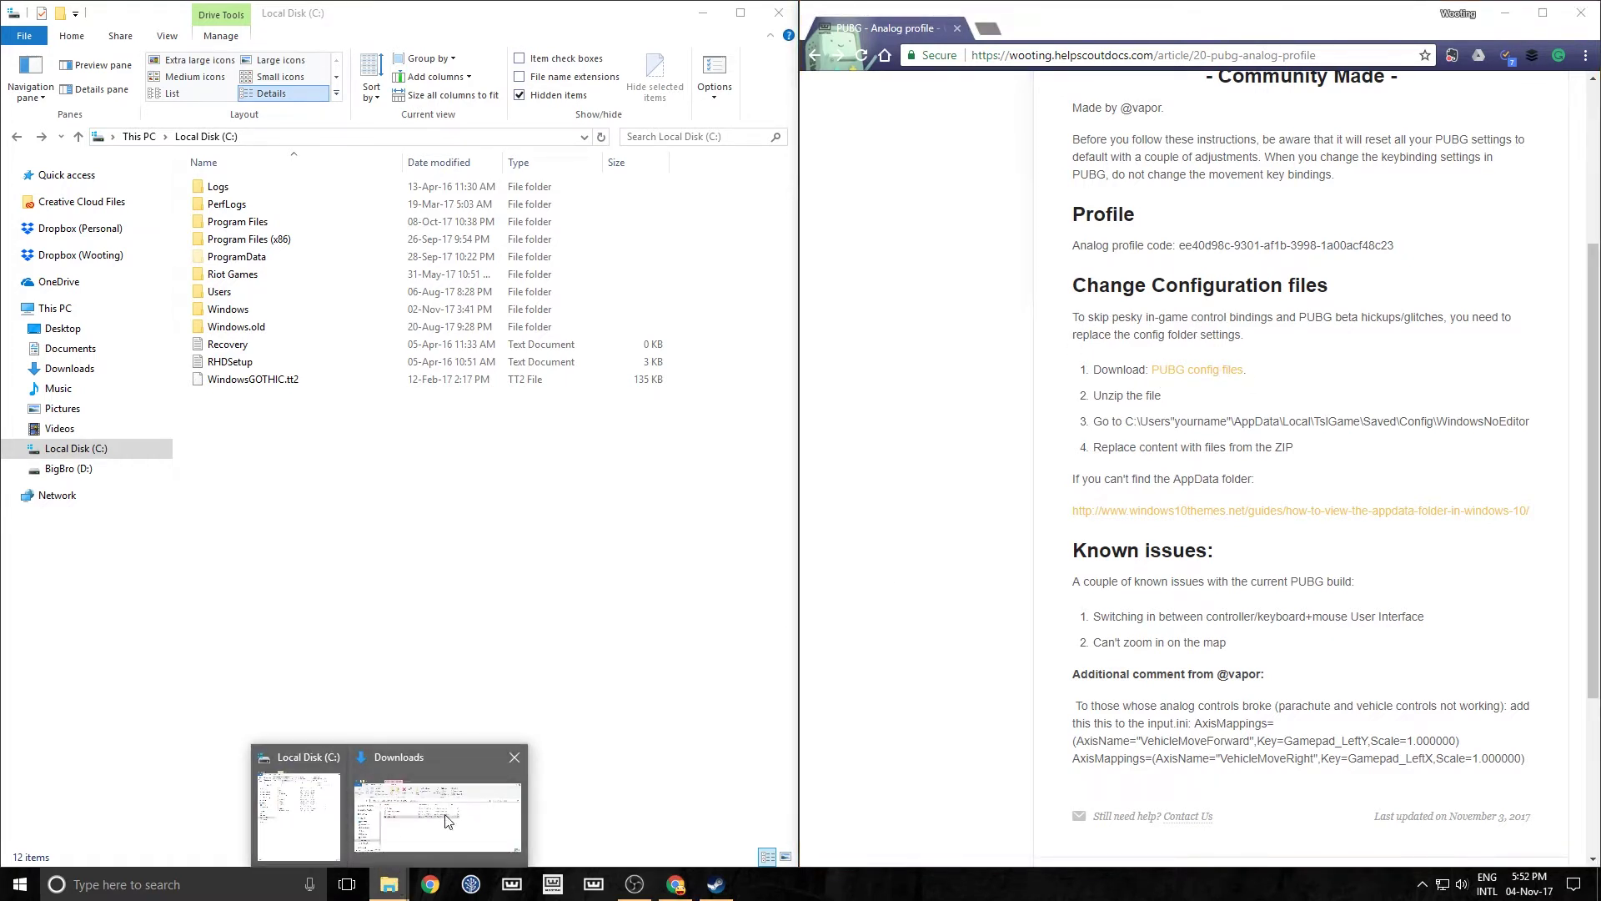
pyautogui.click(448, 821)
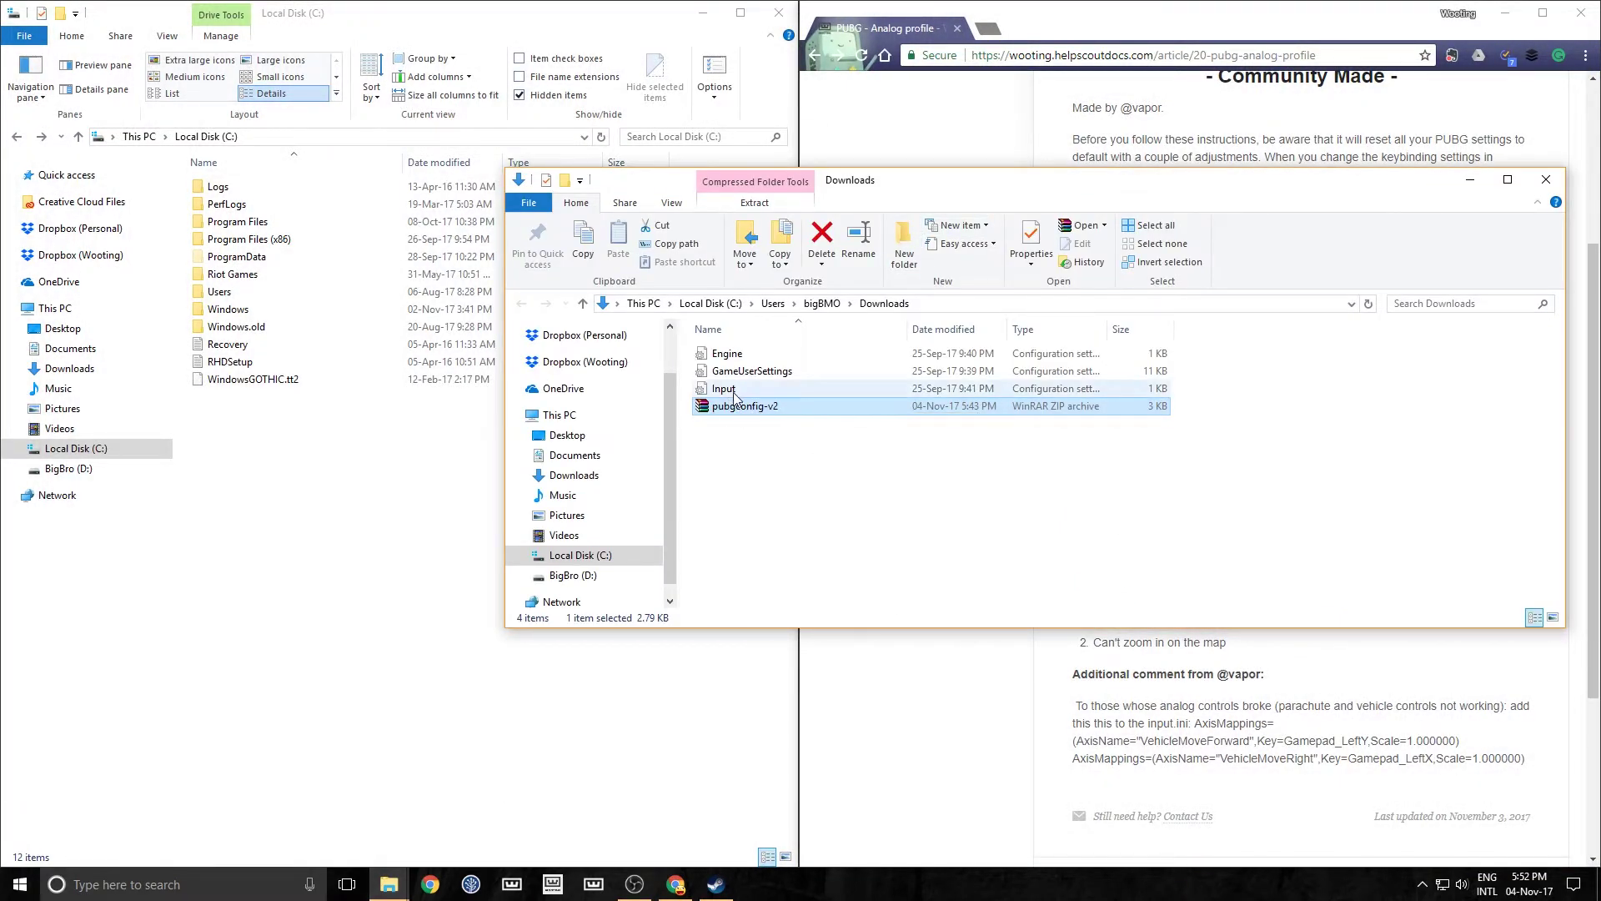
pyautogui.click(737, 357)
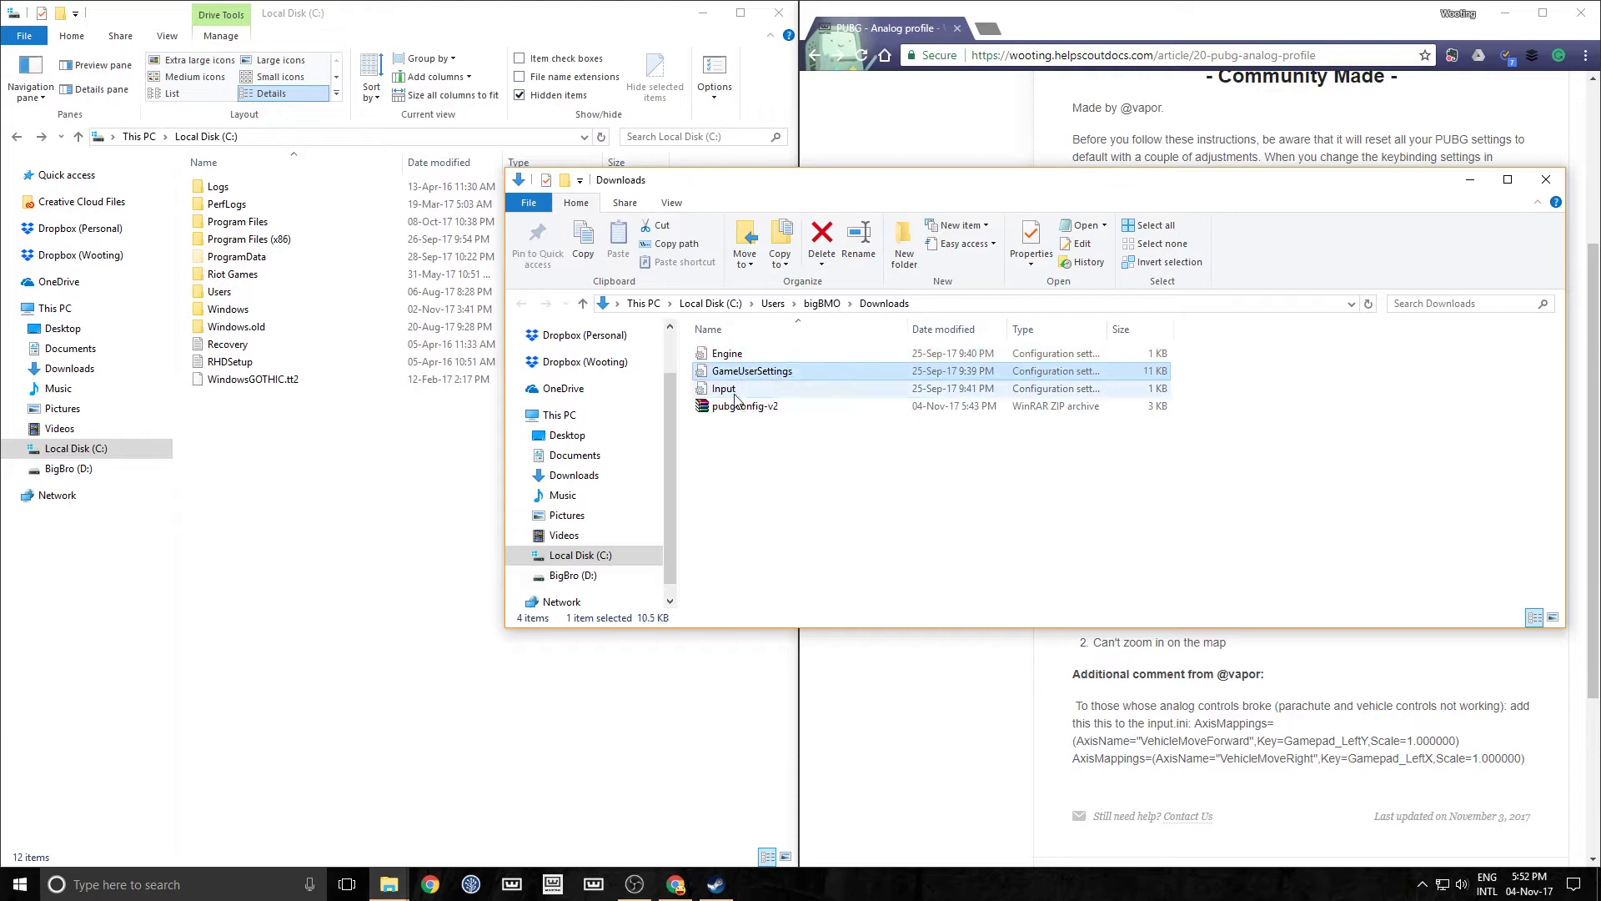
pyautogui.click(756, 374)
pyautogui.press('Up')
pyautogui.press('Down')
pyautogui.press('Down')
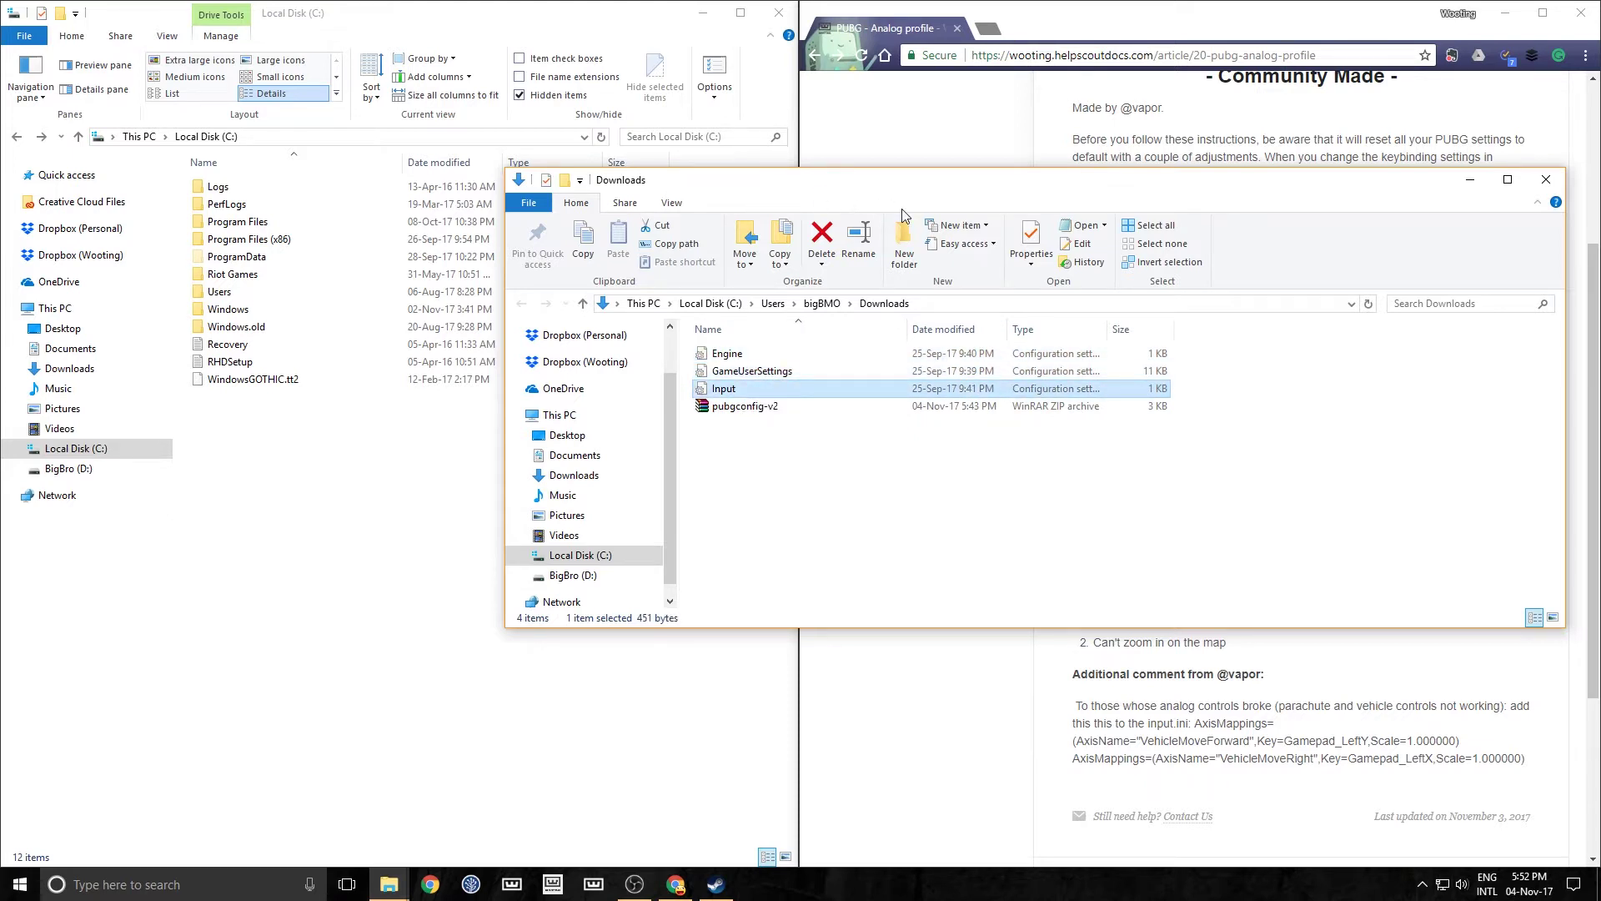
pyautogui.click(713, 734)
pyautogui.click(912, 724)
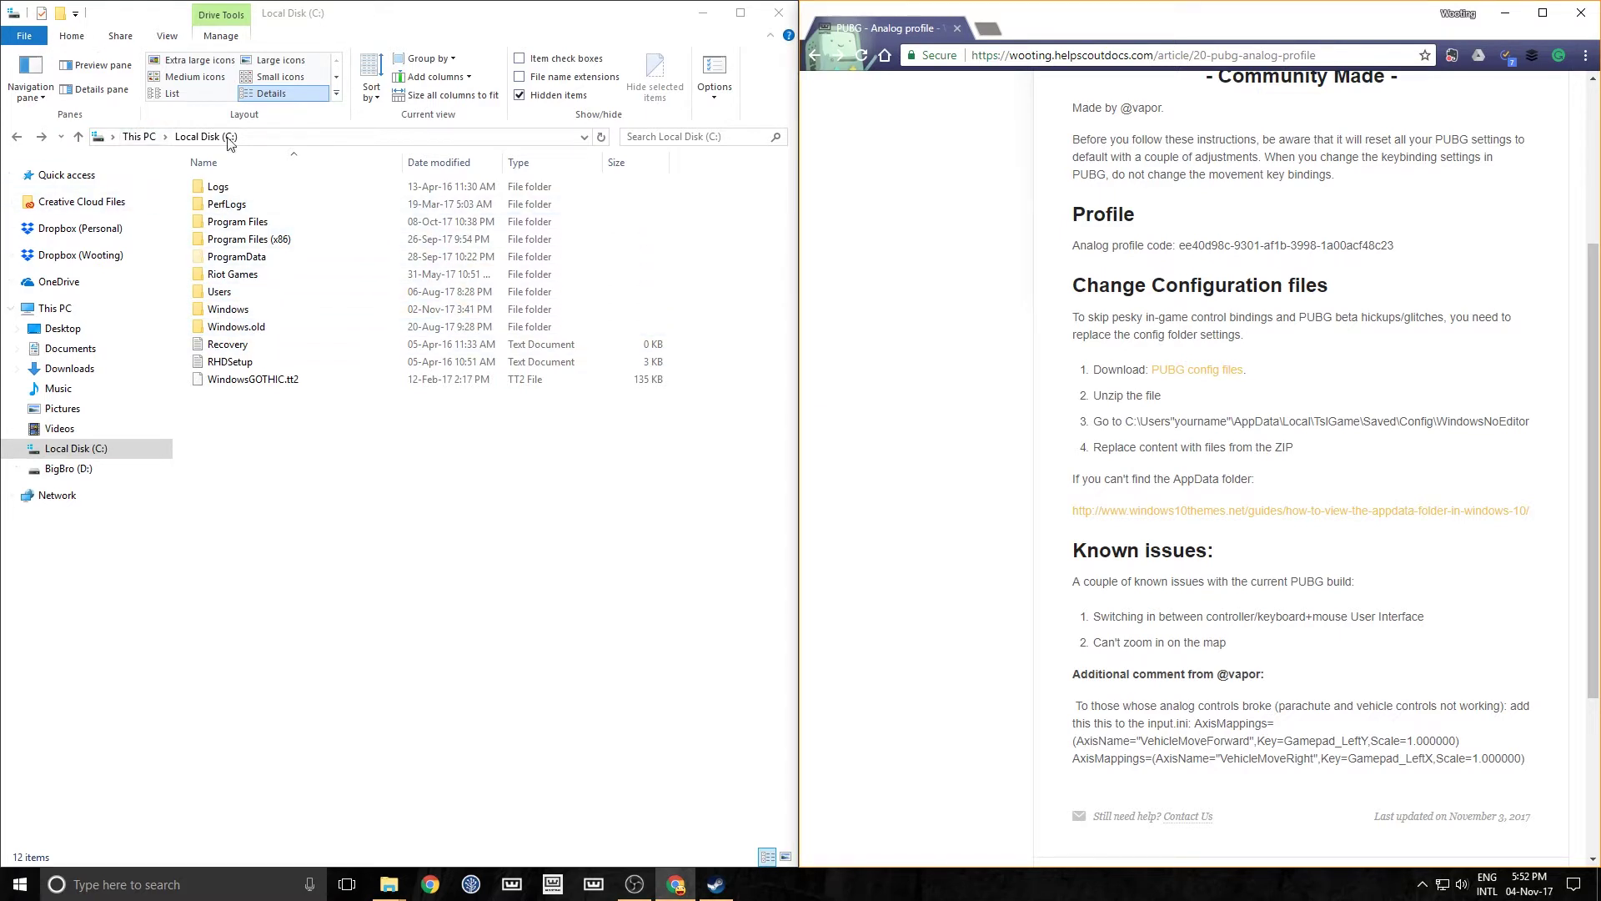
# - Activate the Local Disk (C:) window and highlight the AppData config path in the guide
pyautogui.click(50, 43)
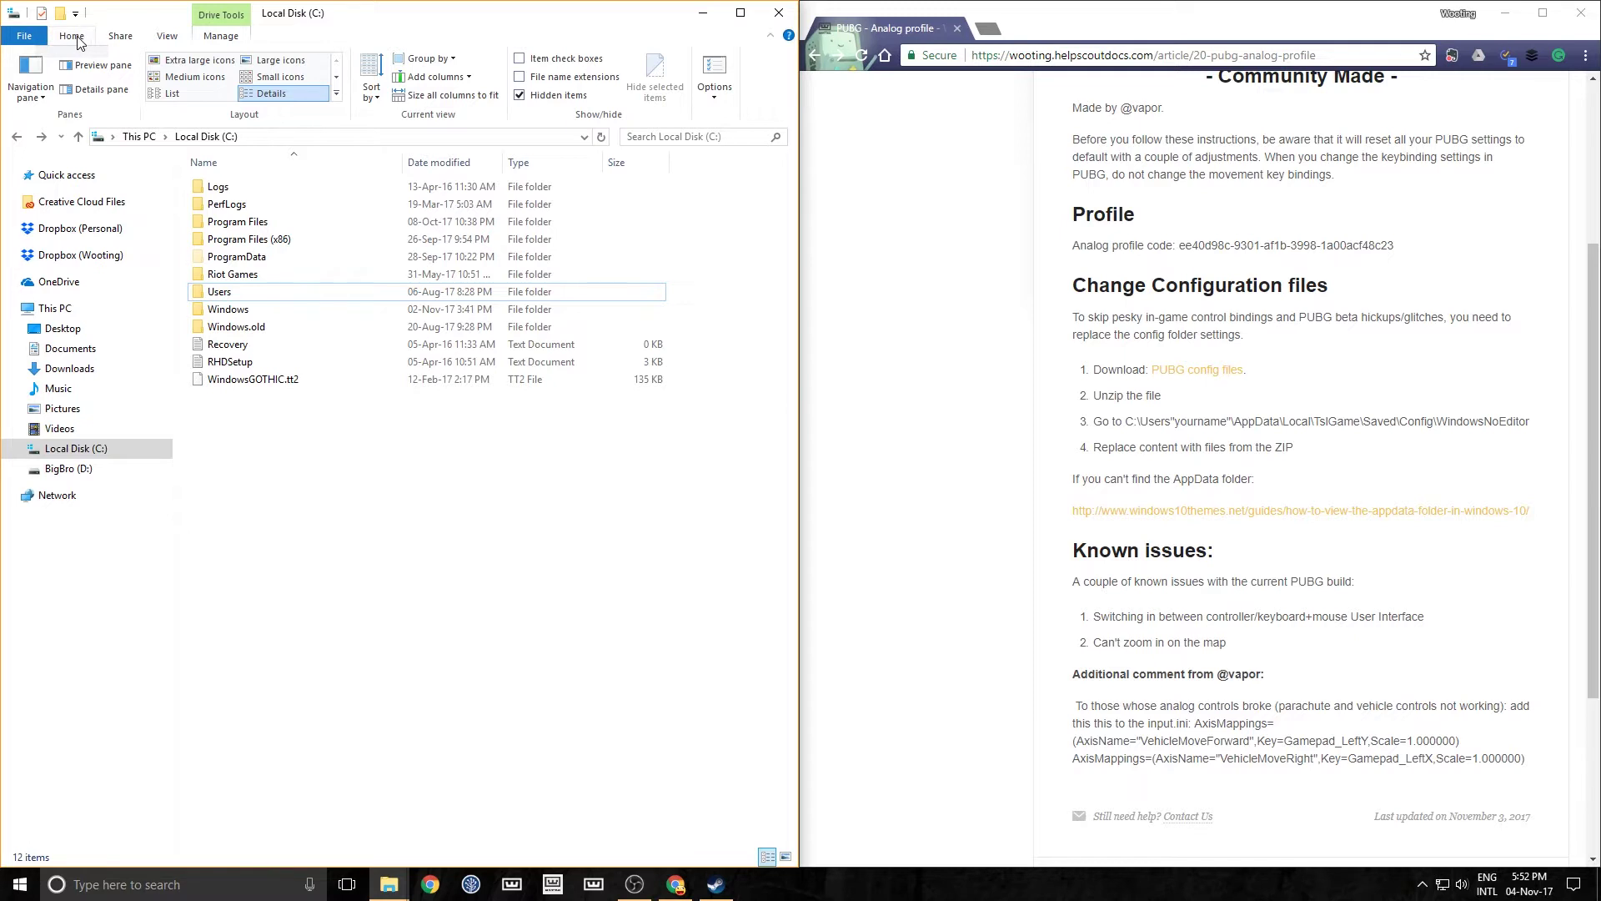
pyautogui.click(73, 37)
pyautogui.click(163, 38)
pyautogui.click(81, 38)
pyautogui.click(171, 40)
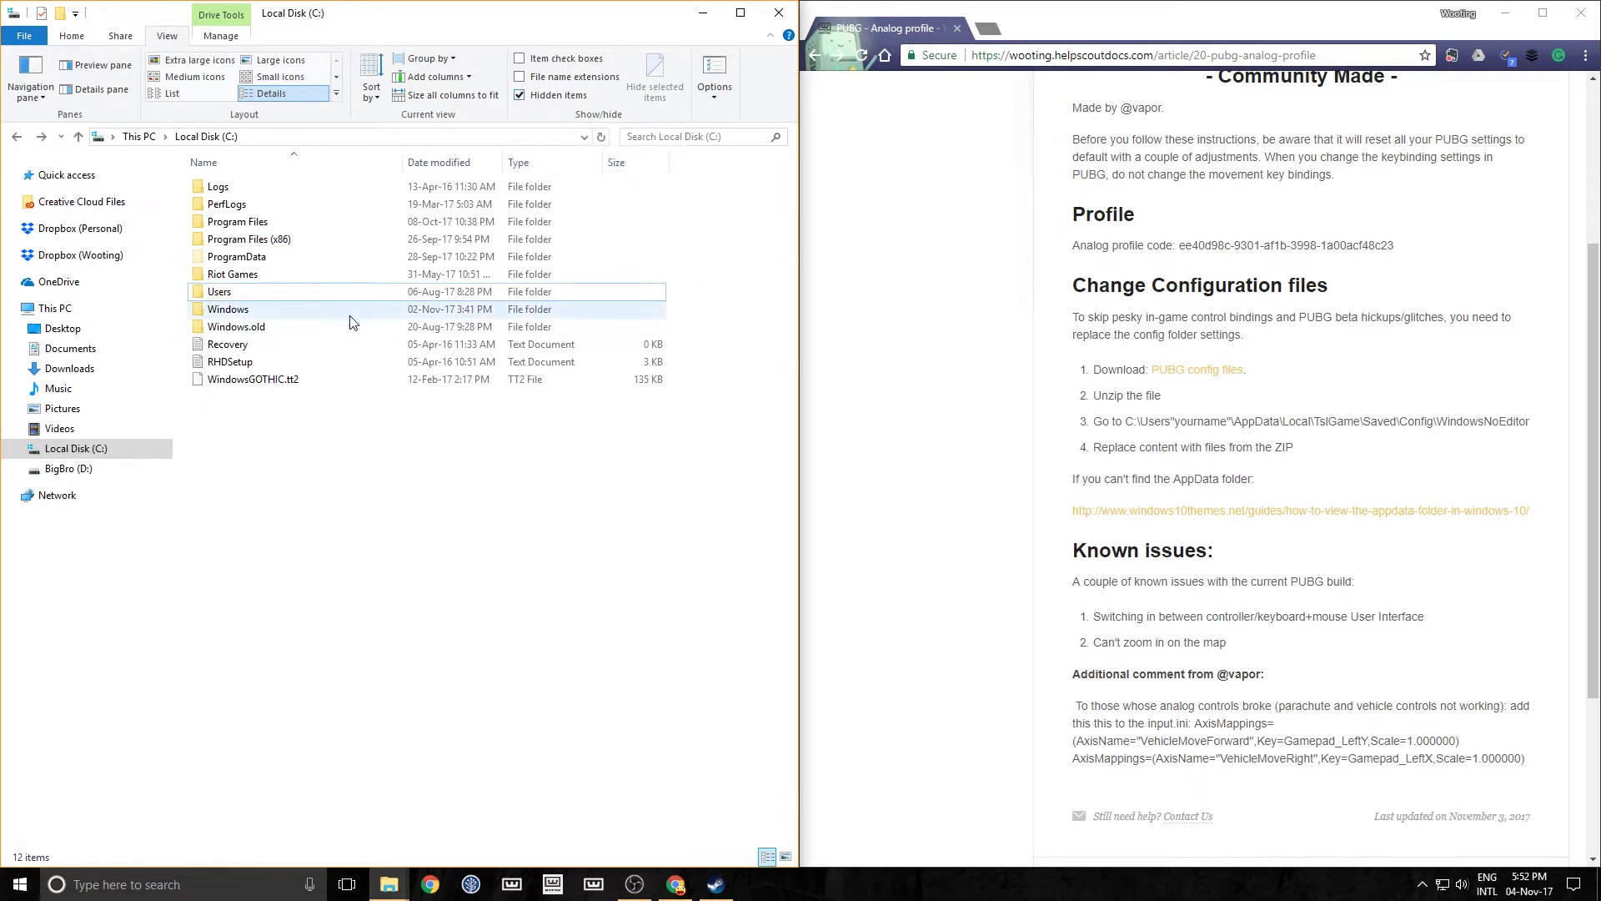
pyautogui.doubleClick(1252, 421)
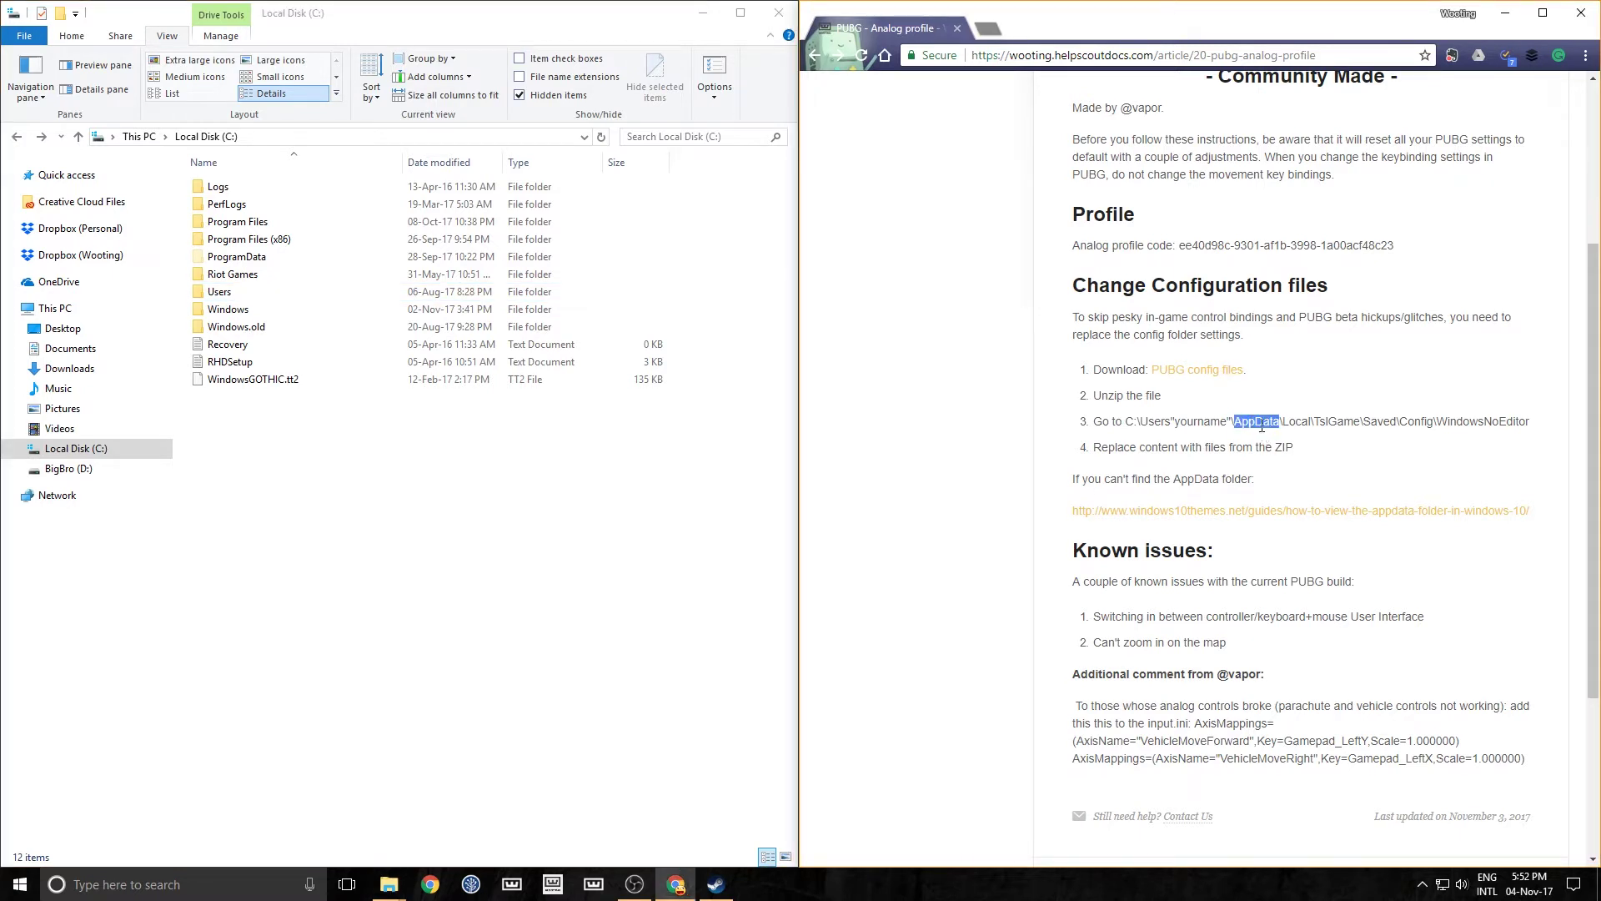
pyautogui.click(259, 301)
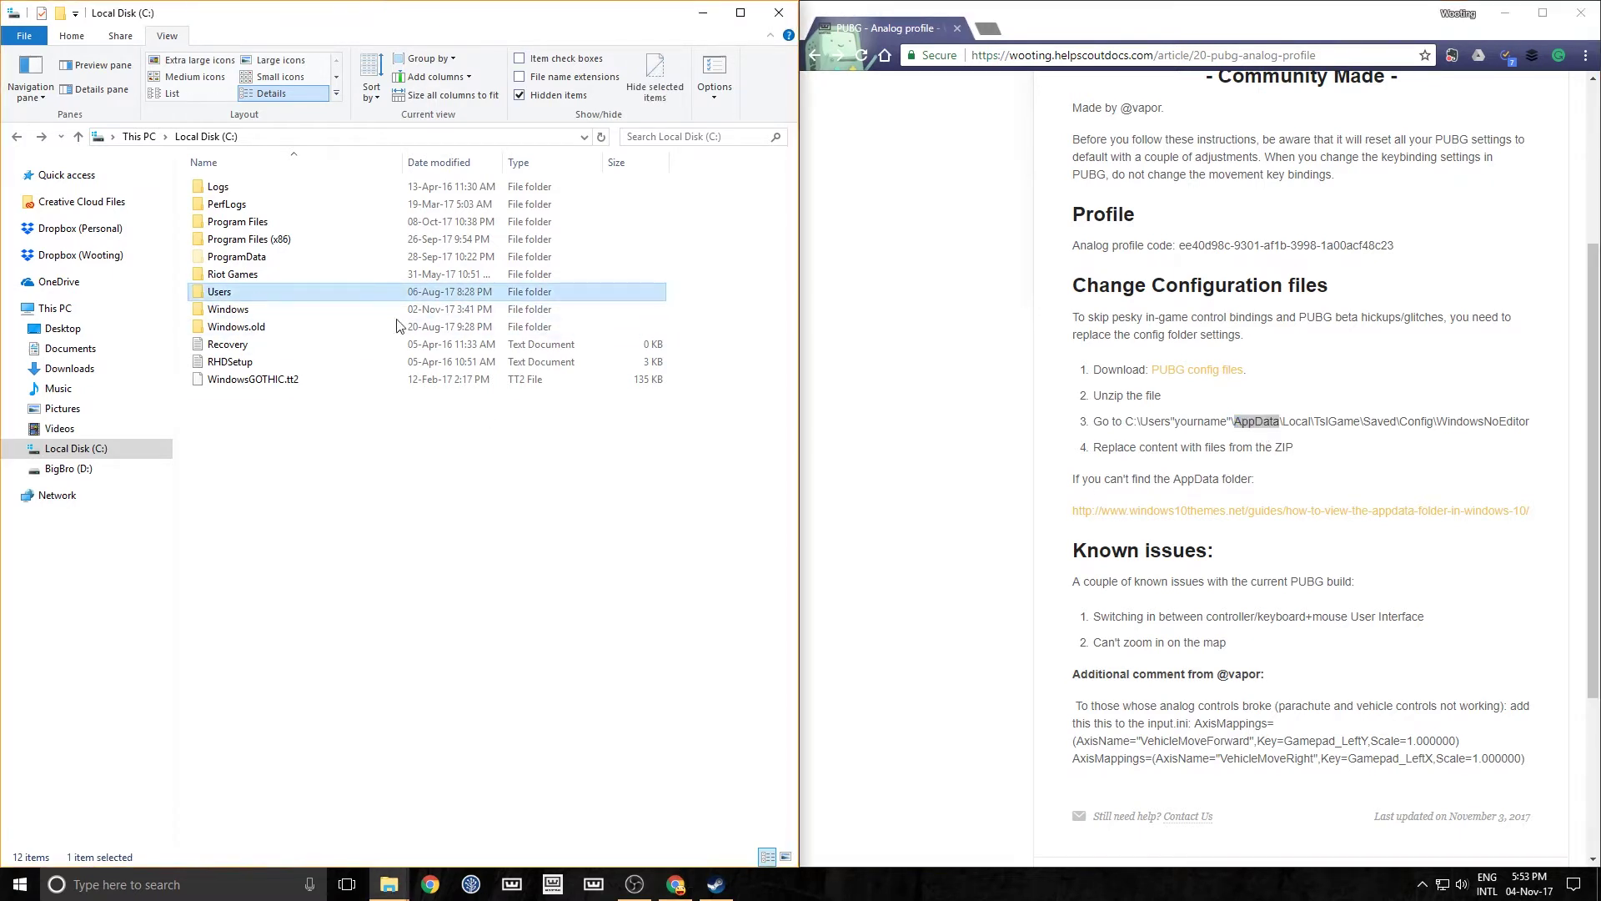
pyautogui.click(1260, 424)
pyautogui.moveTo(1115, 422); pyautogui.dragTo(1544, 431)
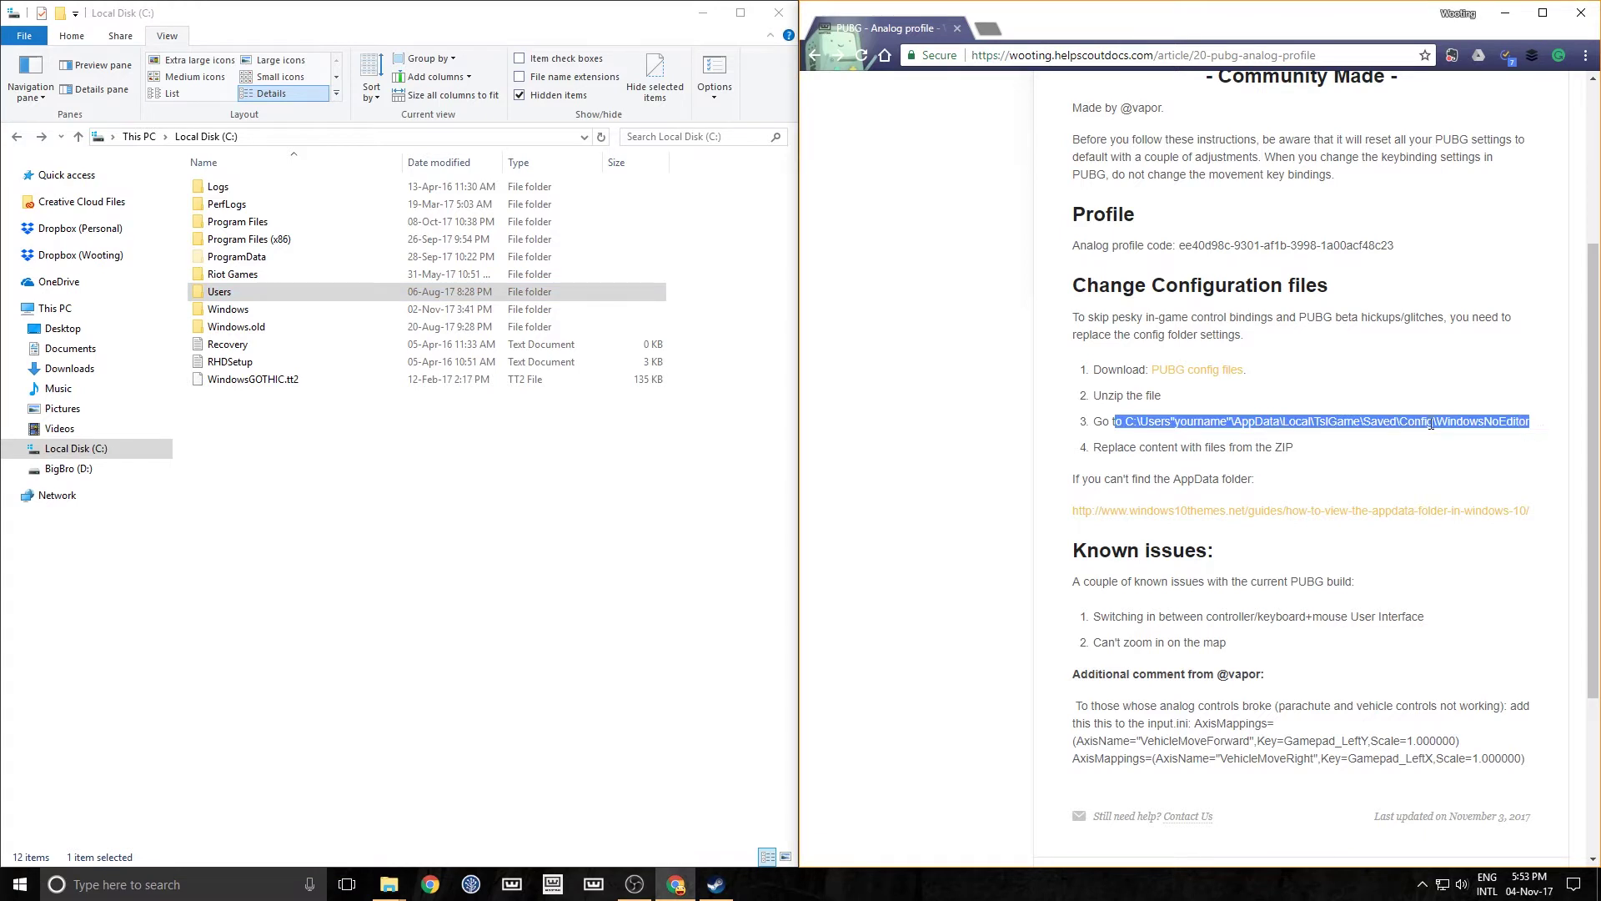
# - Open Users, the personal user folder, AppData and then Local
pyautogui.doubleClick(224, 293)
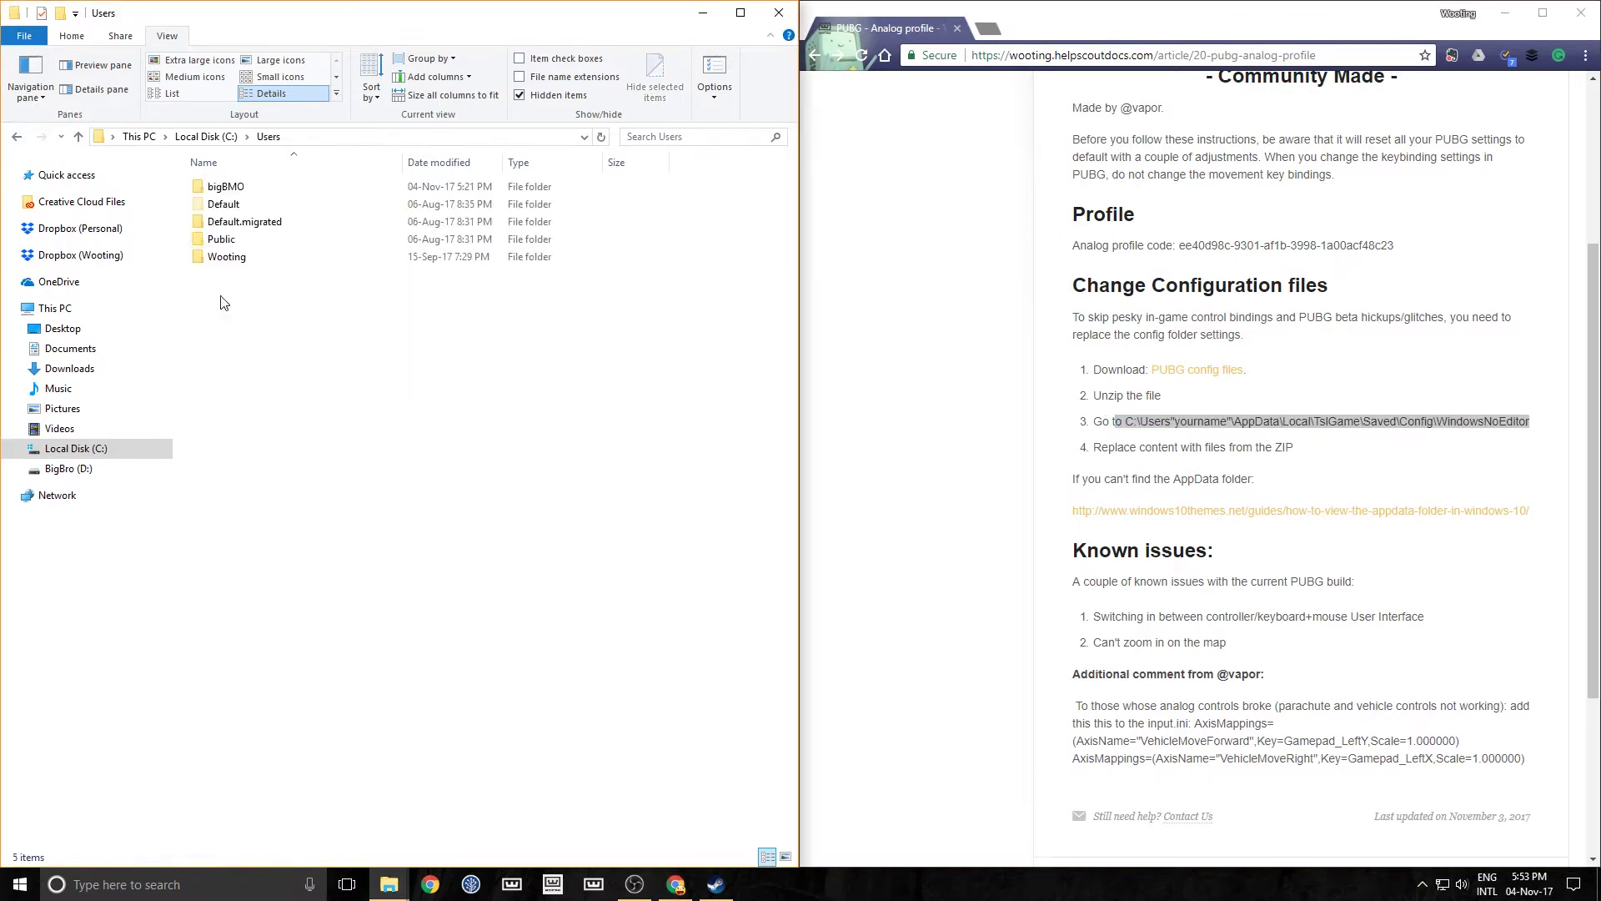
pyautogui.doubleClick(223, 187)
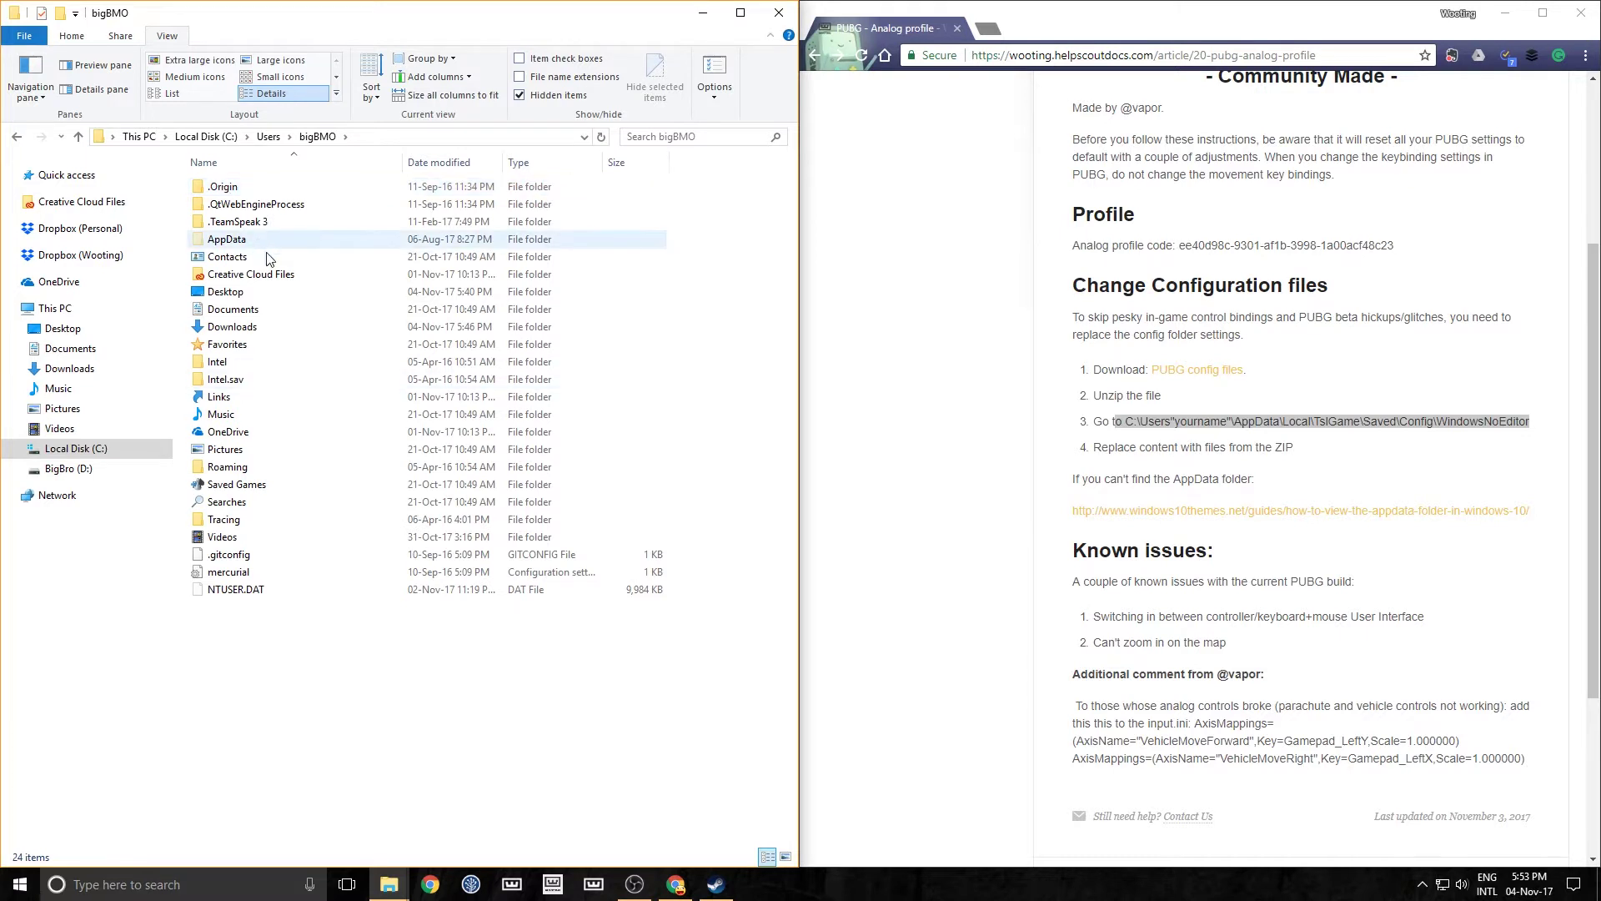
pyautogui.click(228, 242)
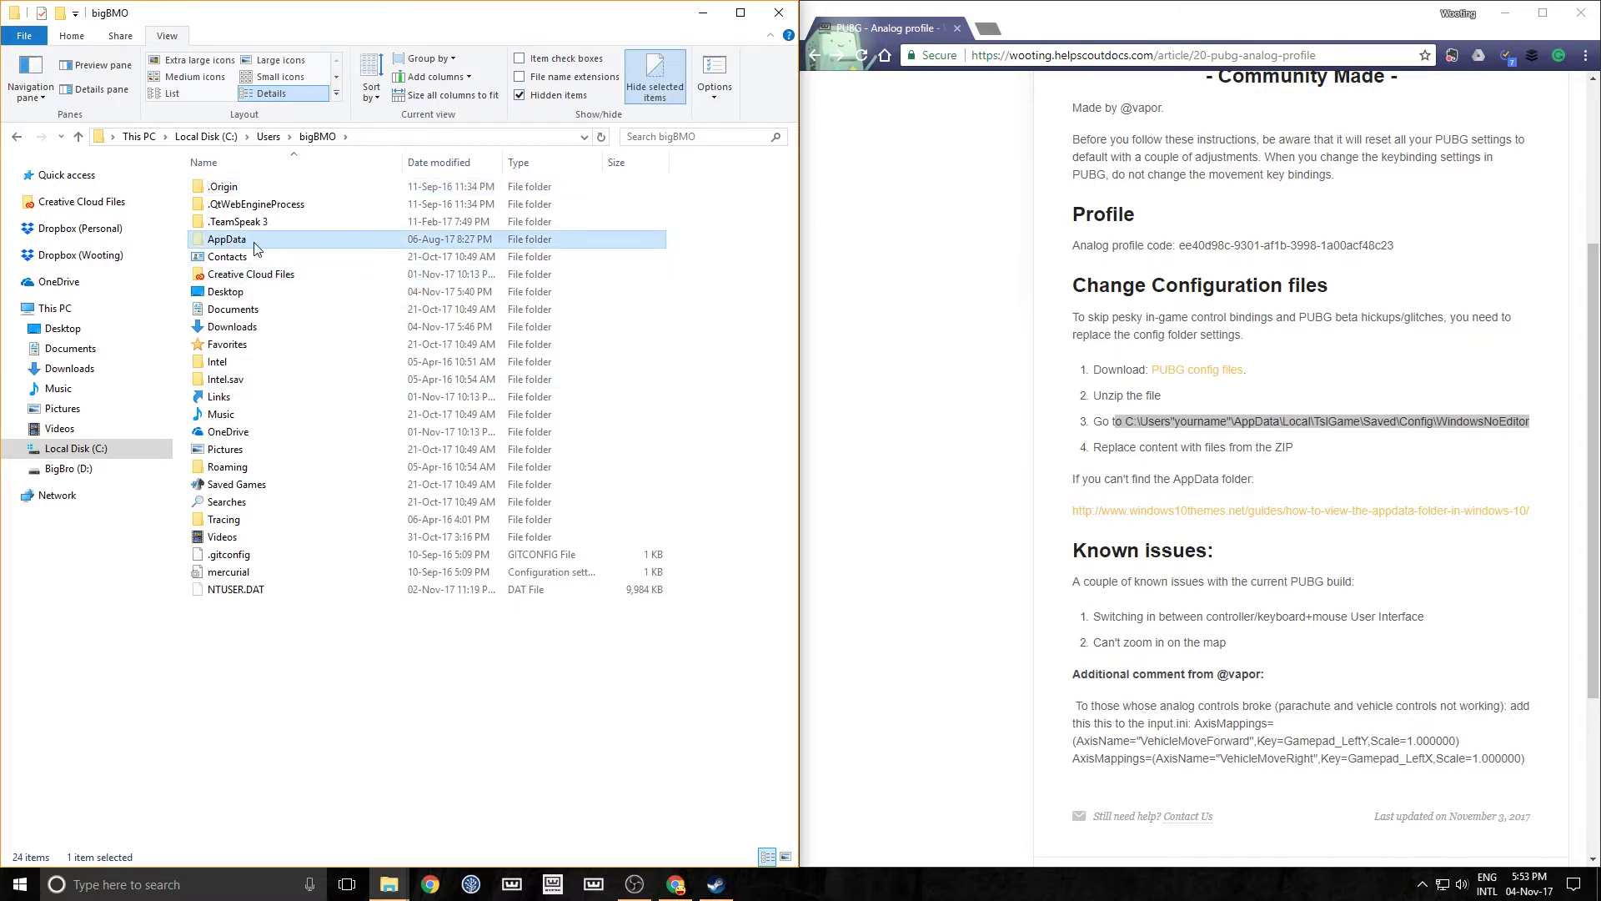
pyautogui.doubleClick(249, 243)
pyautogui.doubleClick(225, 188)
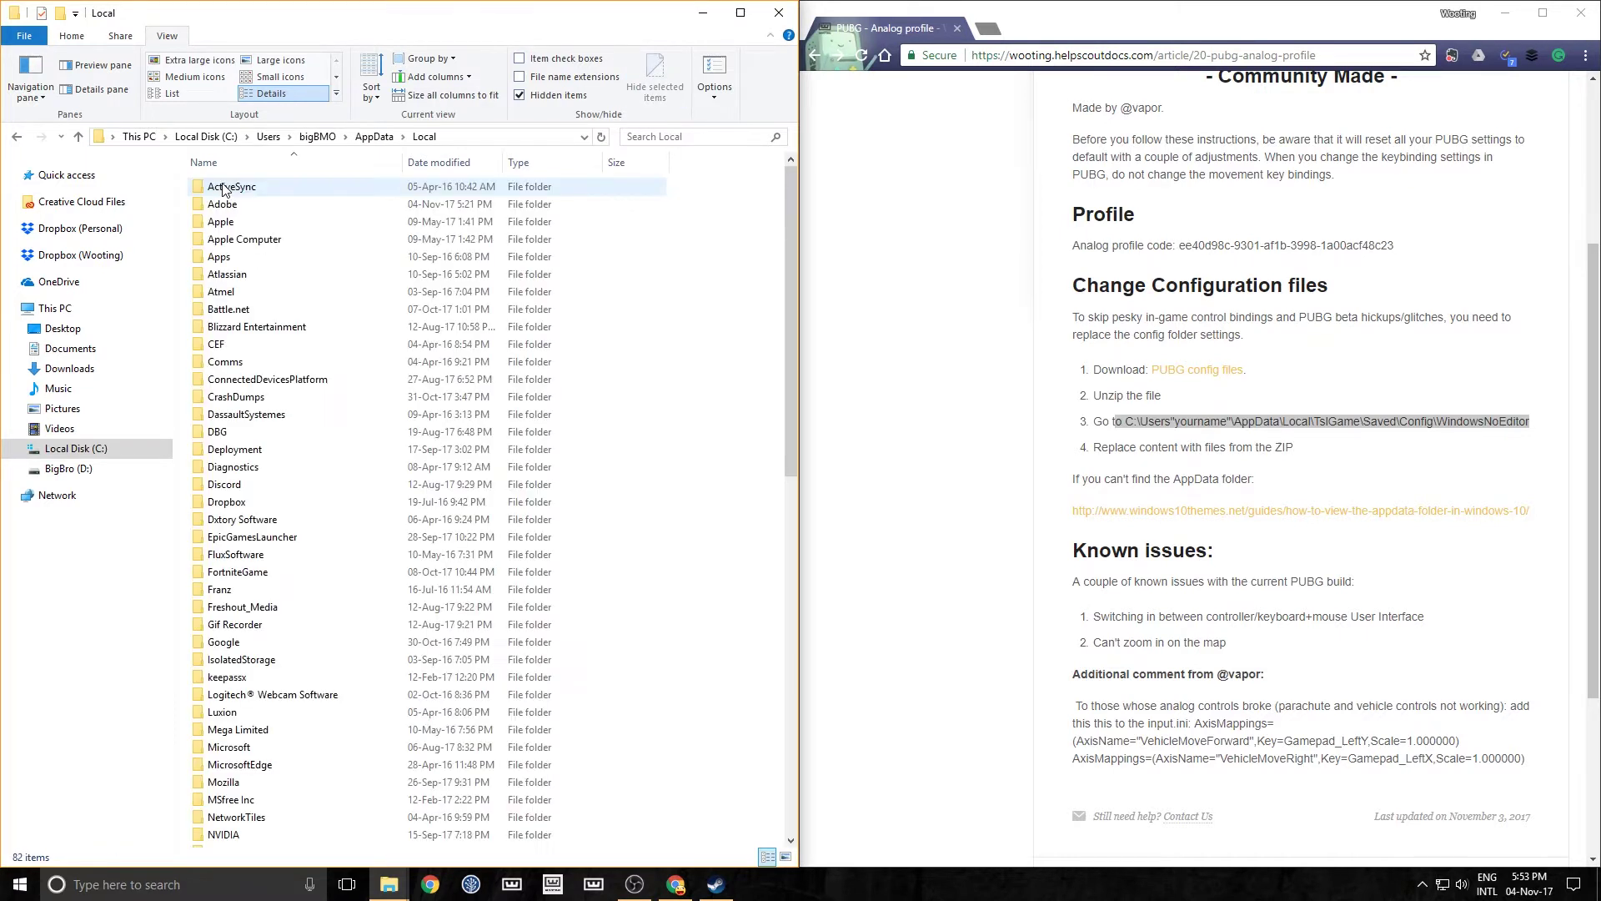
# - Continue into TslGame, Saved, Config and finally WindowsNoEditor
pyautogui.scroll(-12, 313, 317)
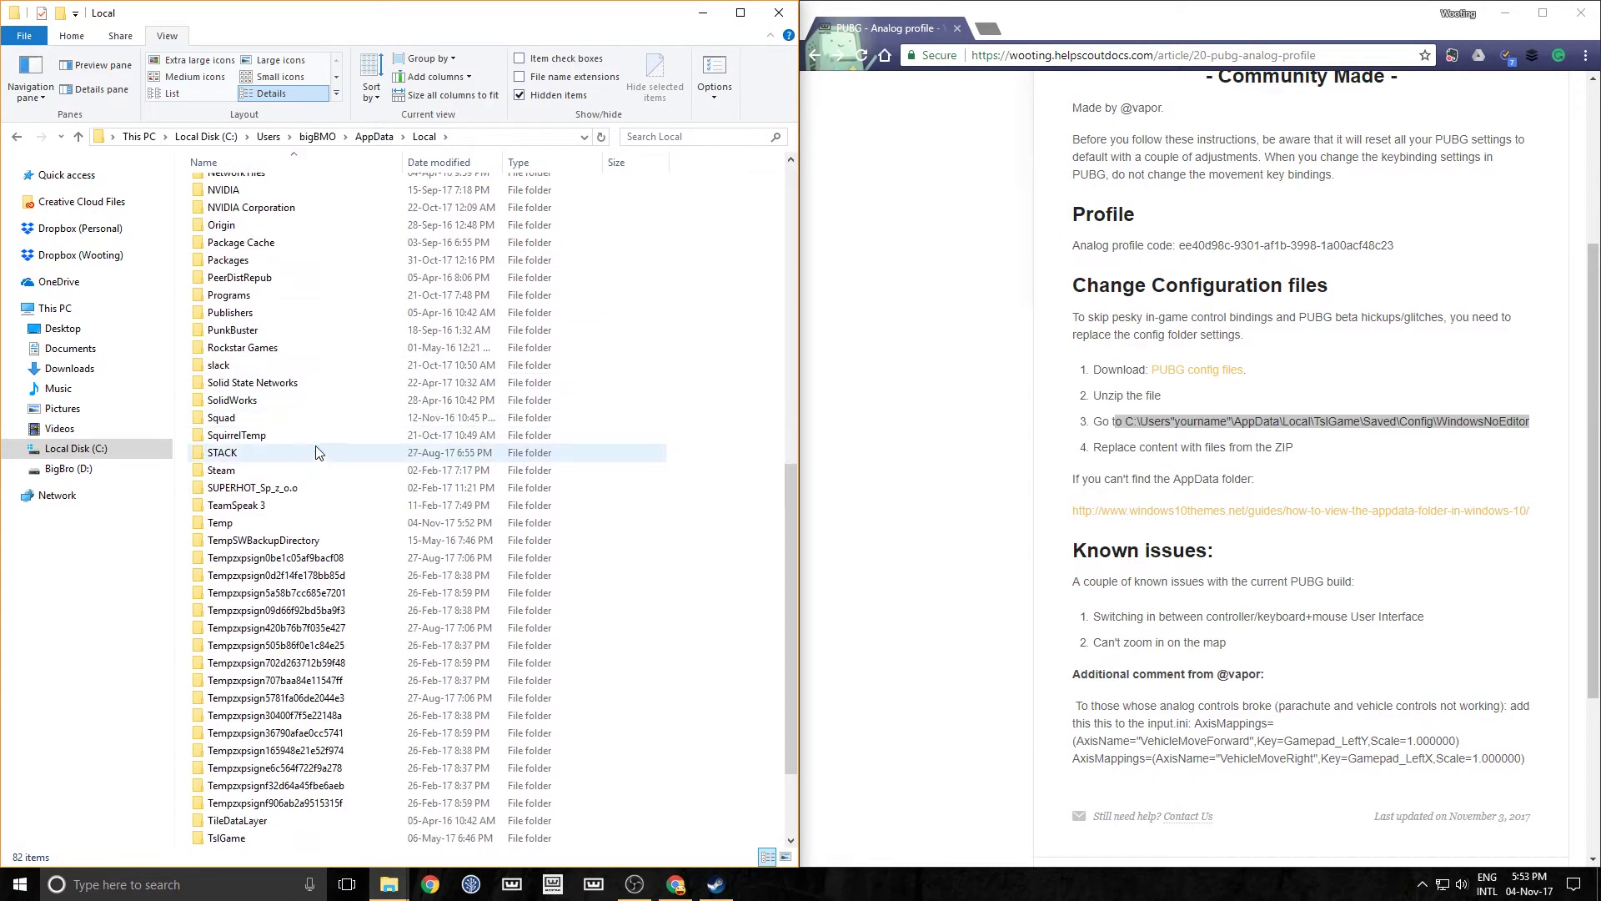
pyautogui.scroll(-2, 315, 452)
pyautogui.doubleClick(247, 719)
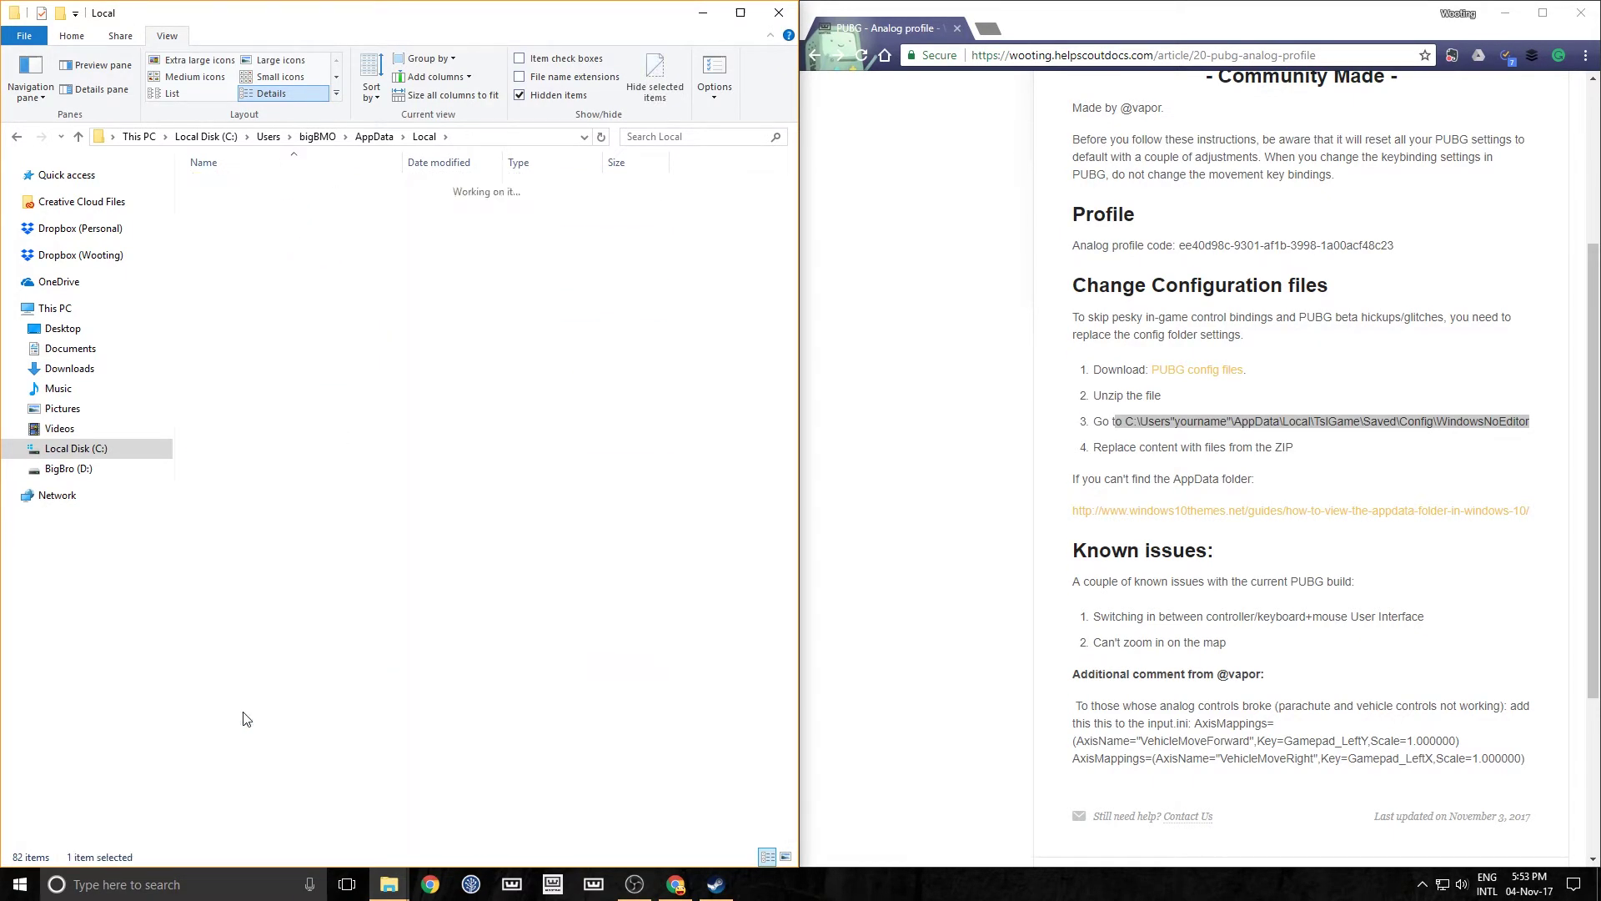
pyautogui.click(230, 199)
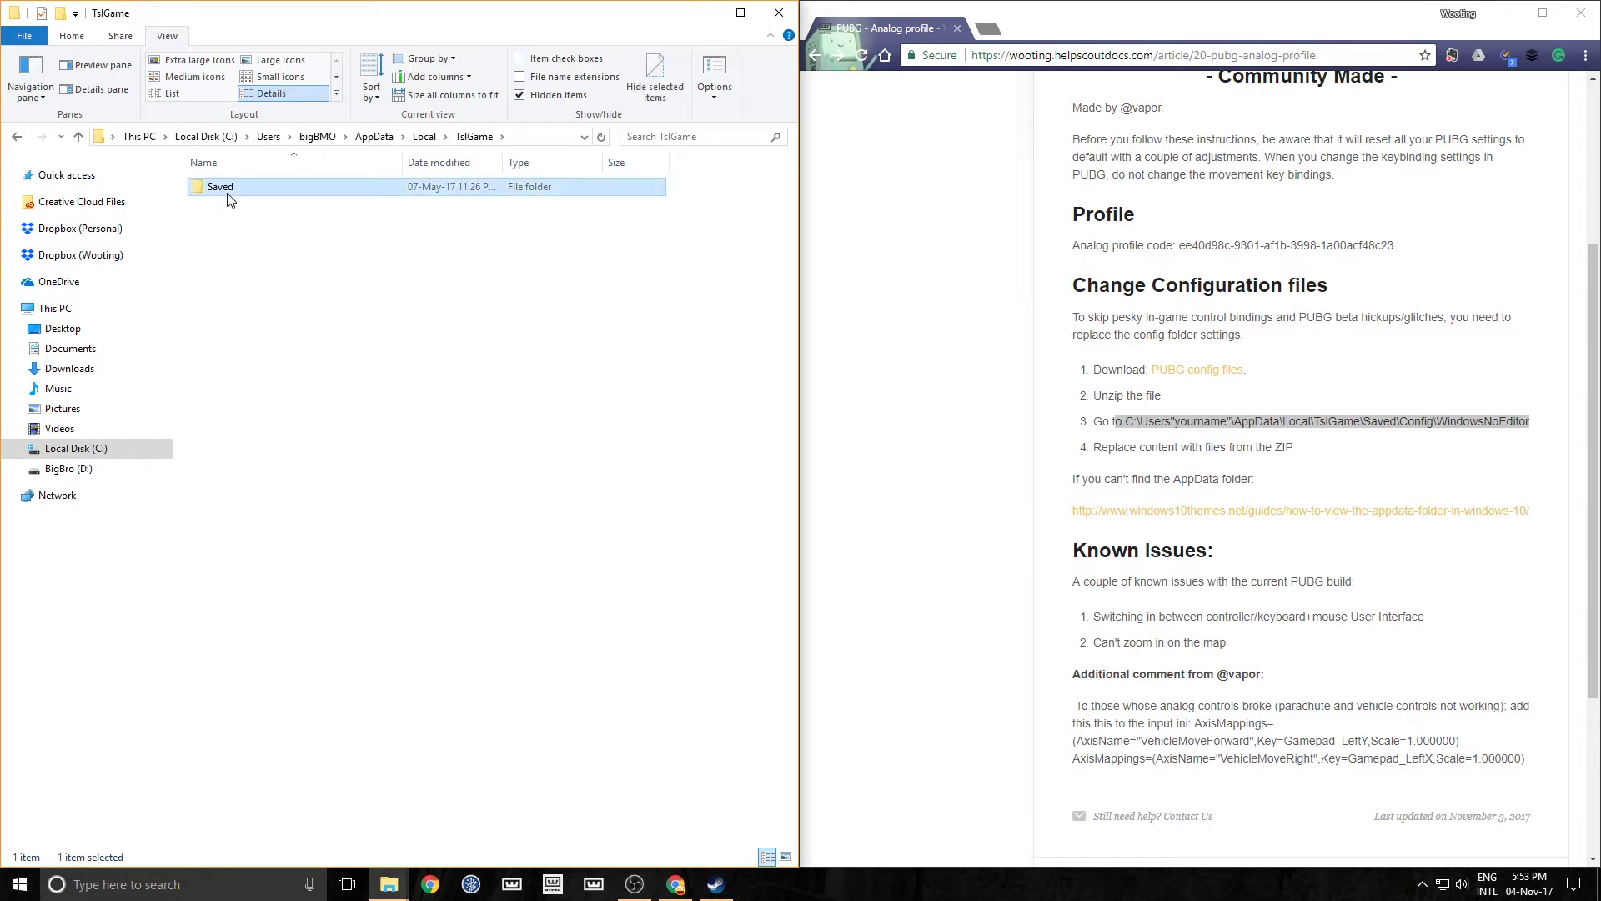
pyautogui.doubleClick(236, 196)
pyautogui.doubleClick(237, 188)
pyautogui.doubleClick(281, 194)
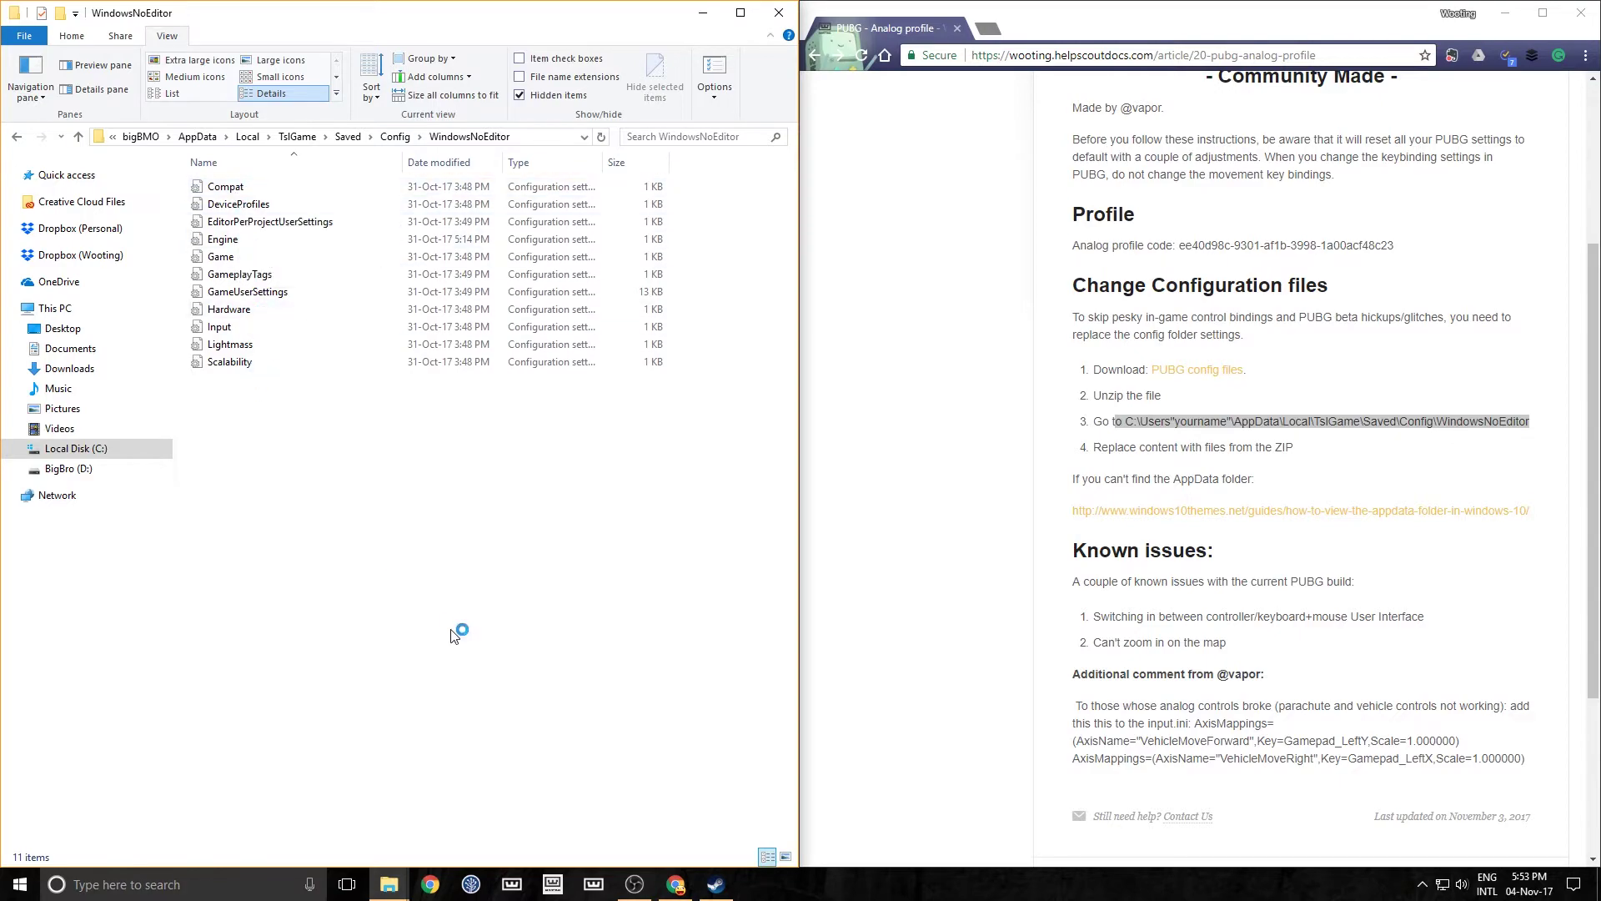
# - Move Engine, GameUserSettings and Input from Downloads into WindowsNoEditor, replacing the originals, then return to the guide
pyautogui.moveTo(388, 880)
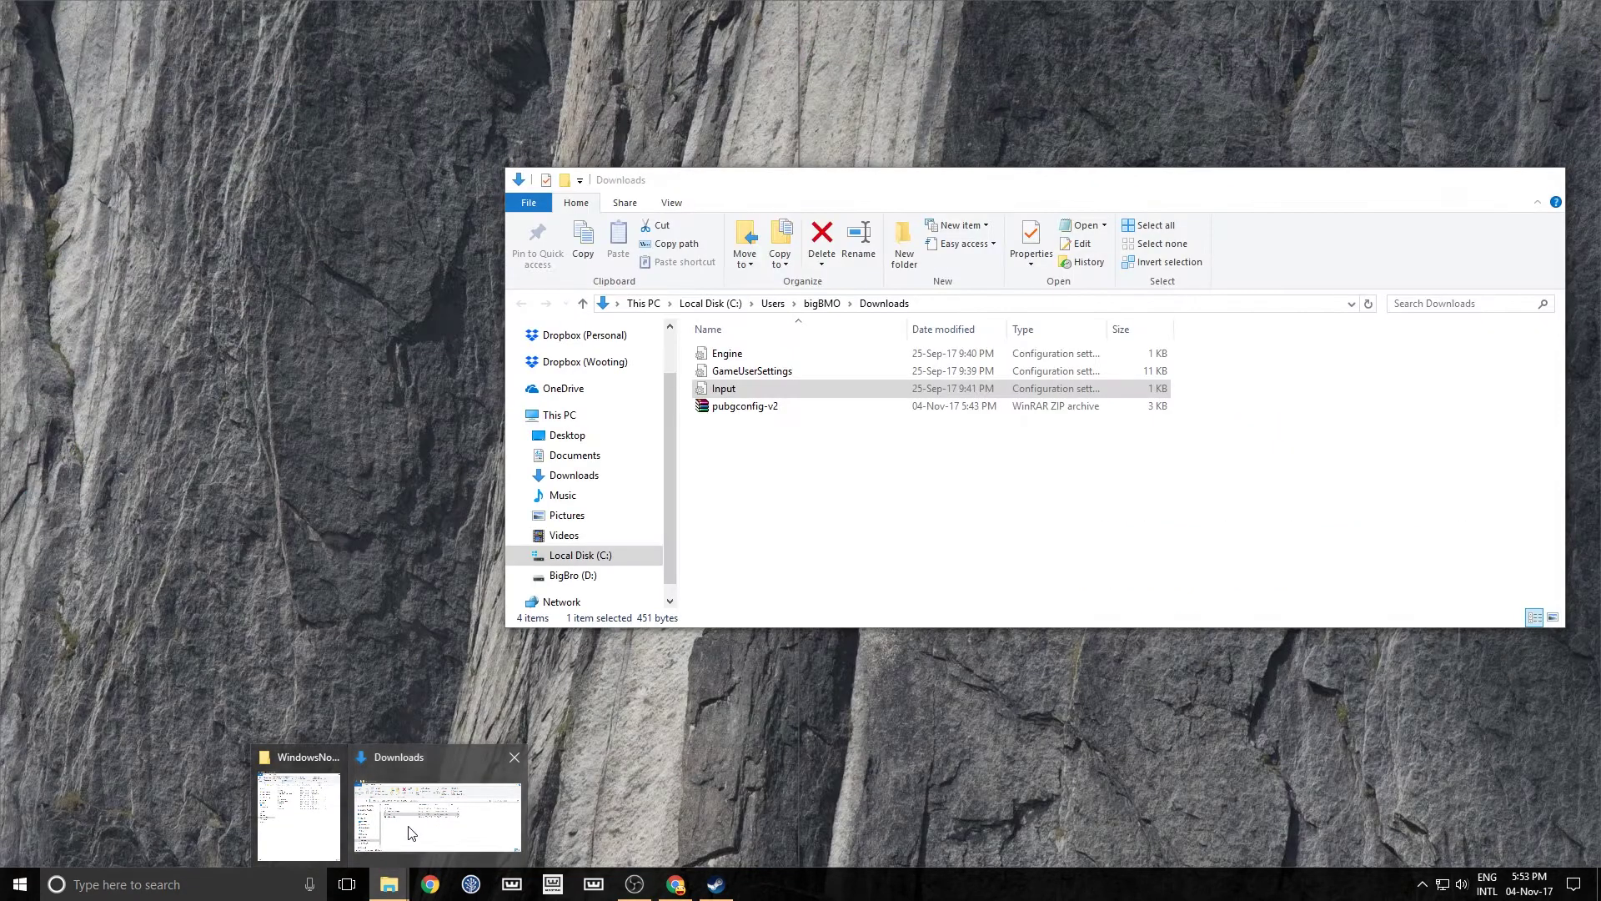
pyautogui.click(412, 821)
pyautogui.keyDown('shift'); pyautogui.click(728, 355); pyautogui.keyUp('shift')
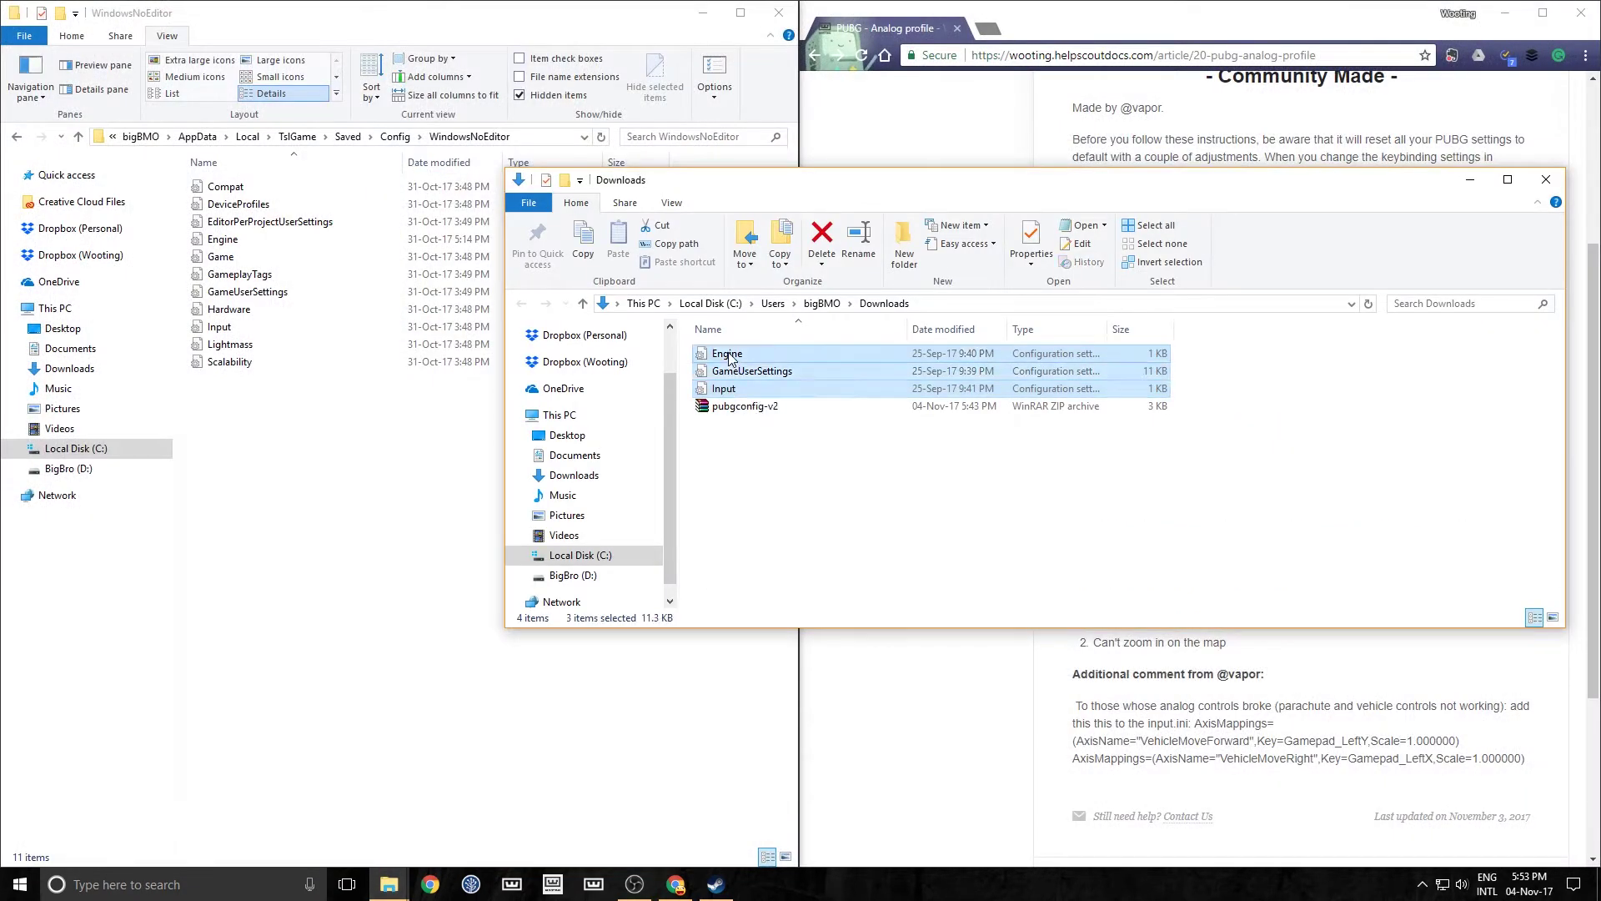
pyautogui.moveTo(747, 390); pyautogui.dragTo(321, 463)
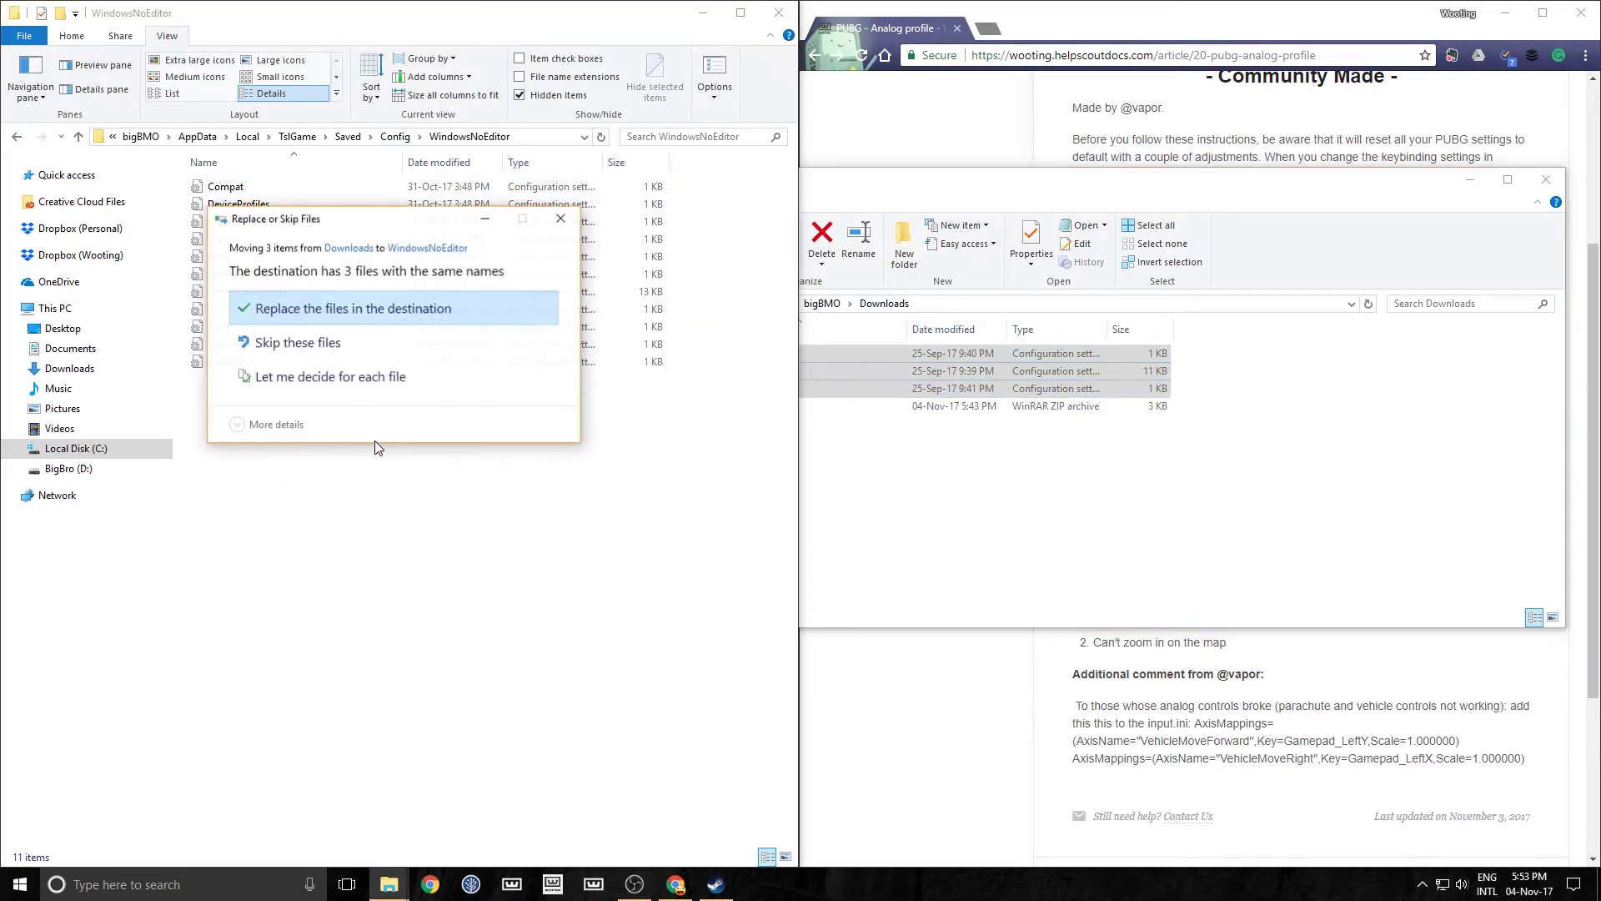
pyautogui.click(317, 311)
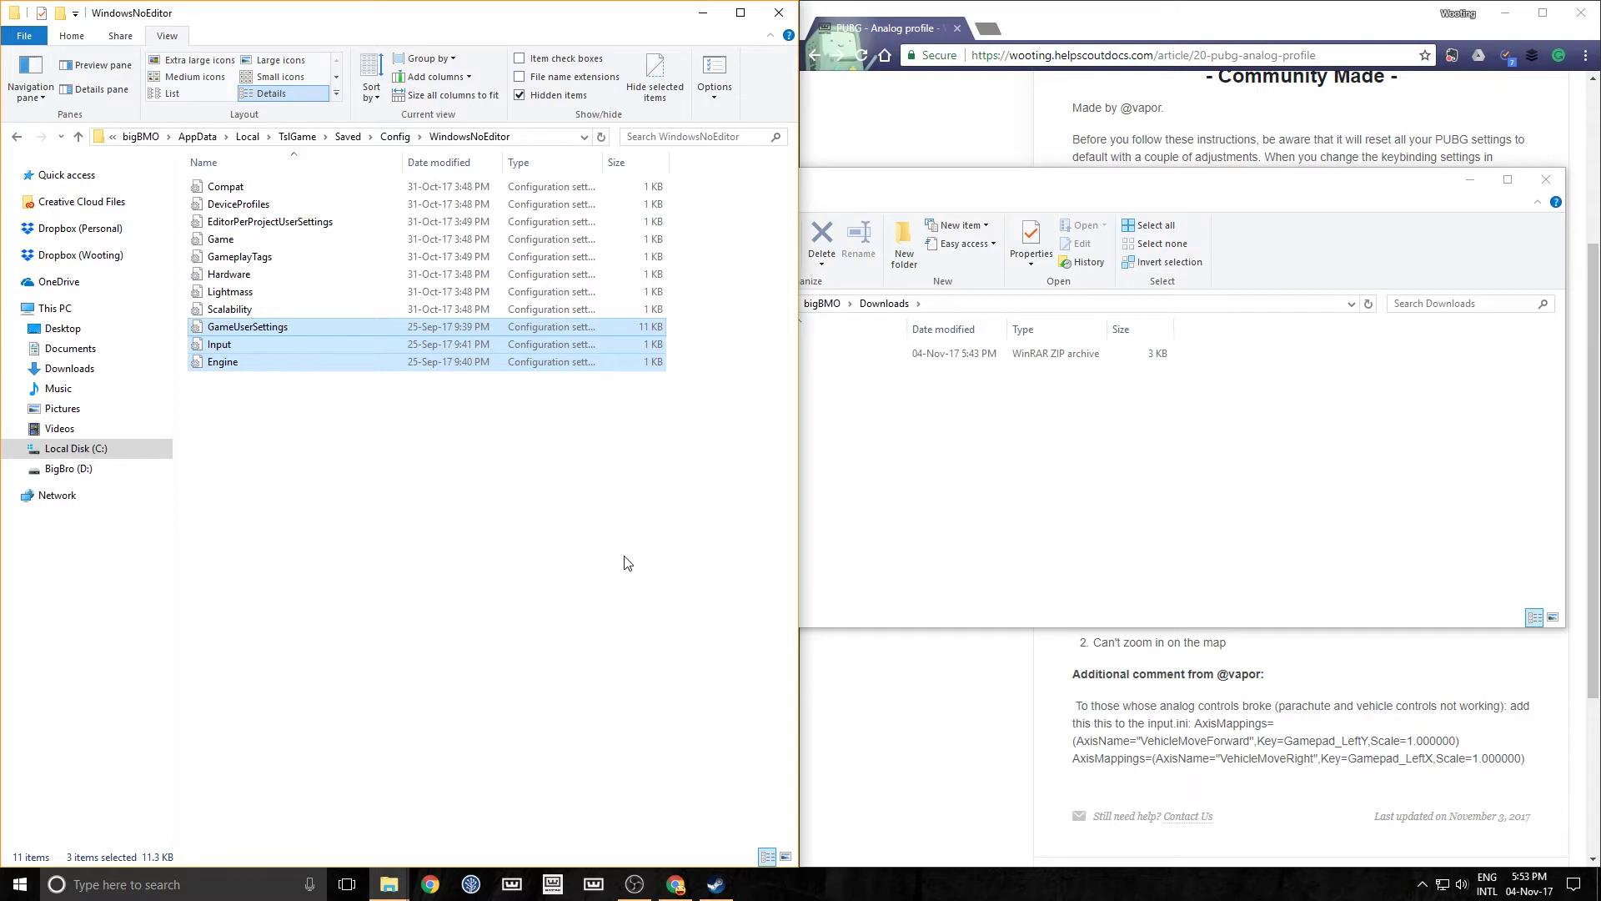
pyautogui.click(958, 711)
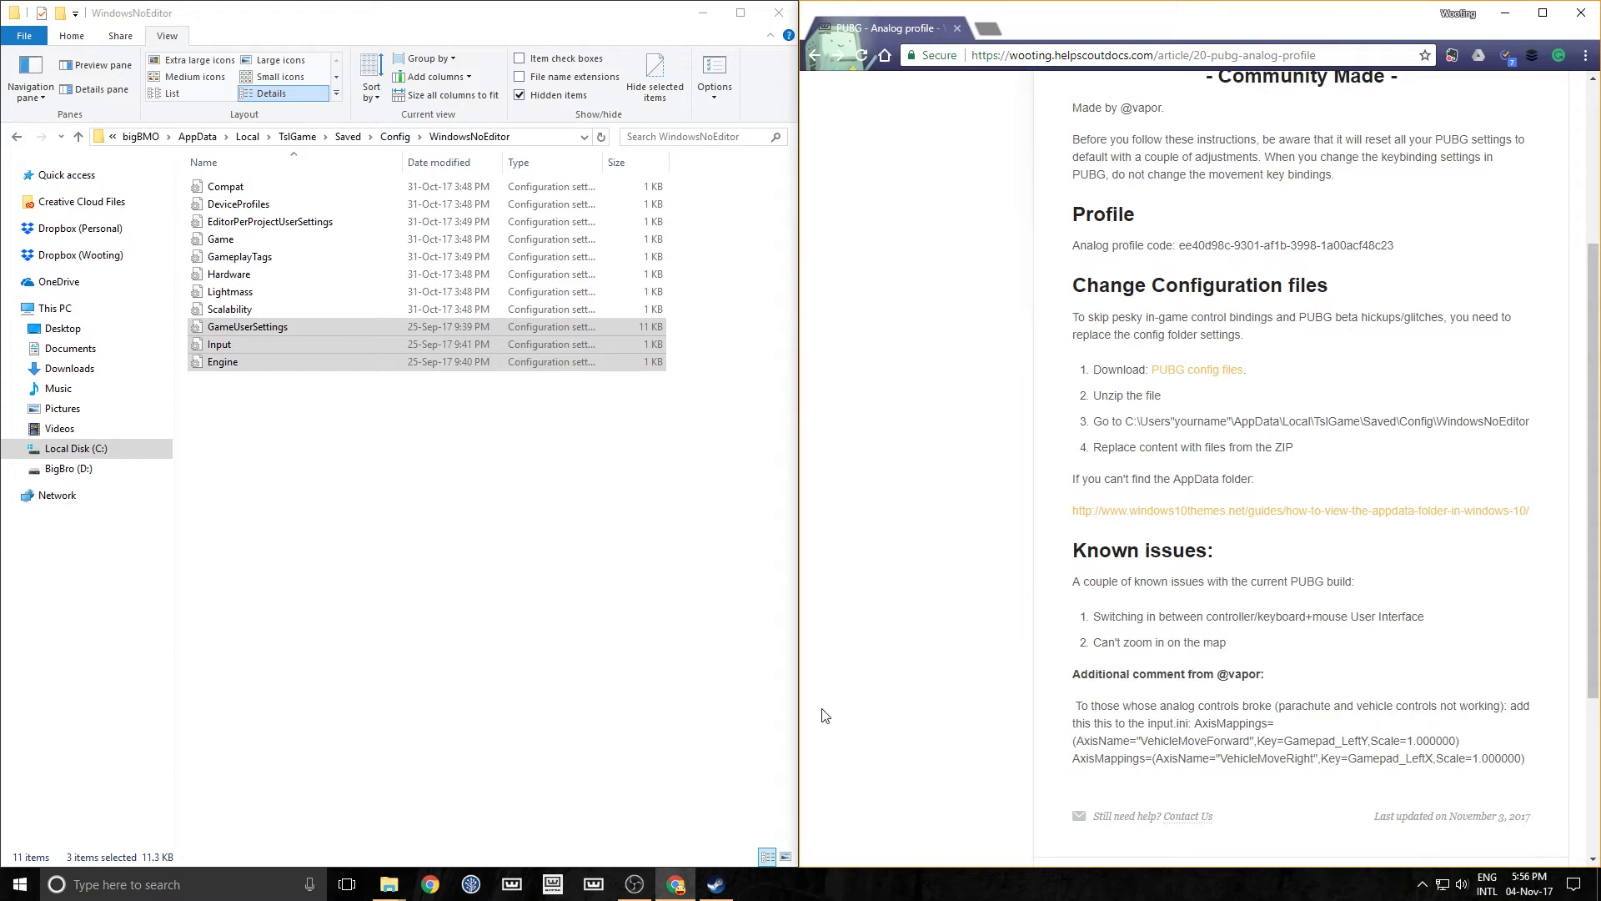
# - Launch Wootility, select Analog Profile 3 and scroll down to its DKS section
pyautogui.click(594, 884)
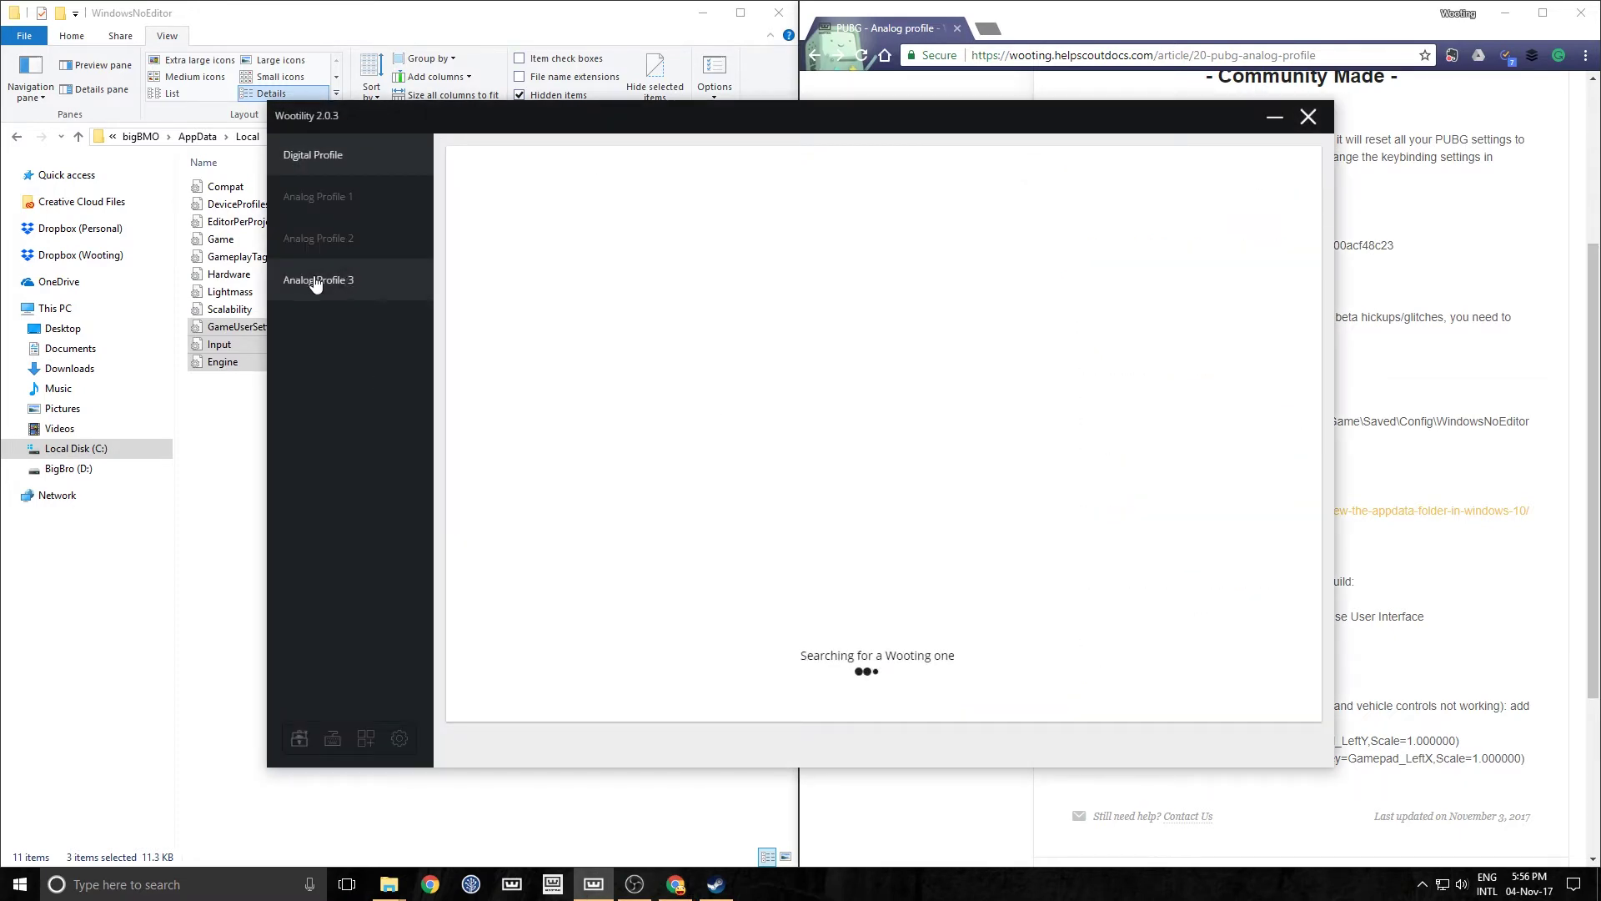
pyautogui.click(359, 292)
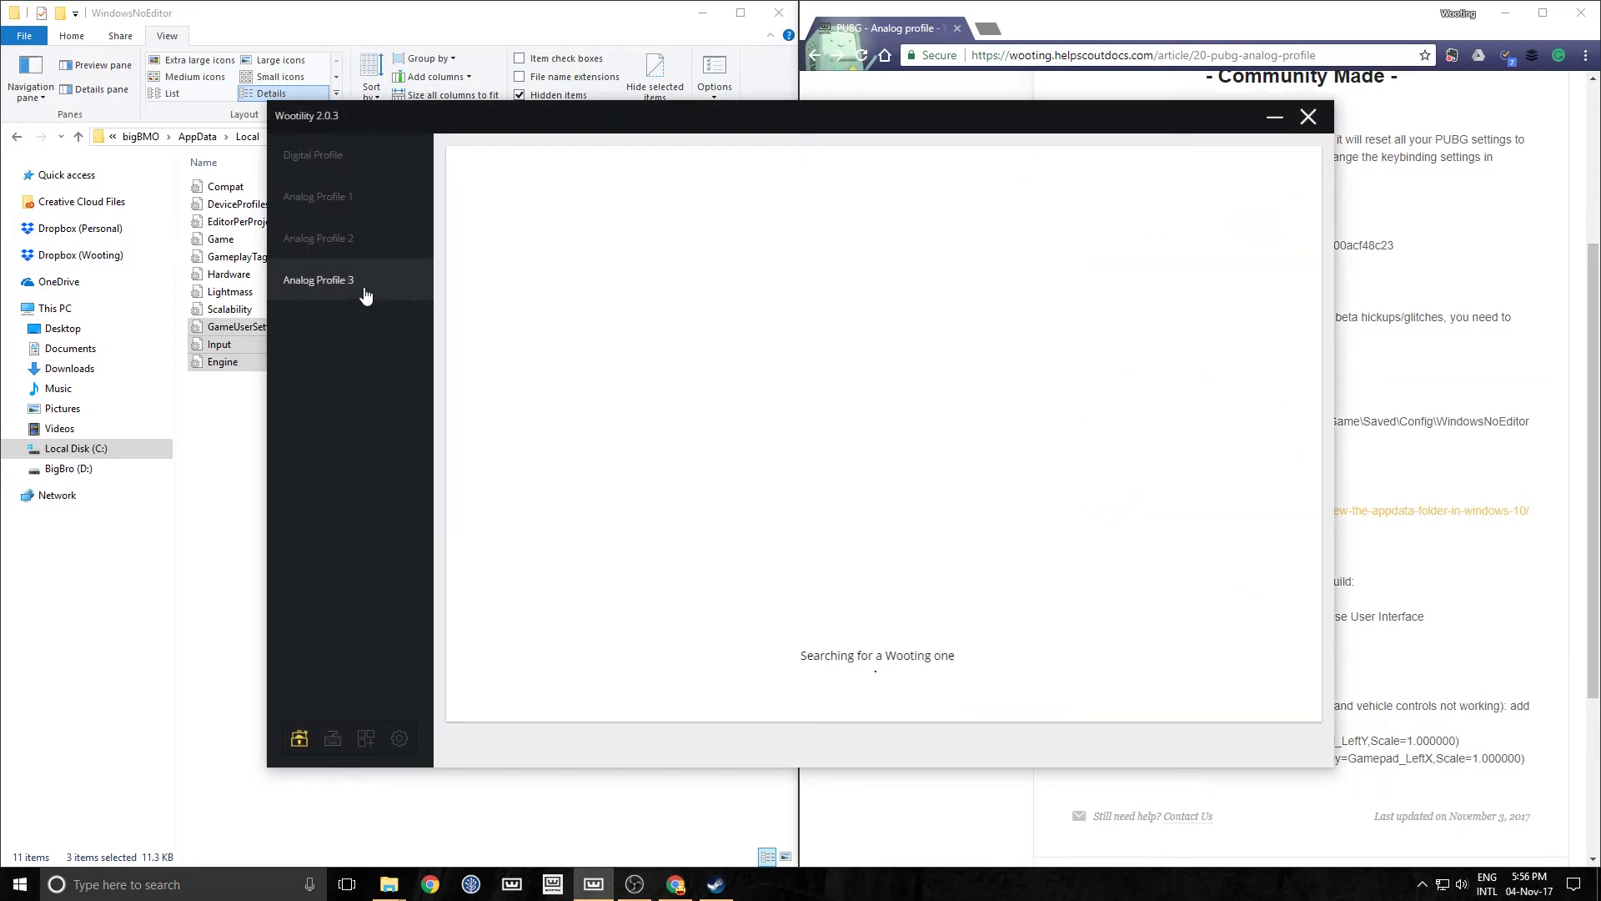
pyautogui.scroll(-3, 876, 300)
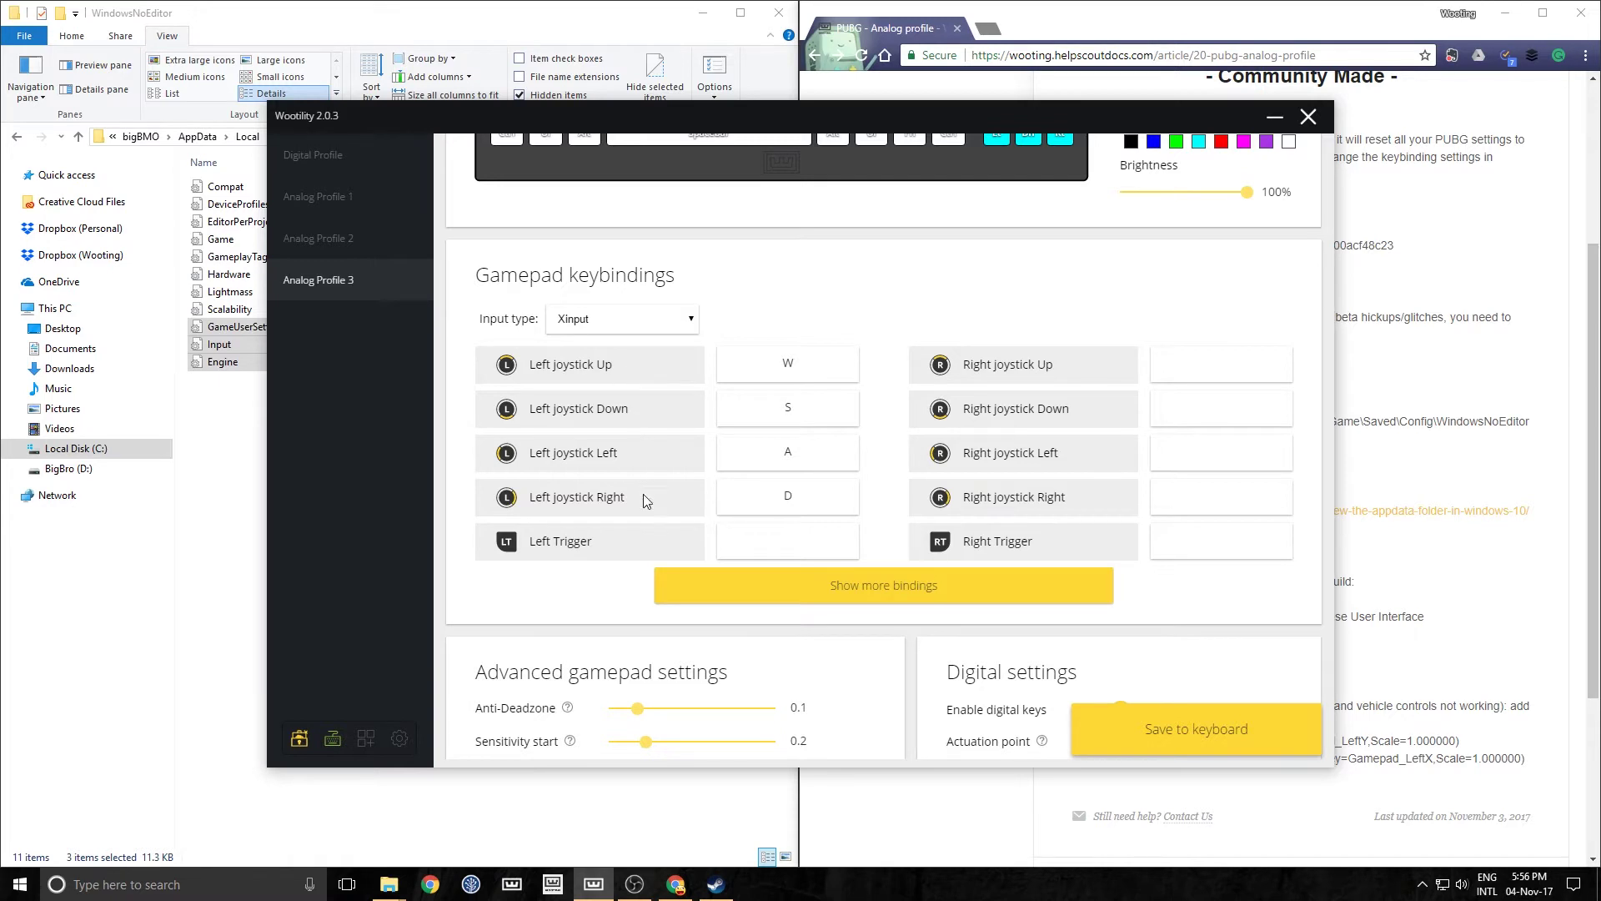
pyautogui.scroll(-5, 688, 353)
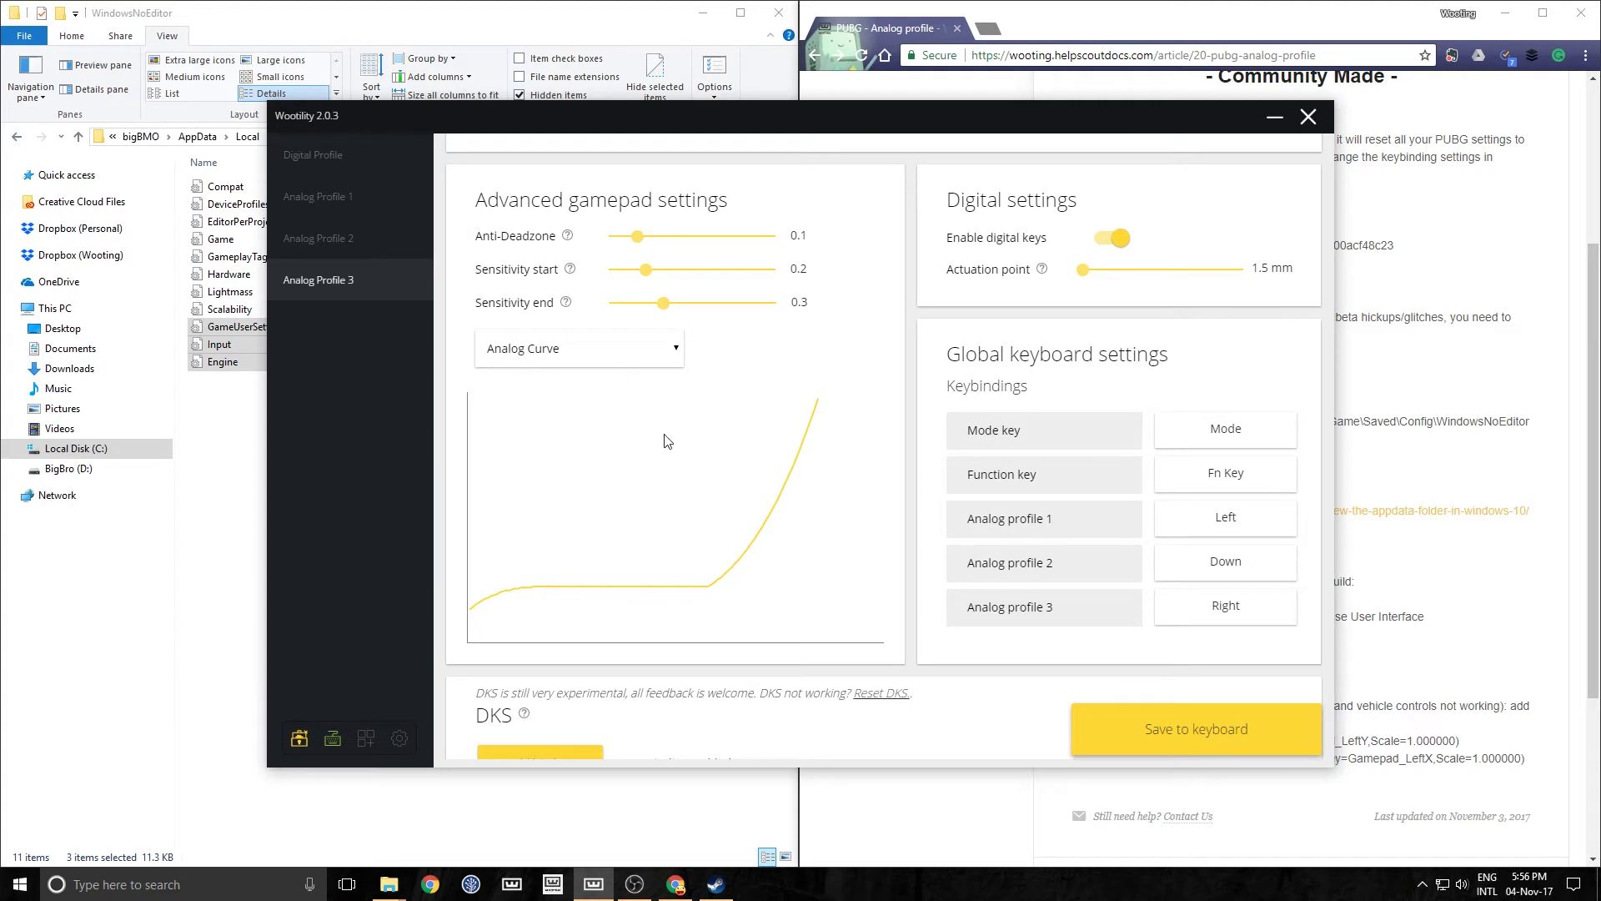
pyautogui.scroll(-1, 726, 459)
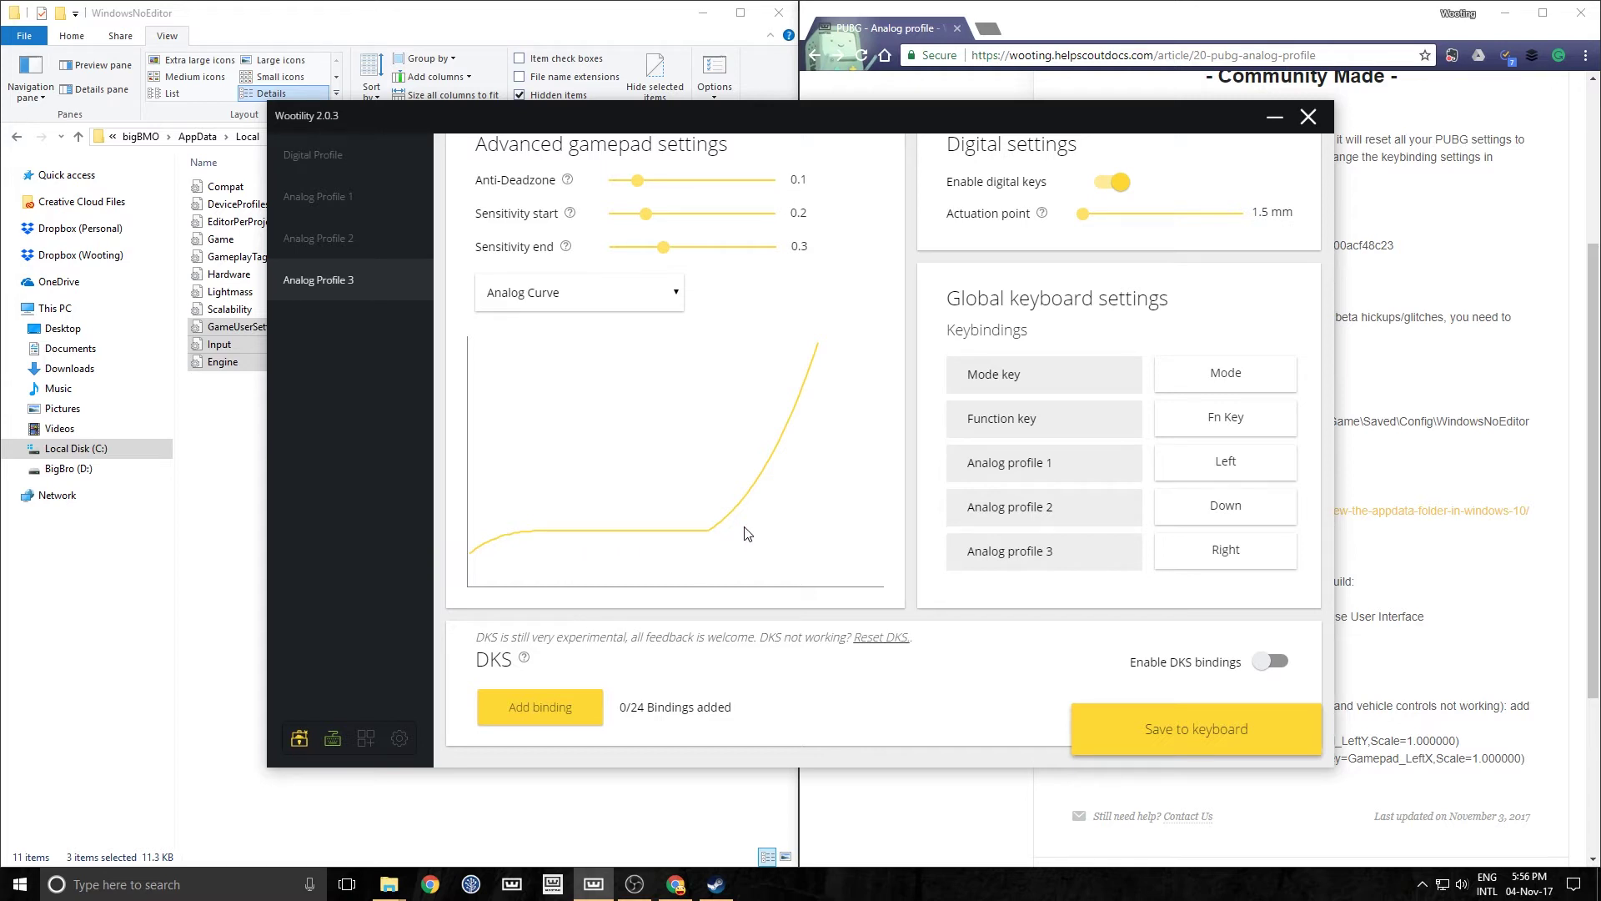
pyautogui.scroll(-1, 779, 400)
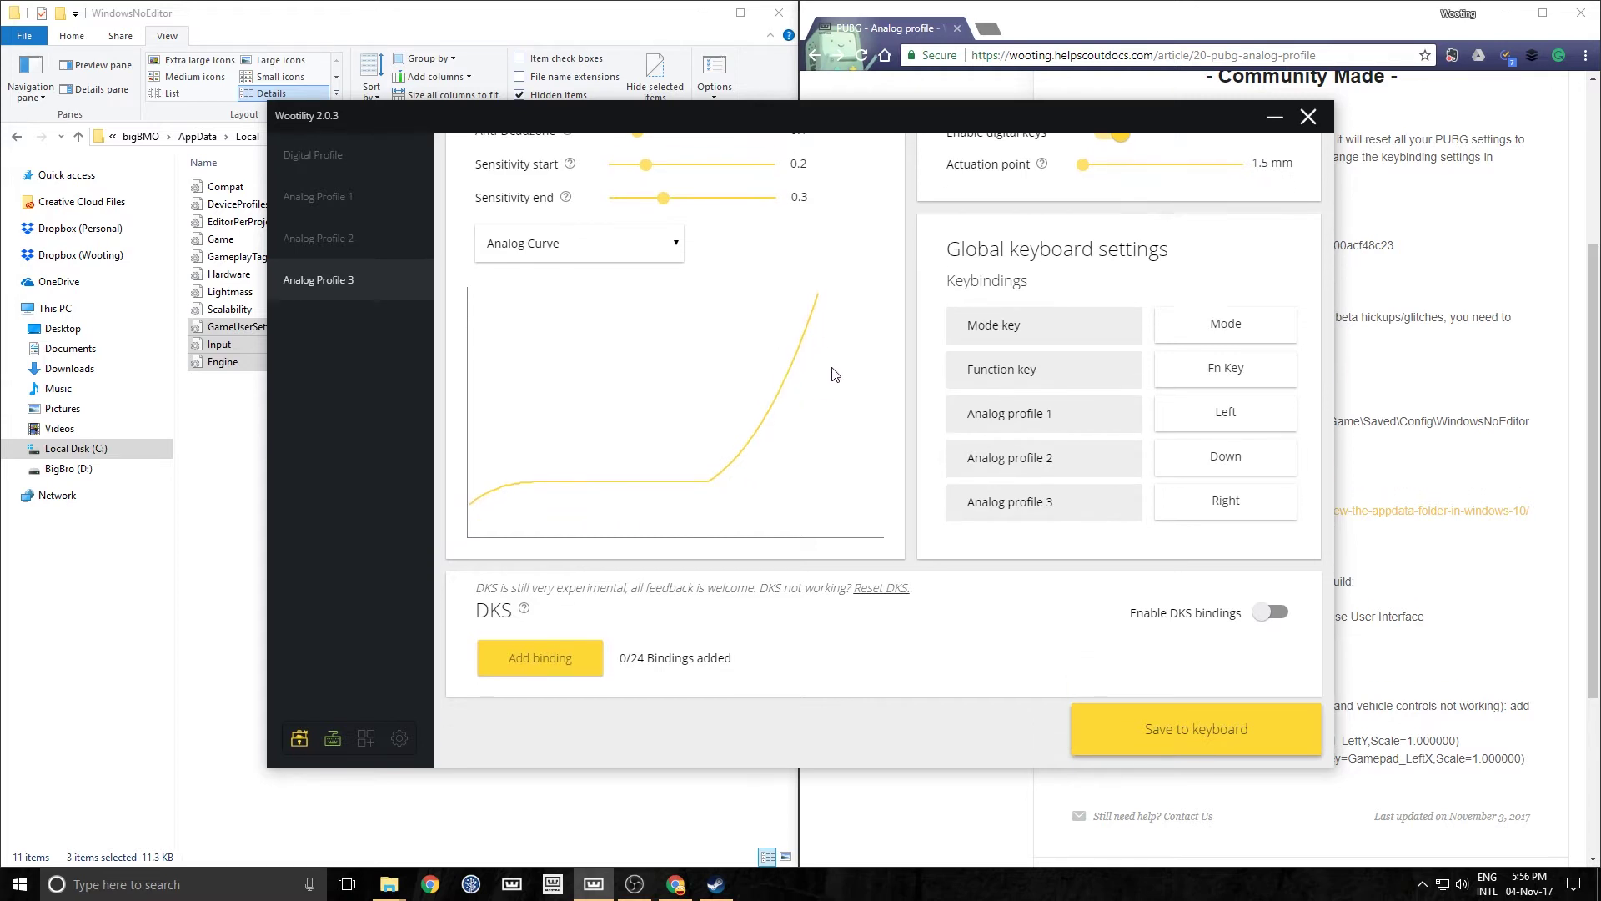
pyautogui.scroll(2, 798, 427)
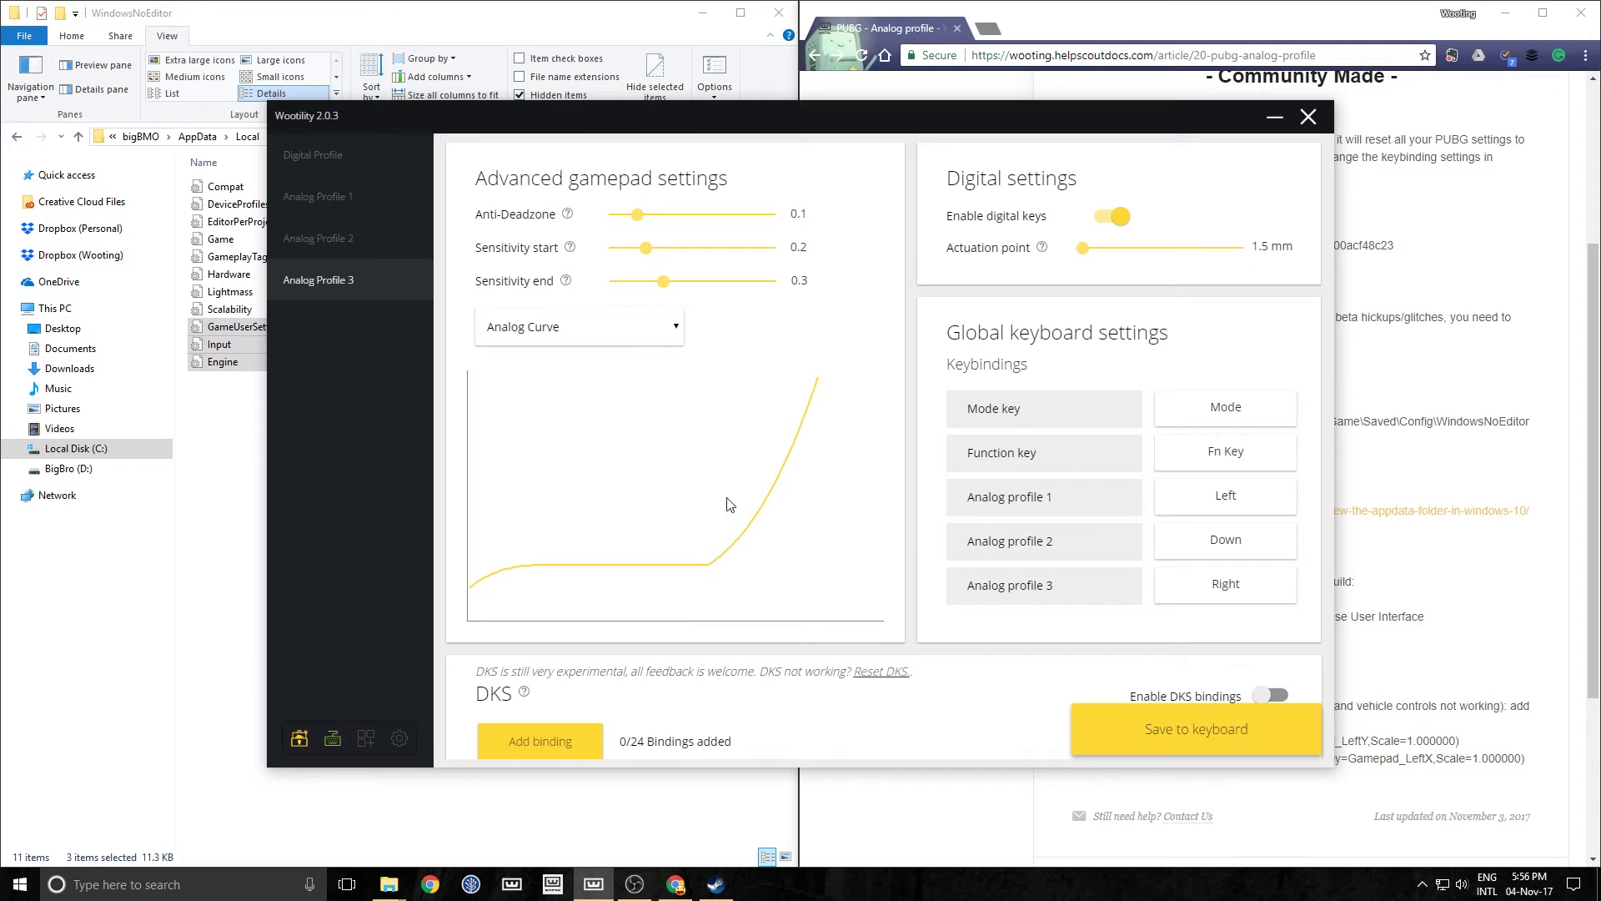
pyautogui.scroll(-2, 725, 480)
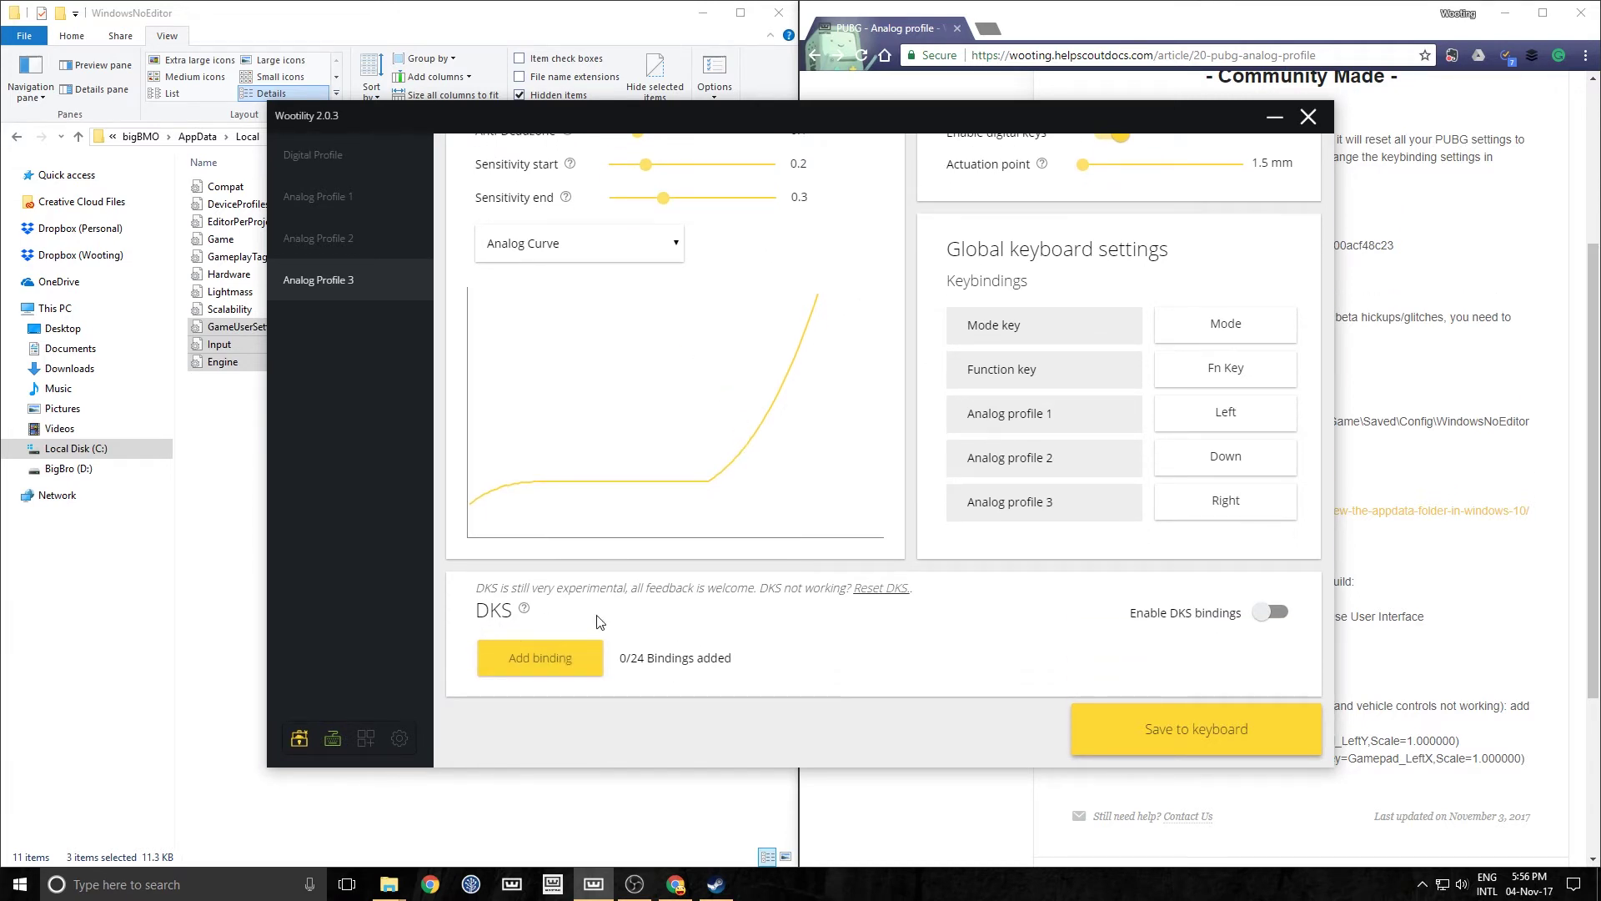
# - Start a Spacebar DKS binding with keystroke actuation points at 1.5 mm and 2.7 mm
pyautogui.click(552, 664)
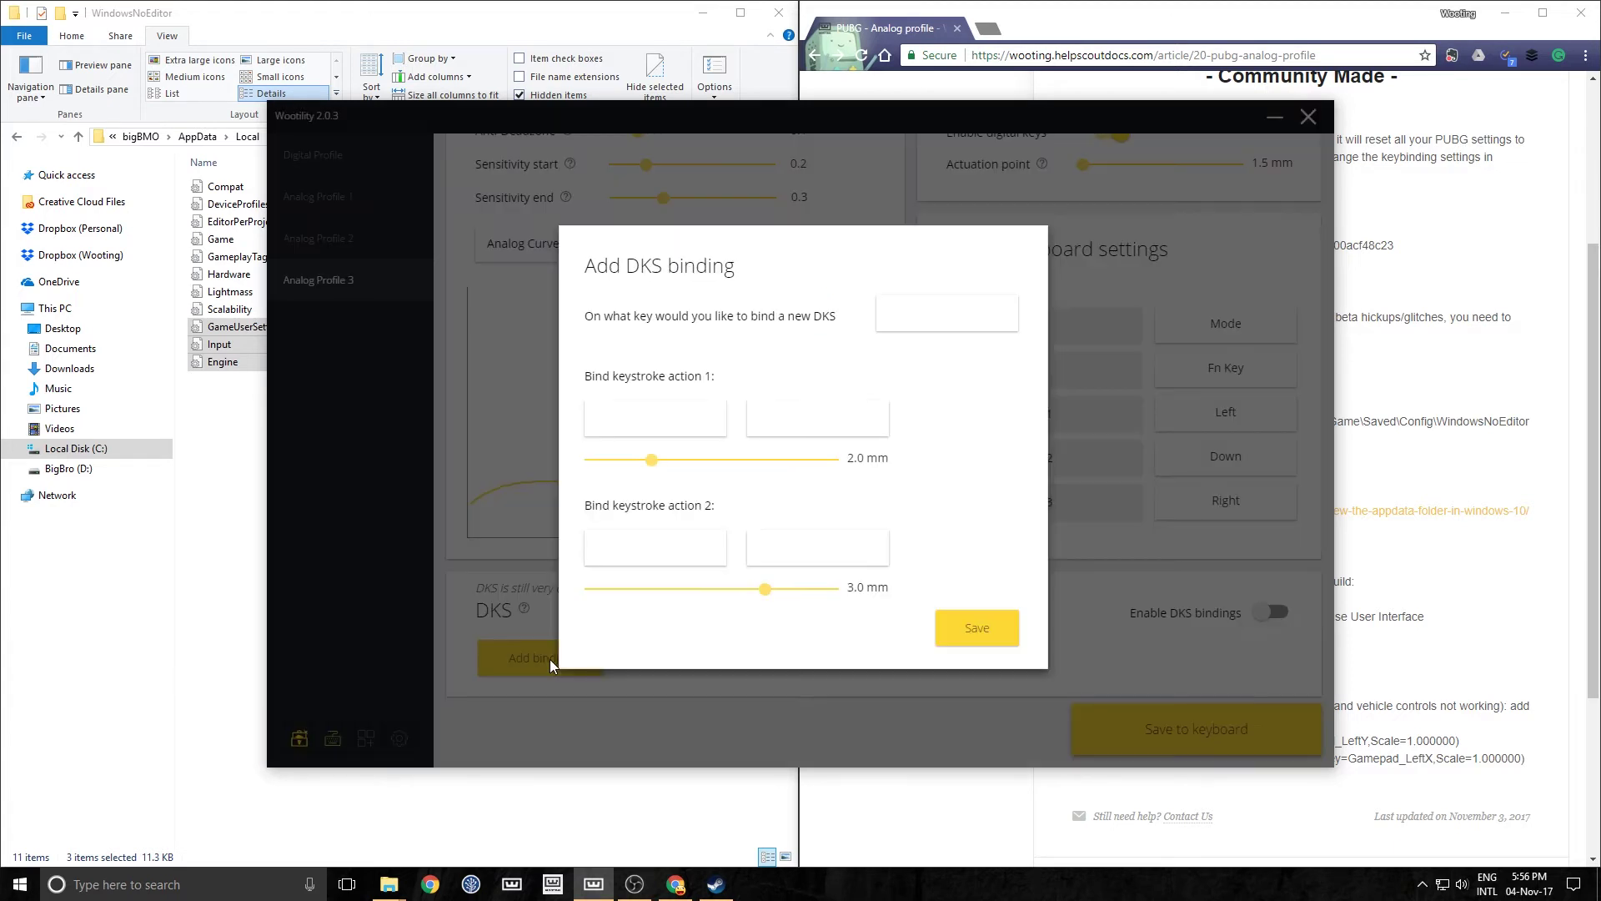
pyautogui.click(940, 315)
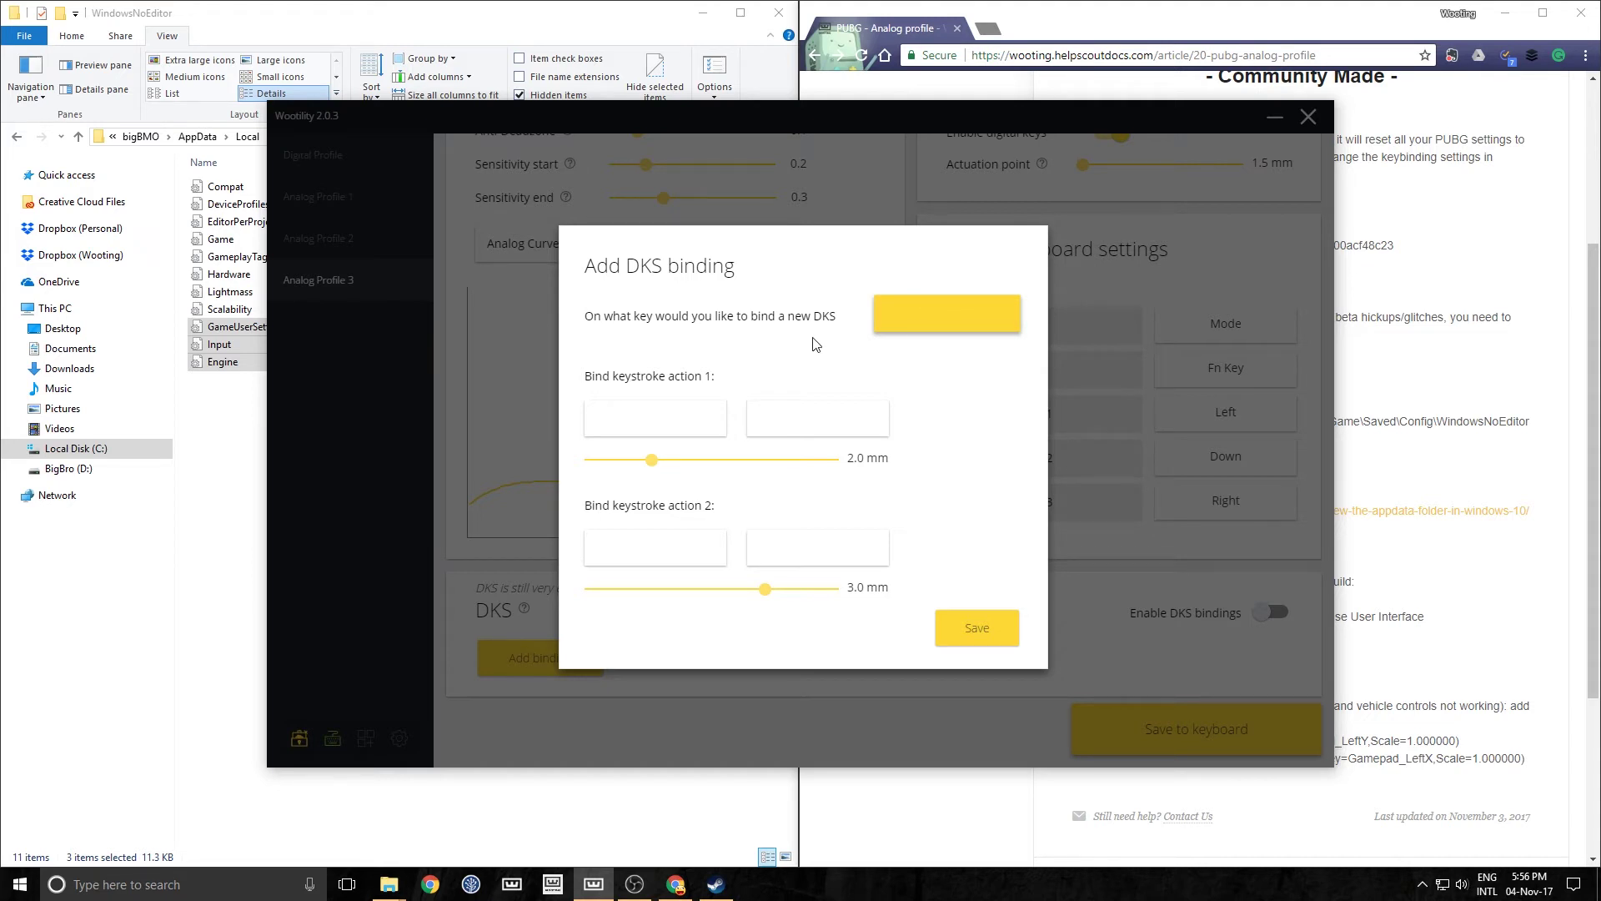
pyautogui.press('space')
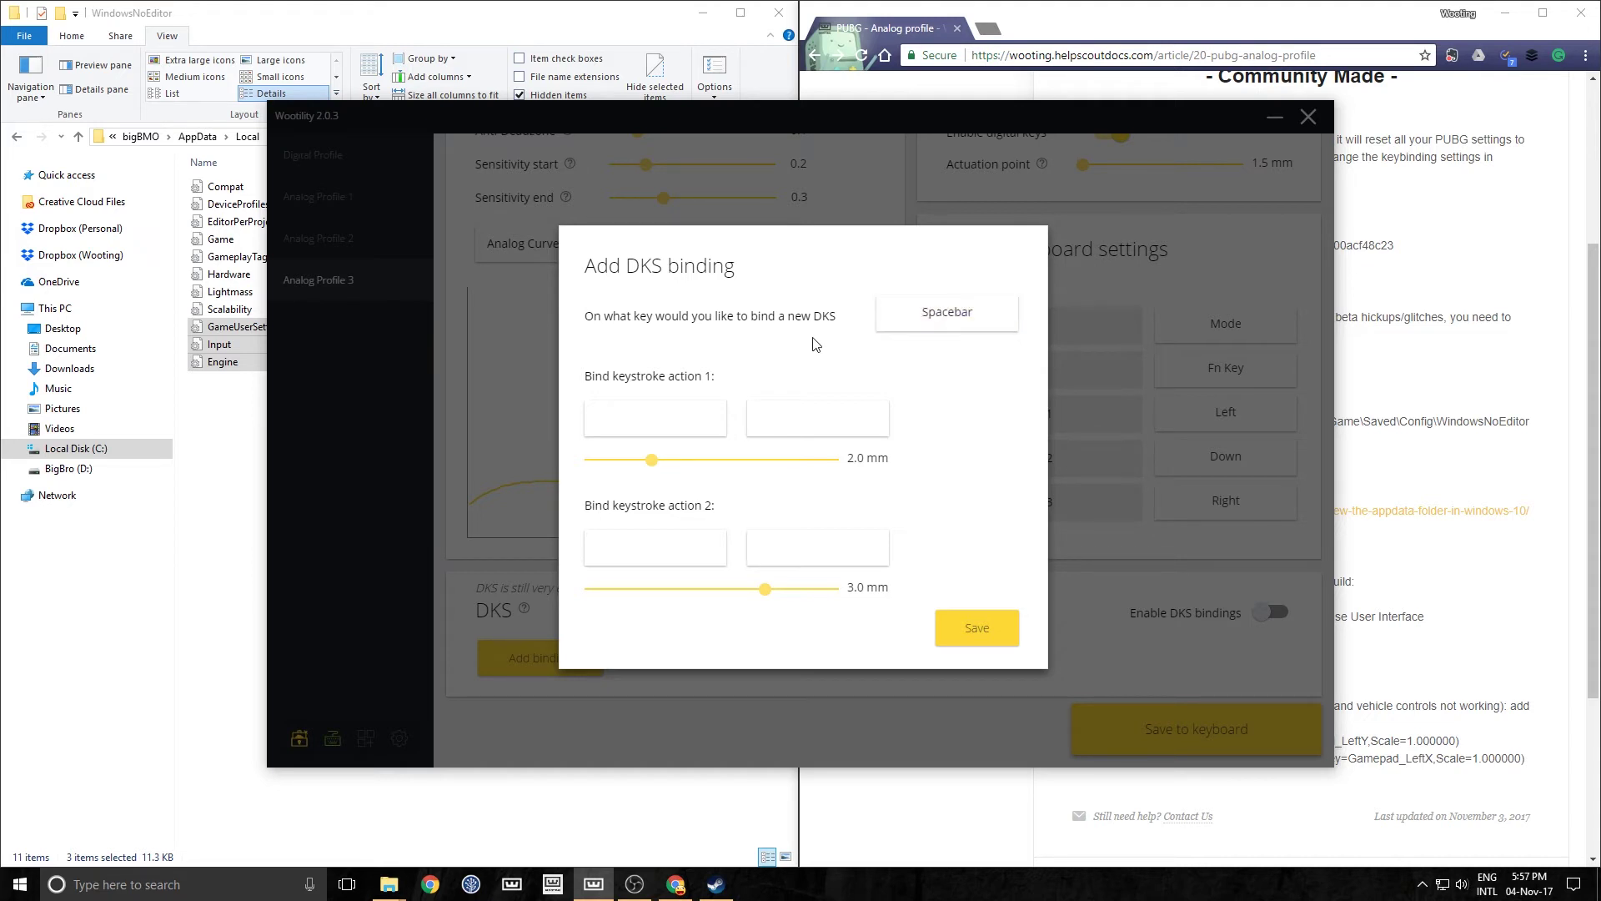
pyautogui.moveTo(650, 460); pyautogui.dragTo(584, 462)
pyautogui.moveTo(762, 595); pyautogui.dragTo(588, 602)
# - Bind C plus Spacebar to the second keystroke and save the DKS binding
pyautogui.click(687, 558)
pyautogui.press('c')
pyautogui.click(830, 560)
pyautogui.press('space')
pyautogui.click(962, 611)
pyautogui.scroll(-2, 792, 667)
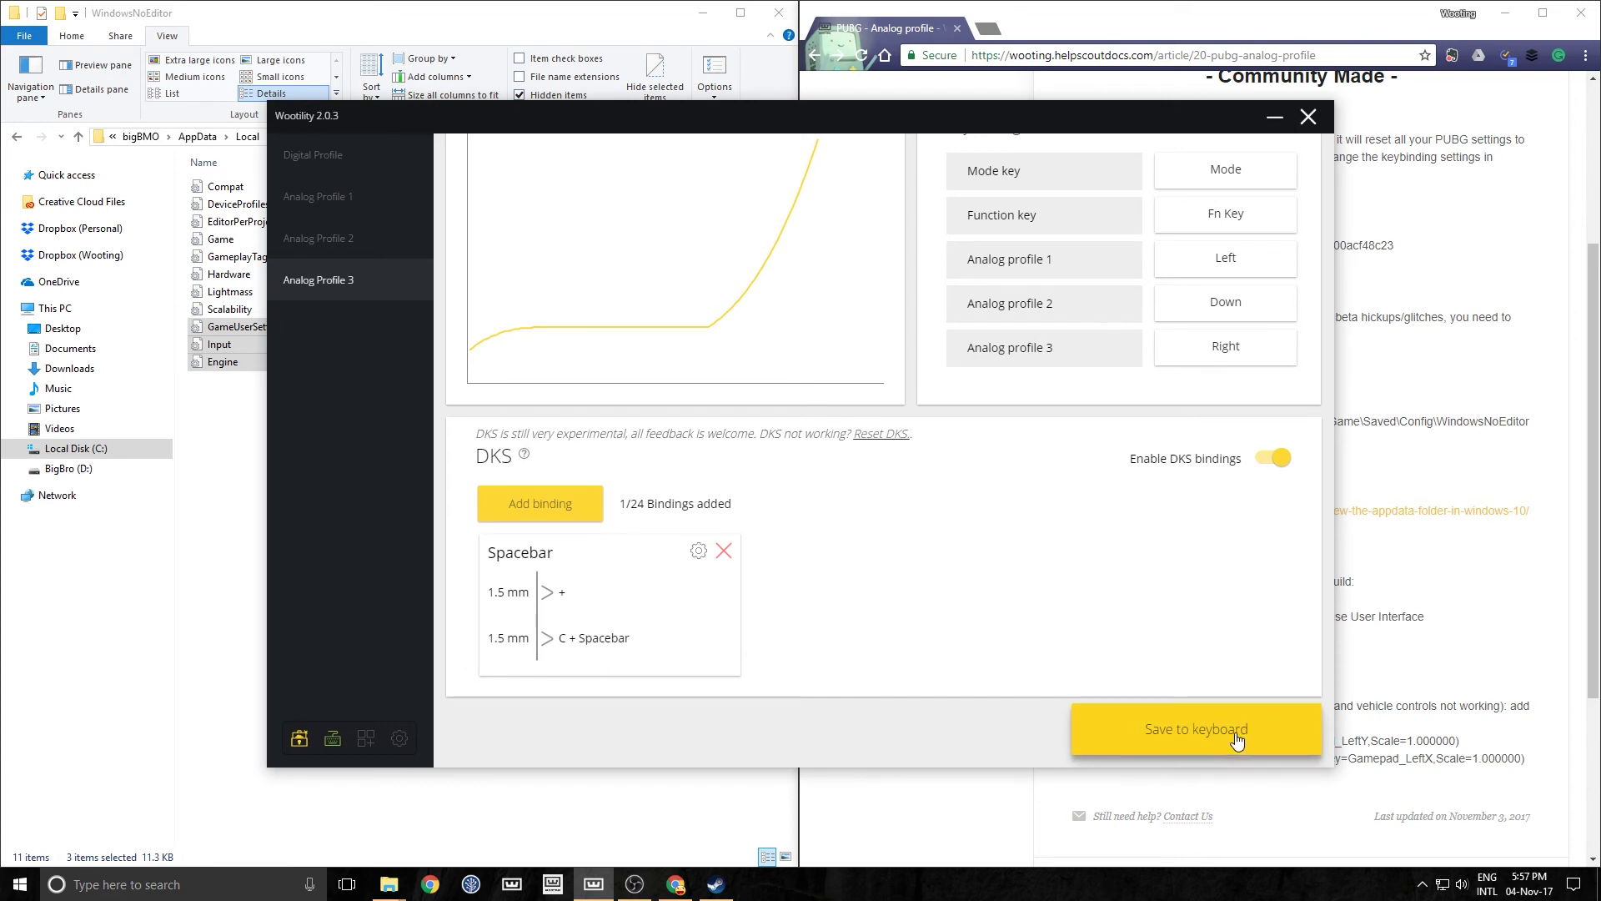
pyautogui.scroll(1, 1008, 640)
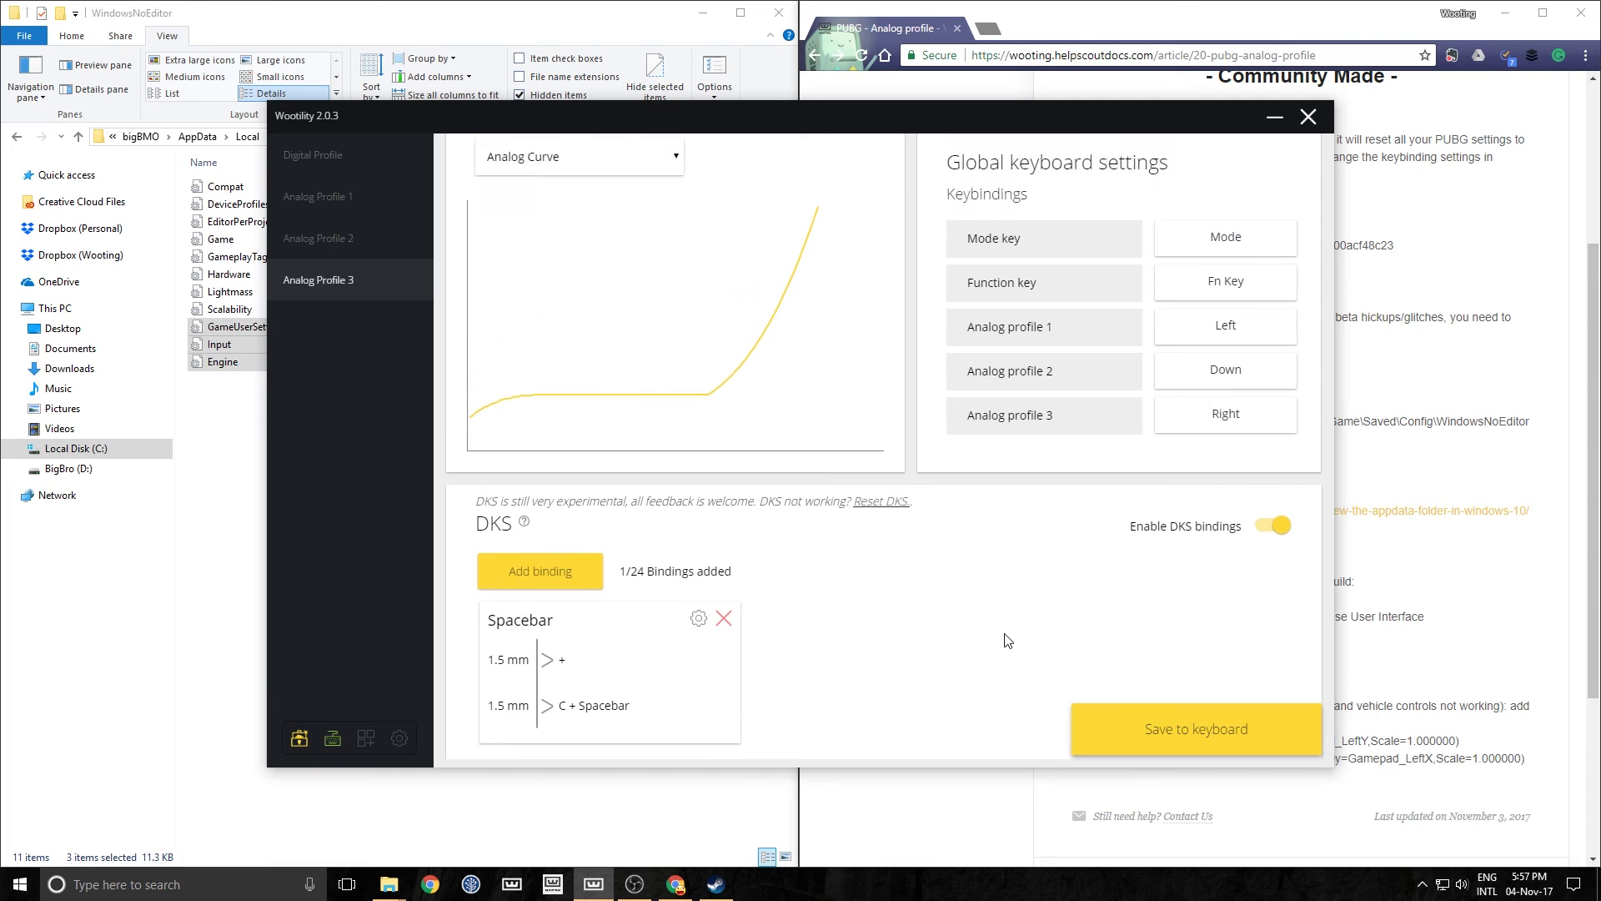
pyautogui.scroll(4, 1007, 640)
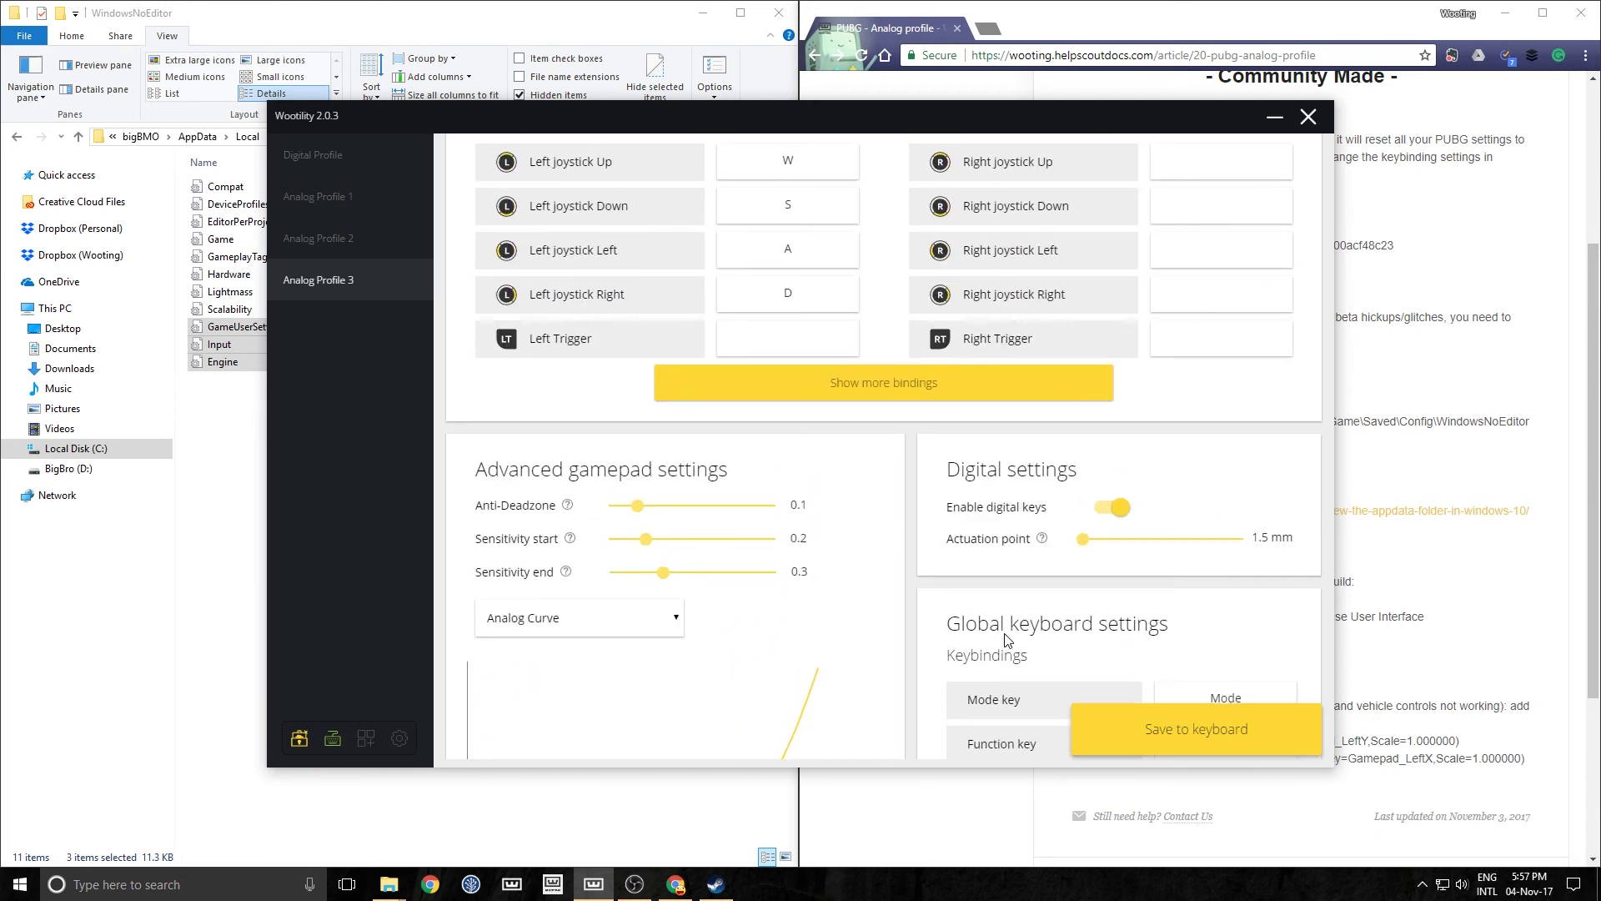
pyautogui.scroll(4, 1007, 639)
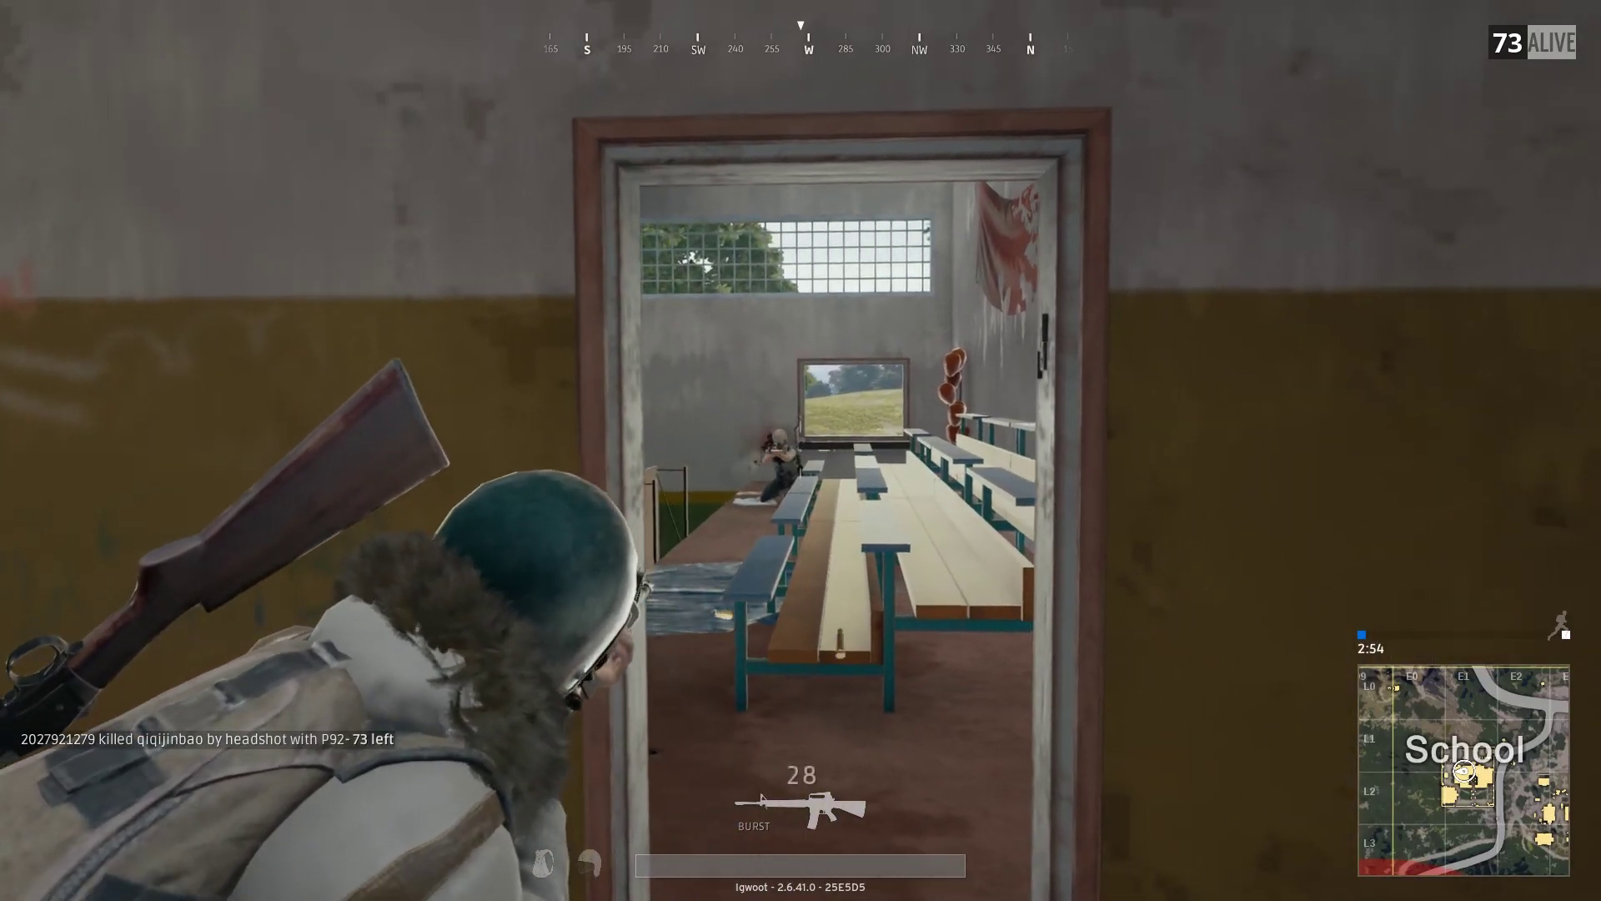
# - Fight enemies in the doorway and on the hilltop, aiming down sights and firing the rifle
pyautogui.click(801, 450)
pyautogui.click(801, 450)
pyautogui.press('a')
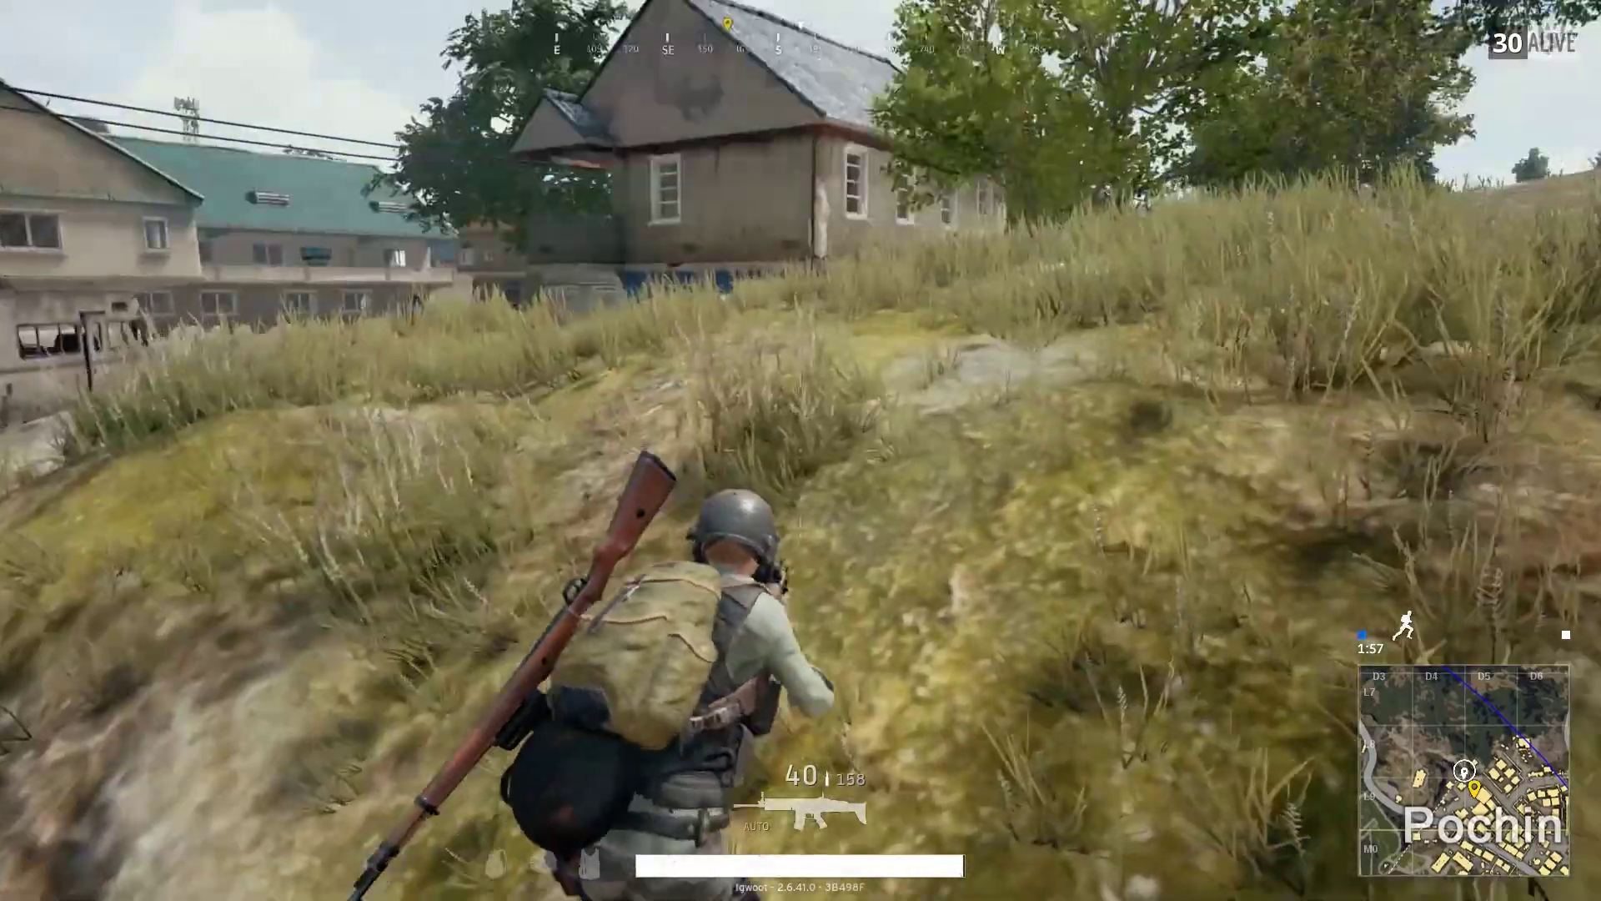
pyautogui.press('w')
pyautogui.rightClick(801, 451)
pyautogui.click(801, 450)
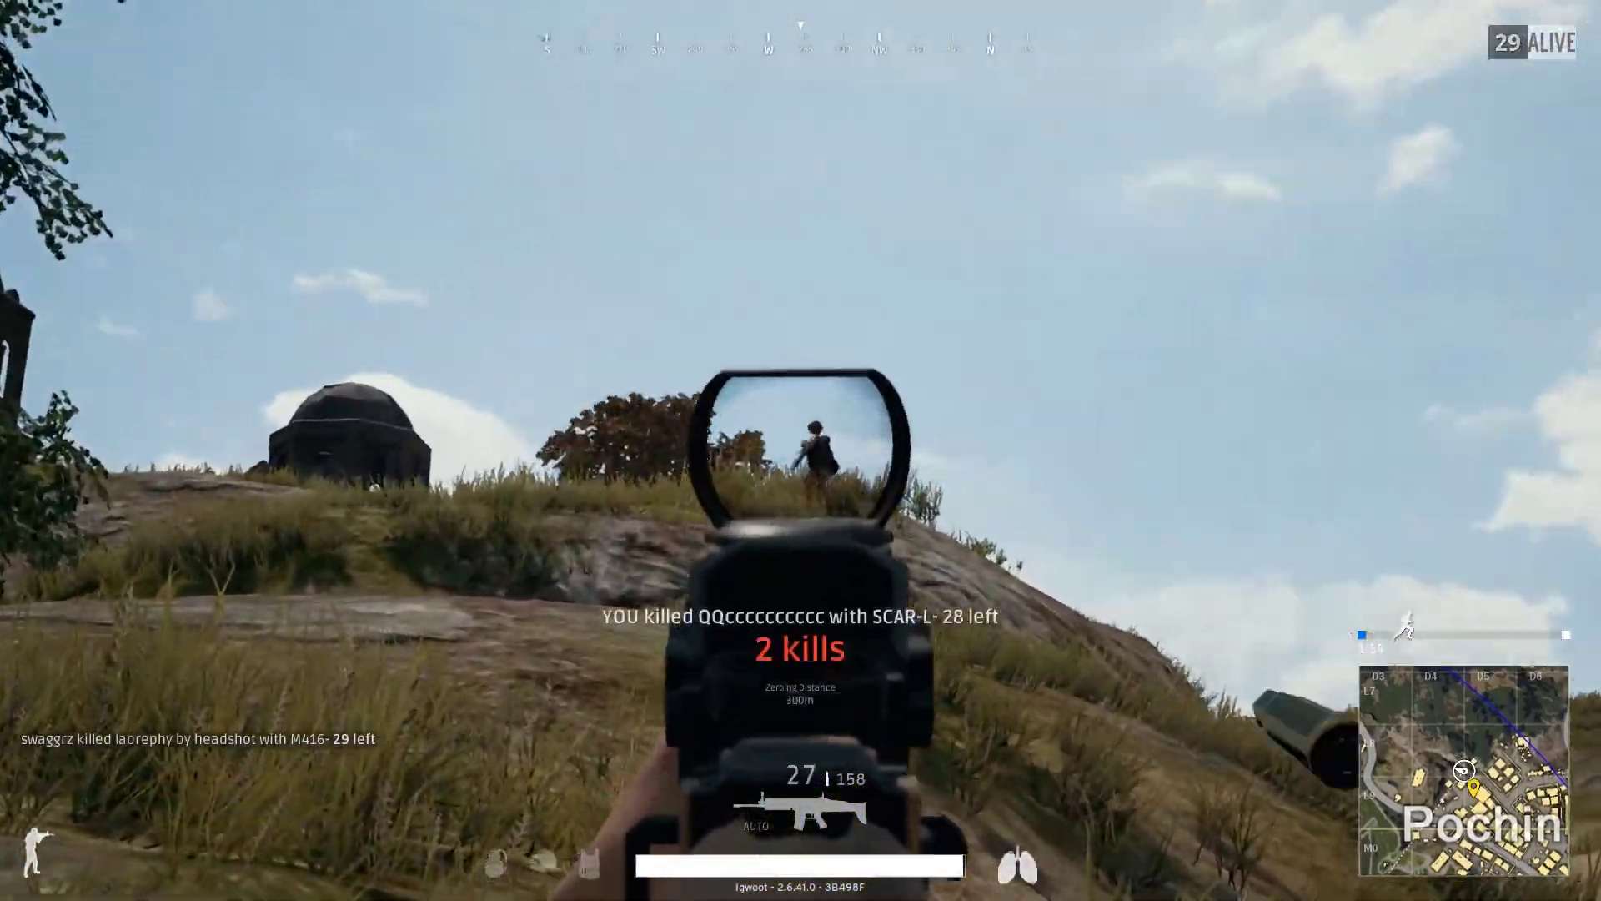
pyautogui.rightClick(800, 450)
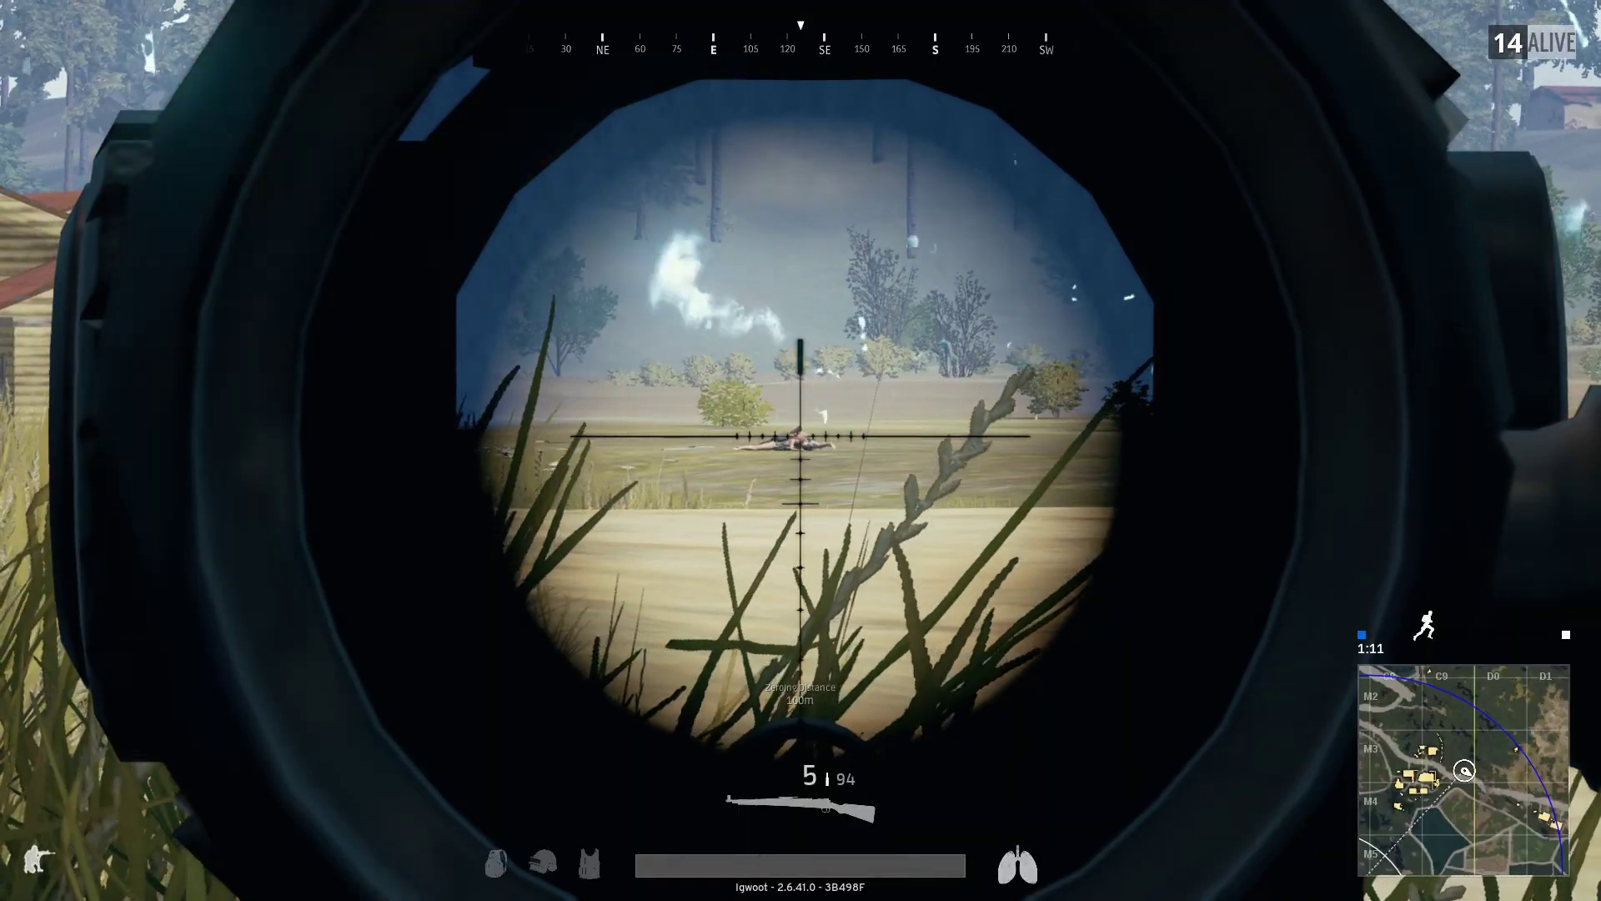
pyautogui.click(801, 450)
pyautogui.rightClick(801, 451)
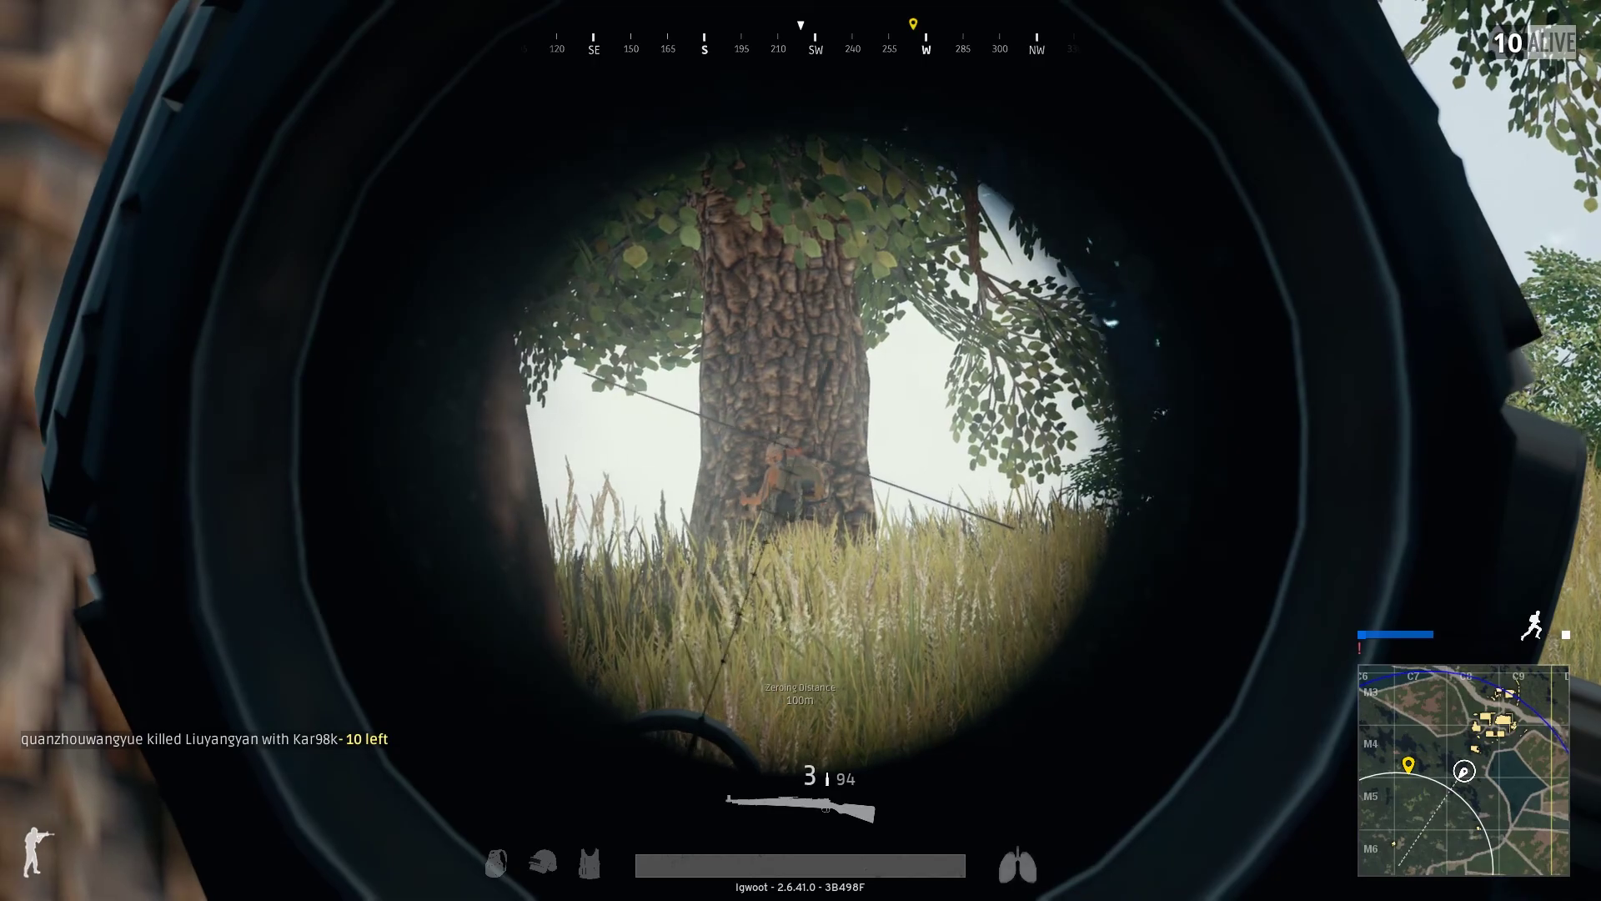
pyautogui.click(801, 450)
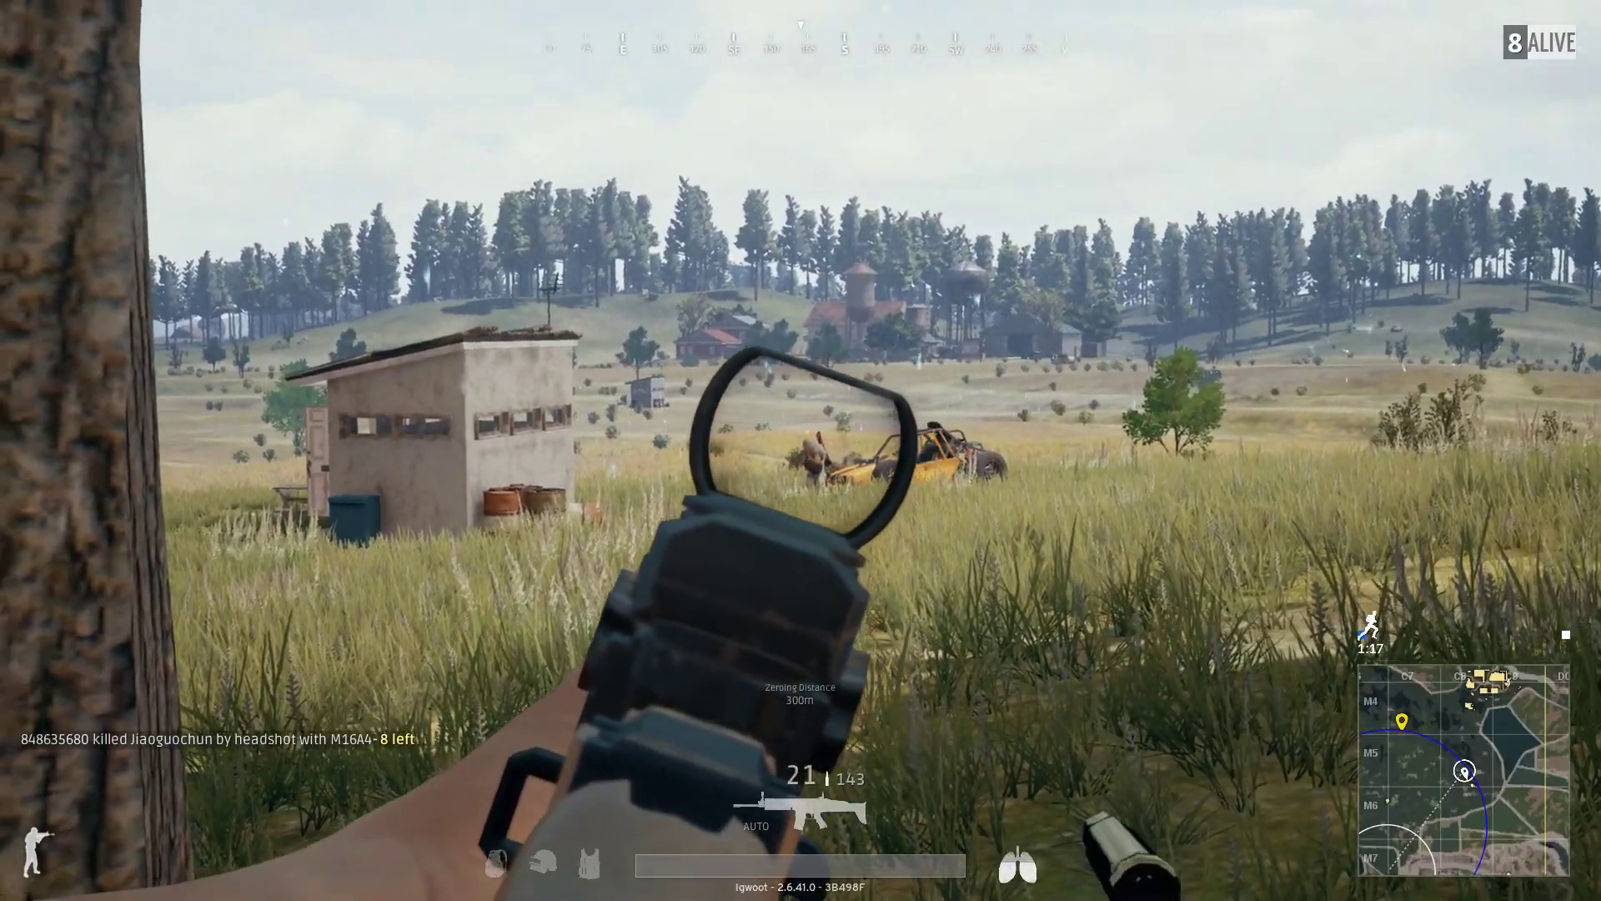